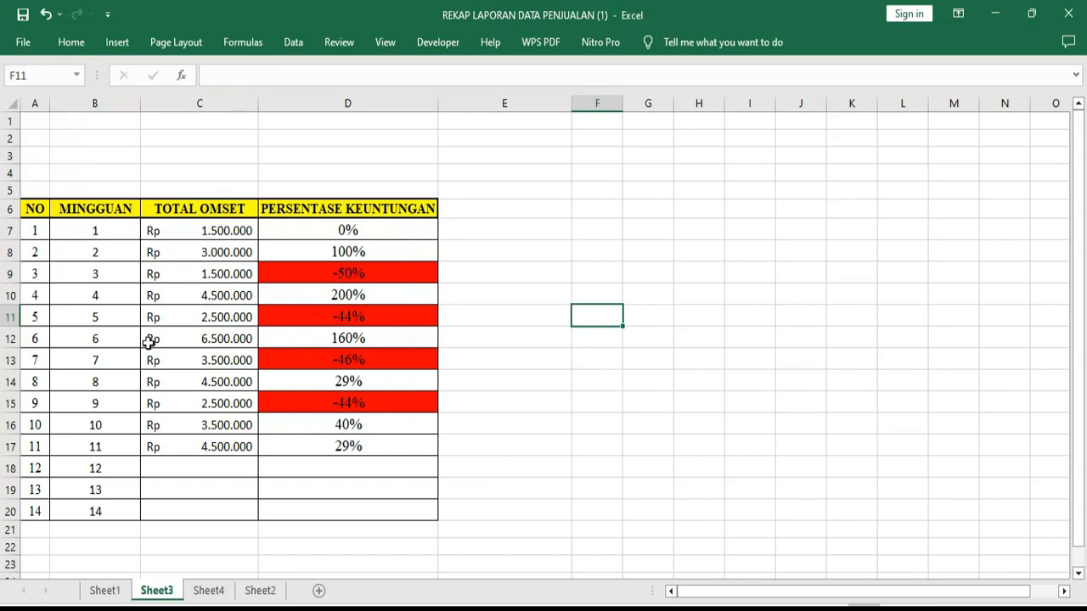
Look over the weekly turnover table on Sheet3 and the student percentage table on Sheet4
drag(34, 209, 401, 473)
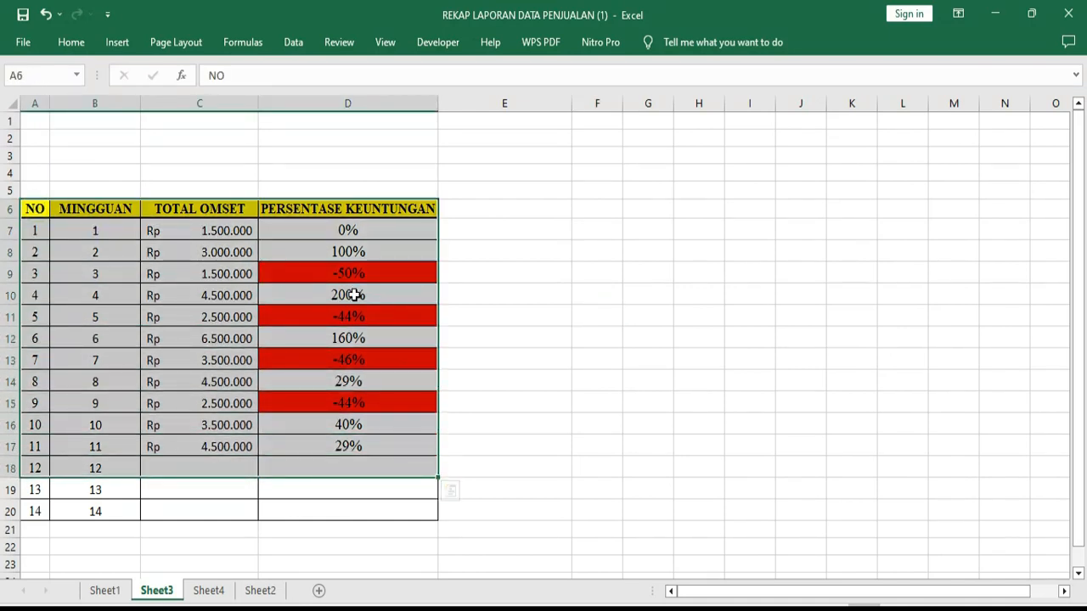
click(351, 214)
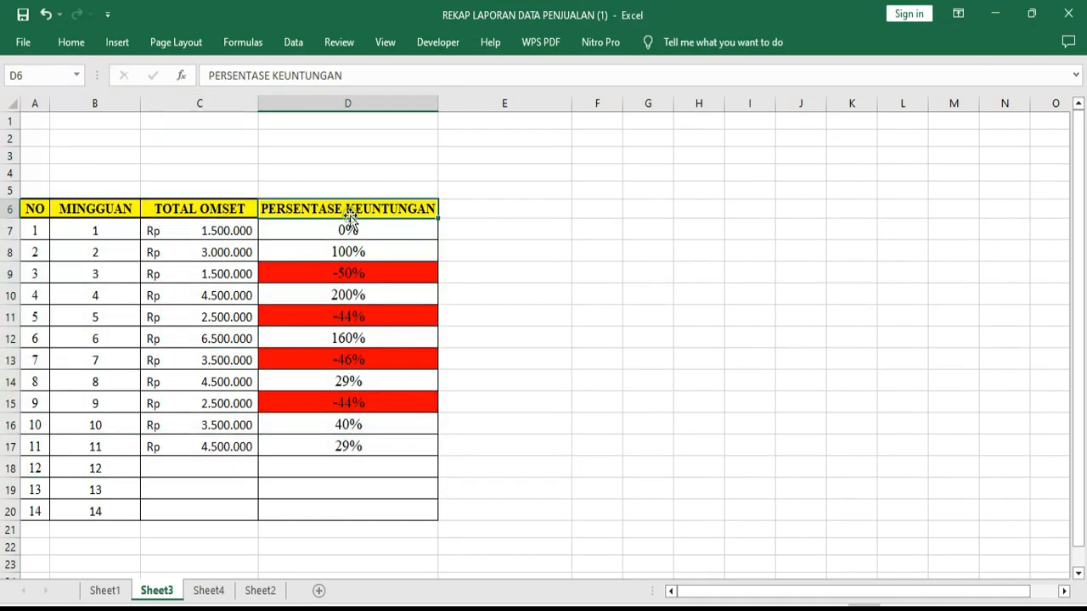
click(209, 594)
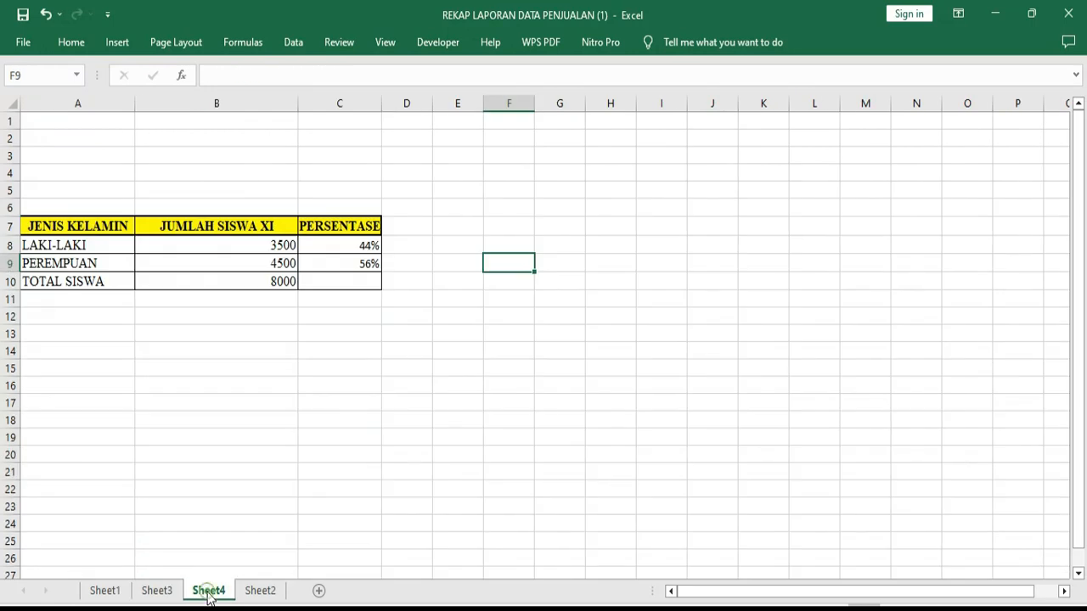
click(321, 246)
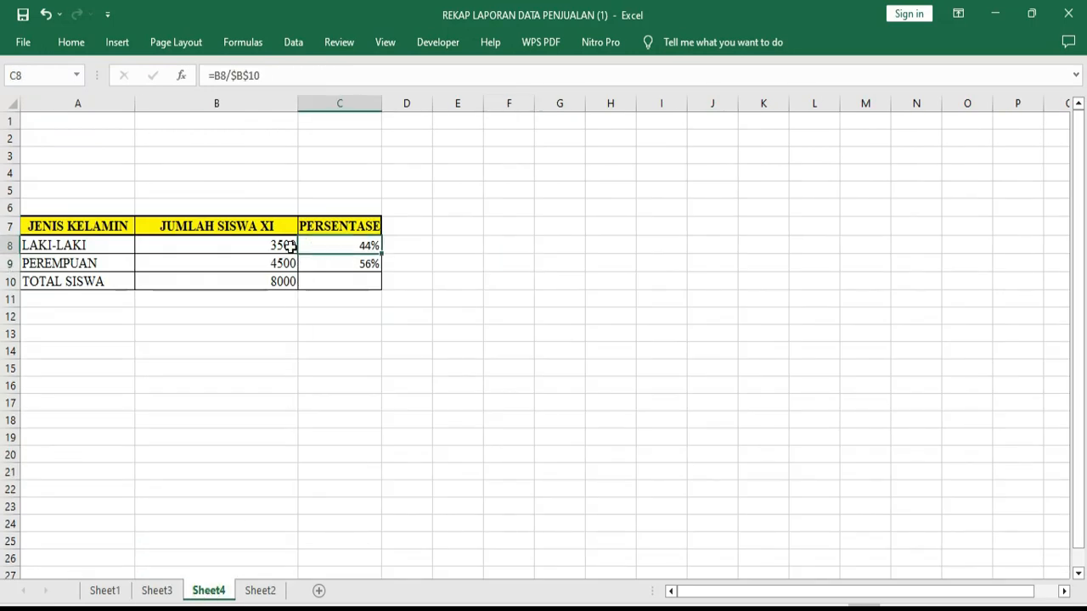
click(226, 245)
click(253, 271)
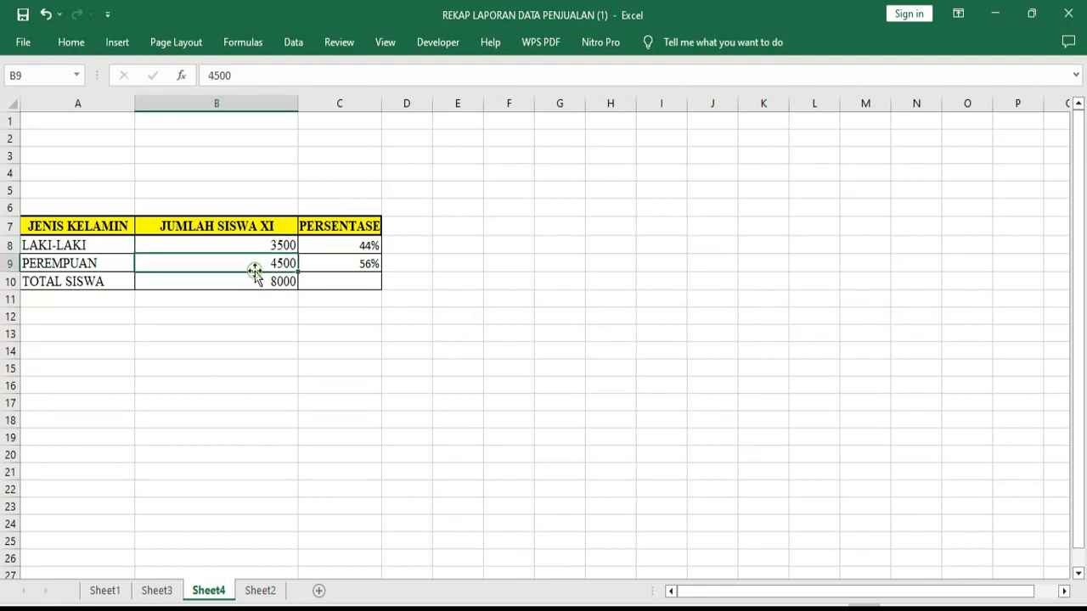
Review the layout of the weekly table on Sheet3, especially the NO and MINGGUAN columns
click(155, 592)
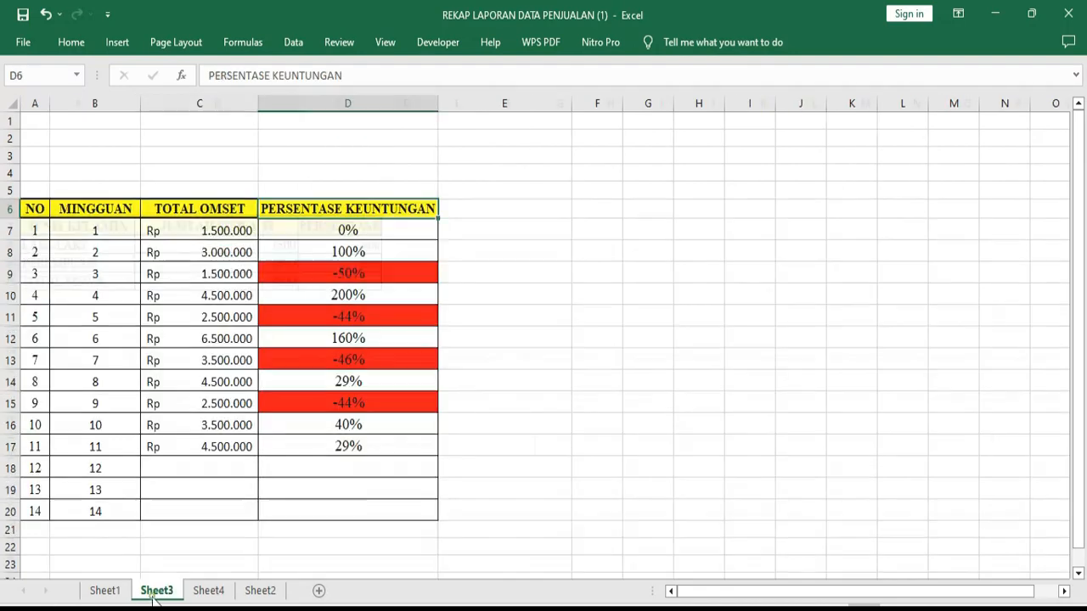
click(591, 299)
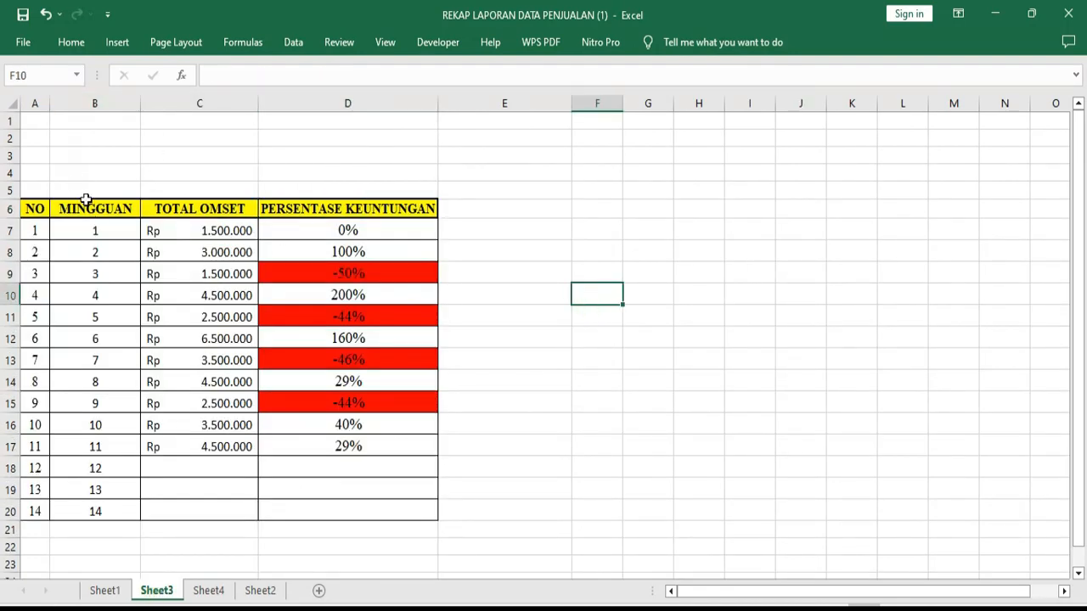
drag(85, 214, 331, 407)
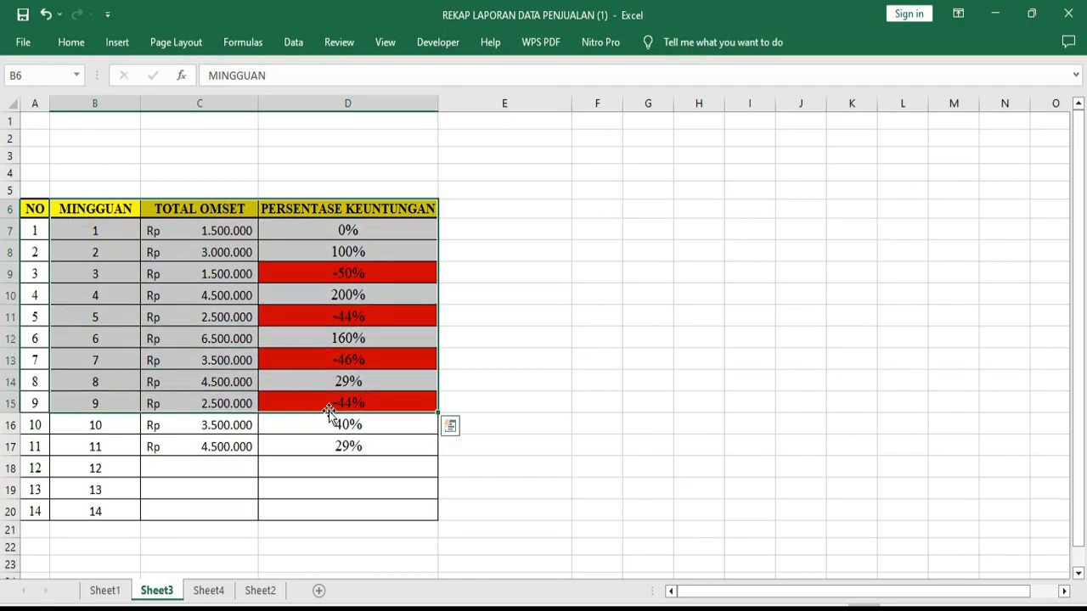
click(597, 359)
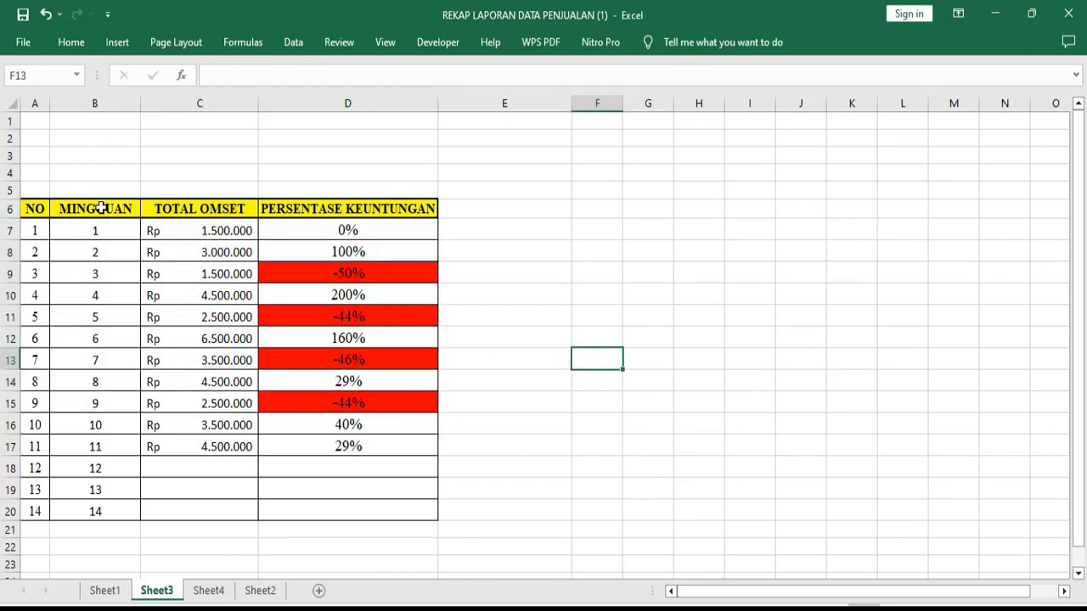
drag(37, 208, 35, 274)
drag(109, 206, 102, 442)
click(639, 380)
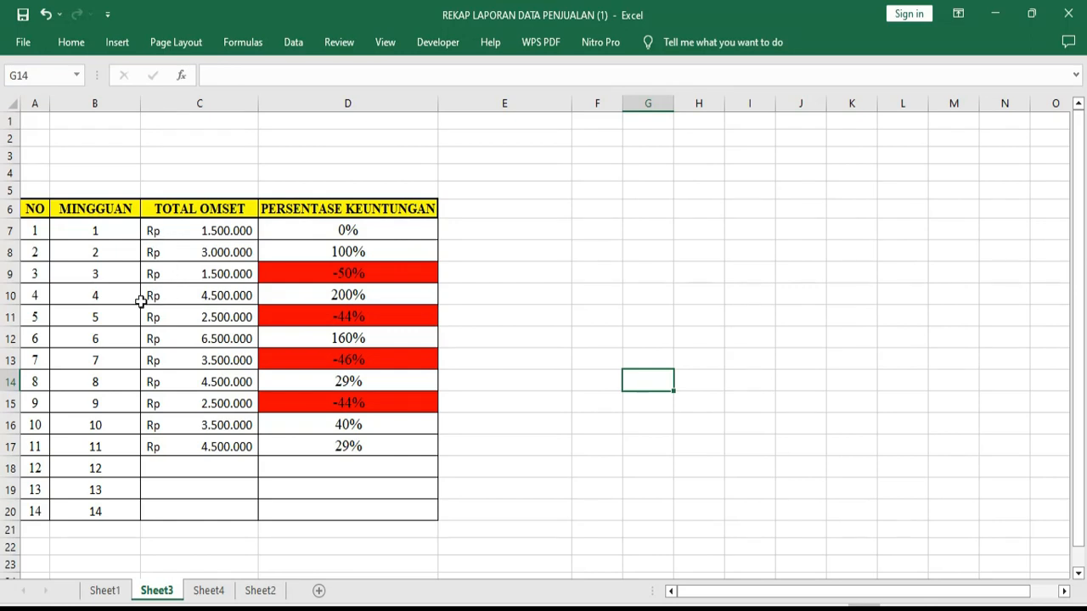
click(96, 229)
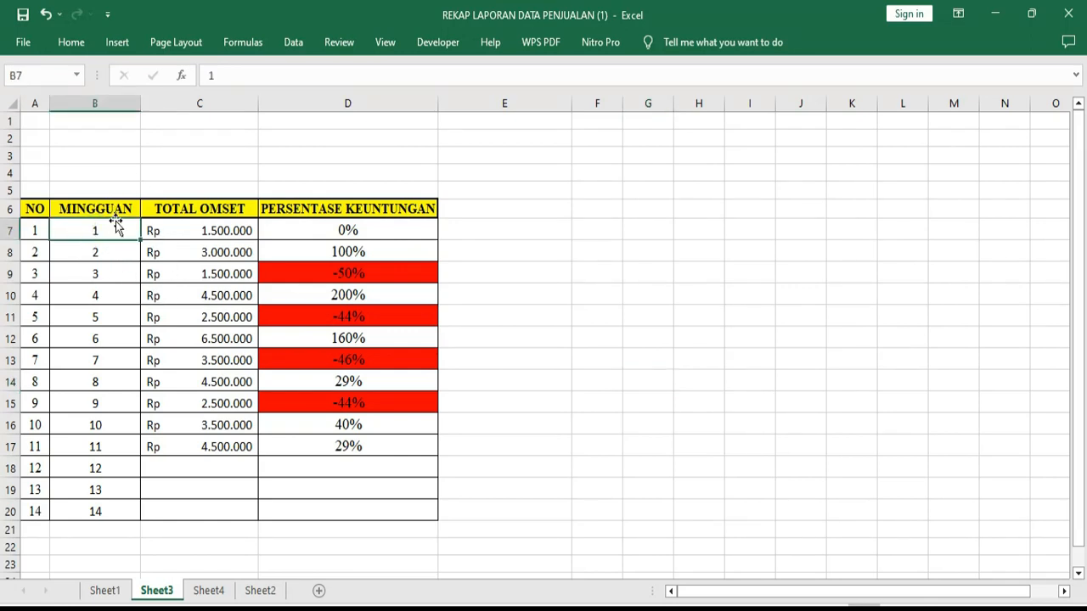
click(96, 252)
click(96, 272)
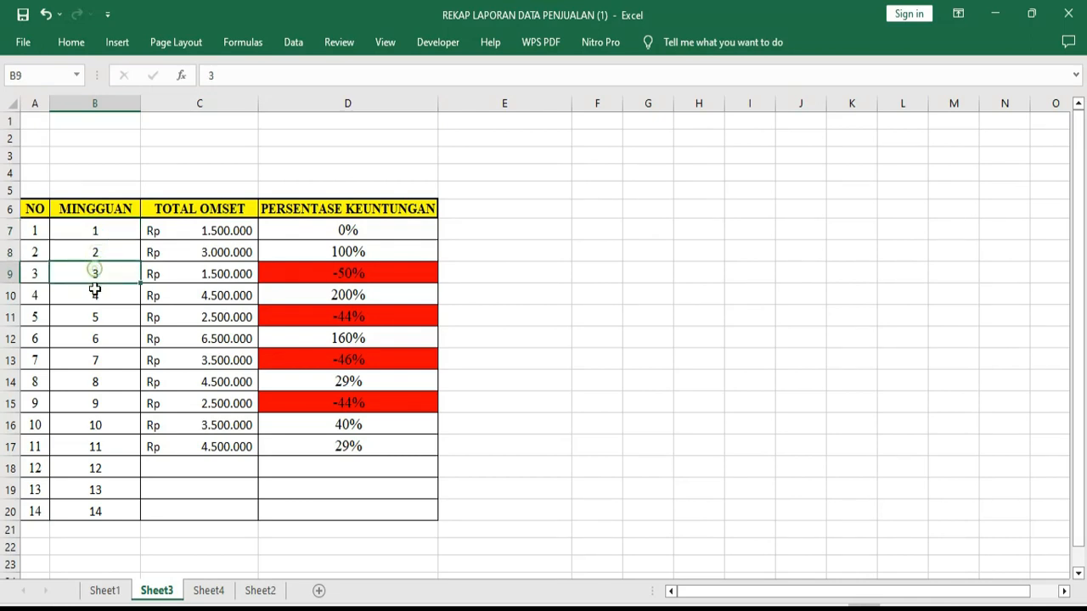
click(95, 293)
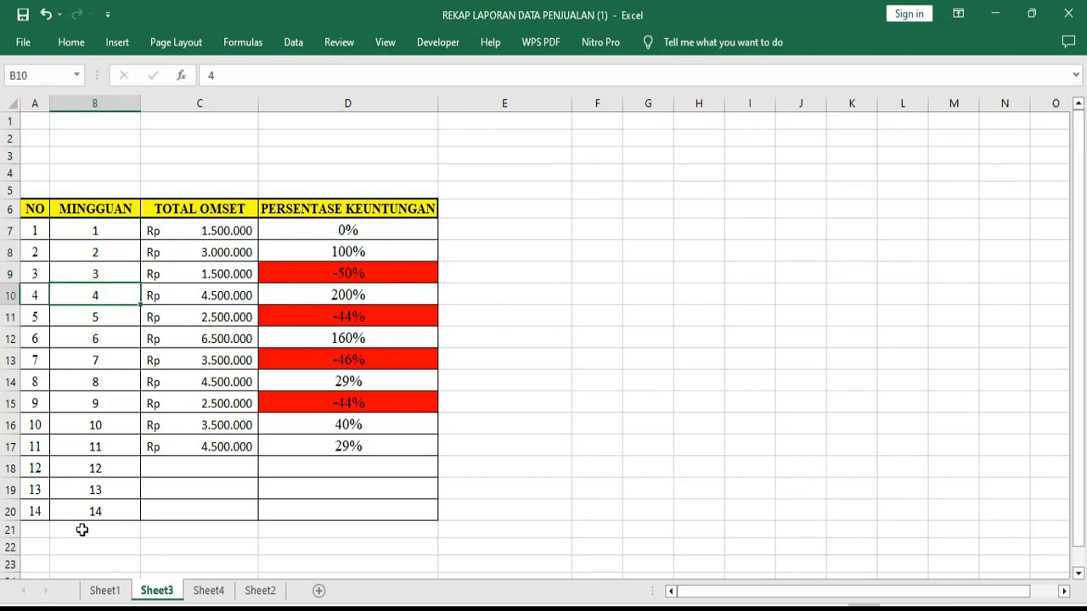
click(115, 447)
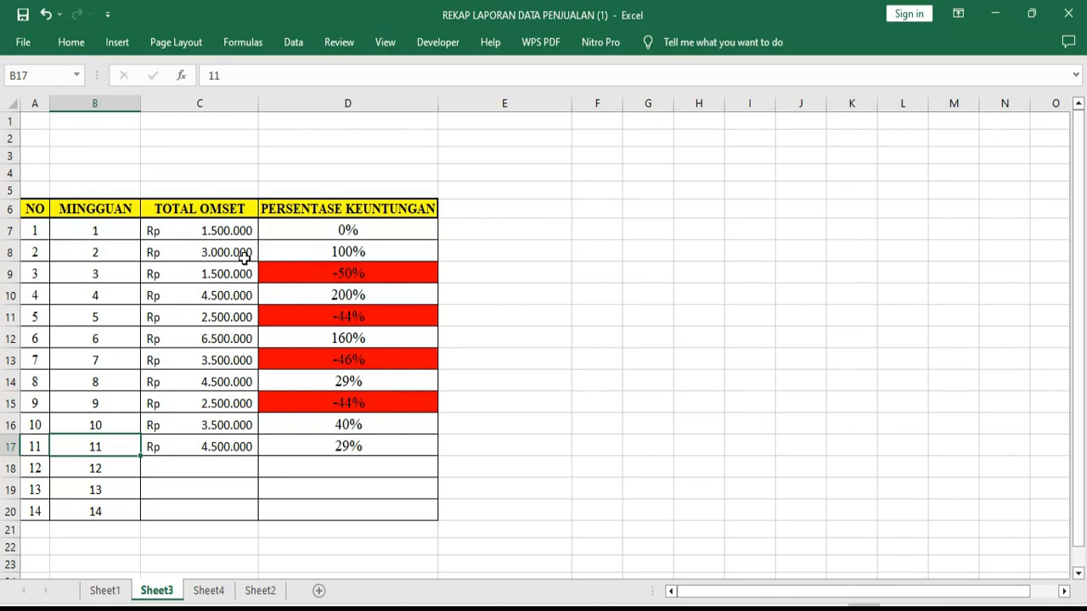
Examine the PERSENTASE KEUNTUNGAN formulas in D8, D9 and D11 against the TOTAL OMSET values in C7:C9
click(333, 250)
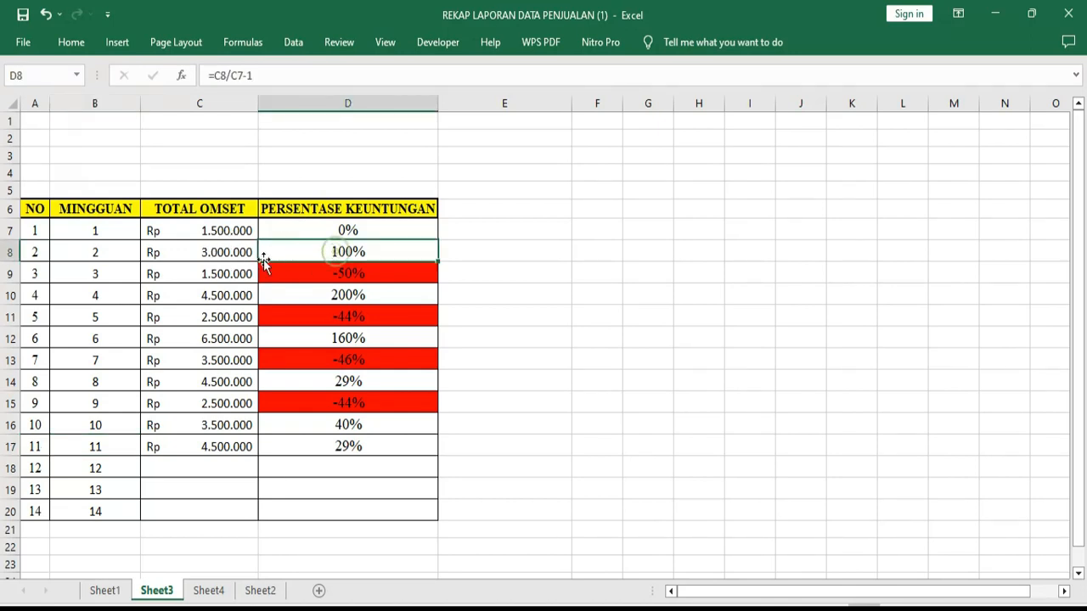
click(228, 232)
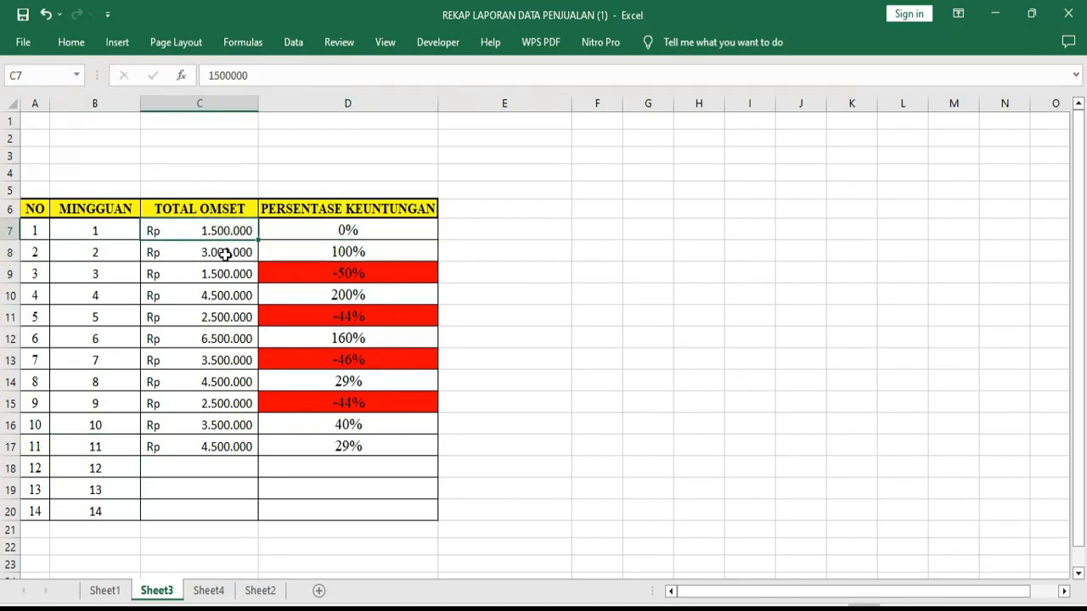
click(233, 252)
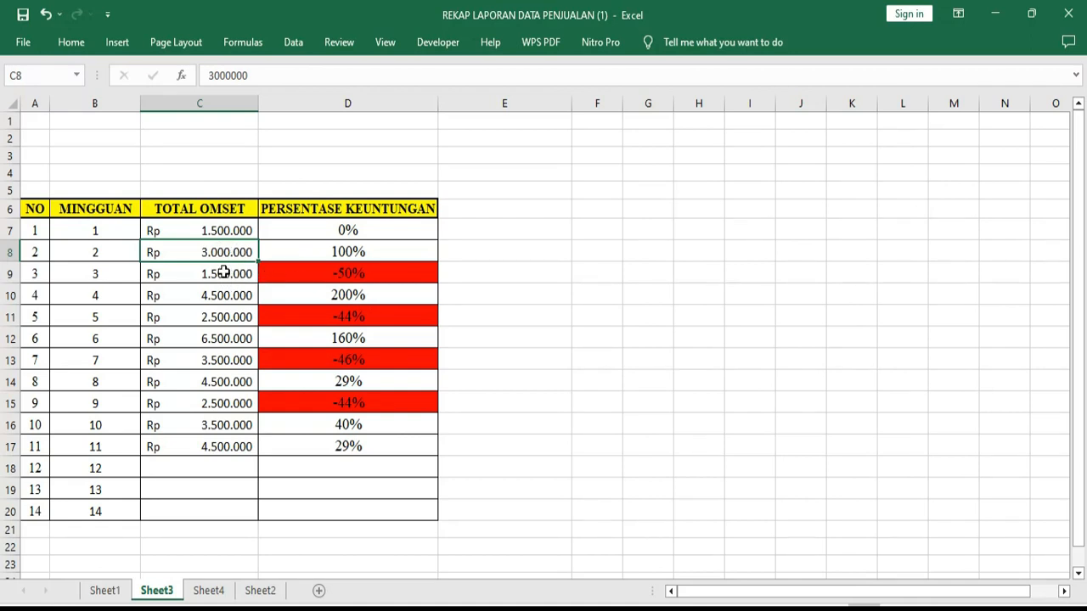
click(224, 271)
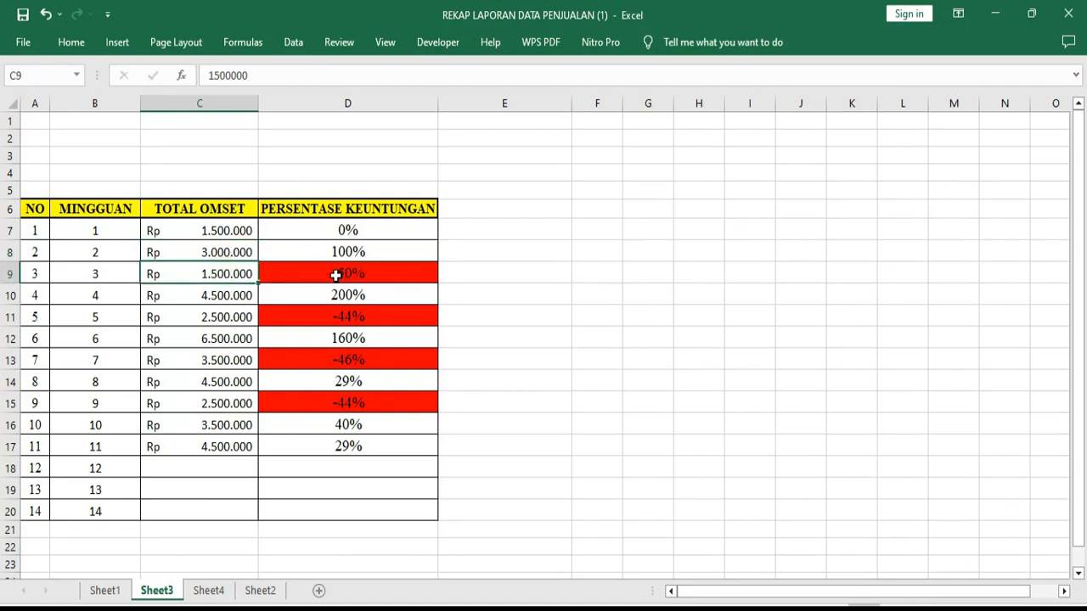
click(347, 282)
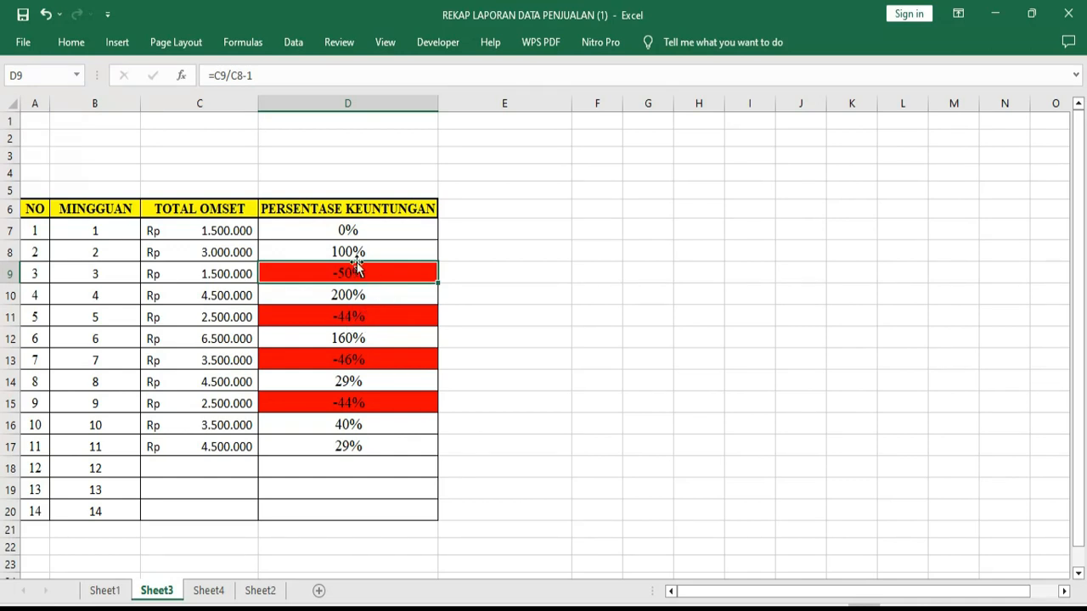
click(375, 315)
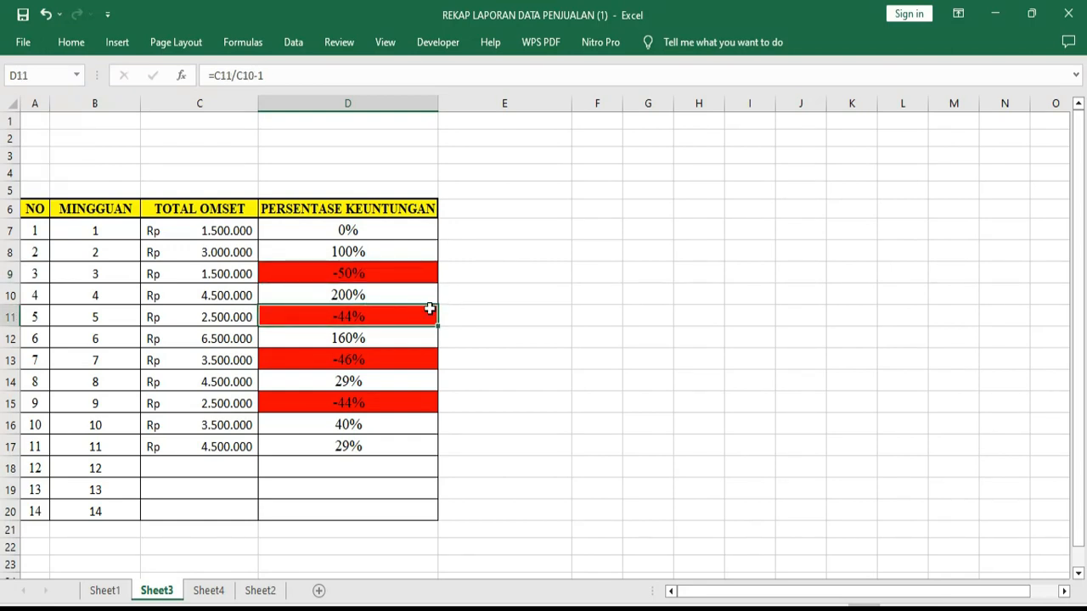
Set the TOTAL OMSET of week 10 in cell C16 to 2000000
click(233, 405)
click(225, 423)
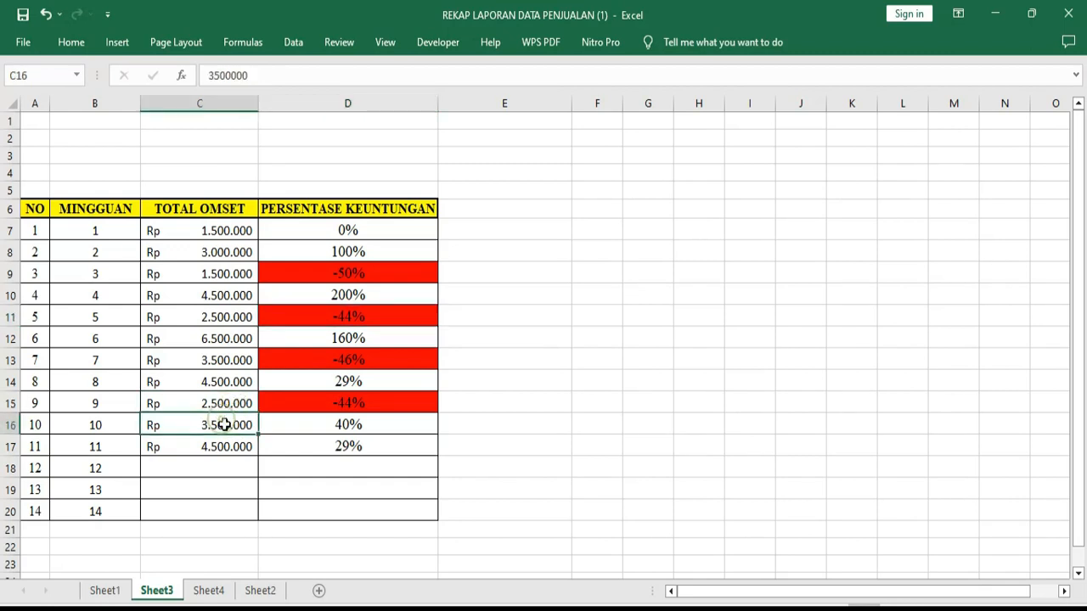
text(2.000.00)
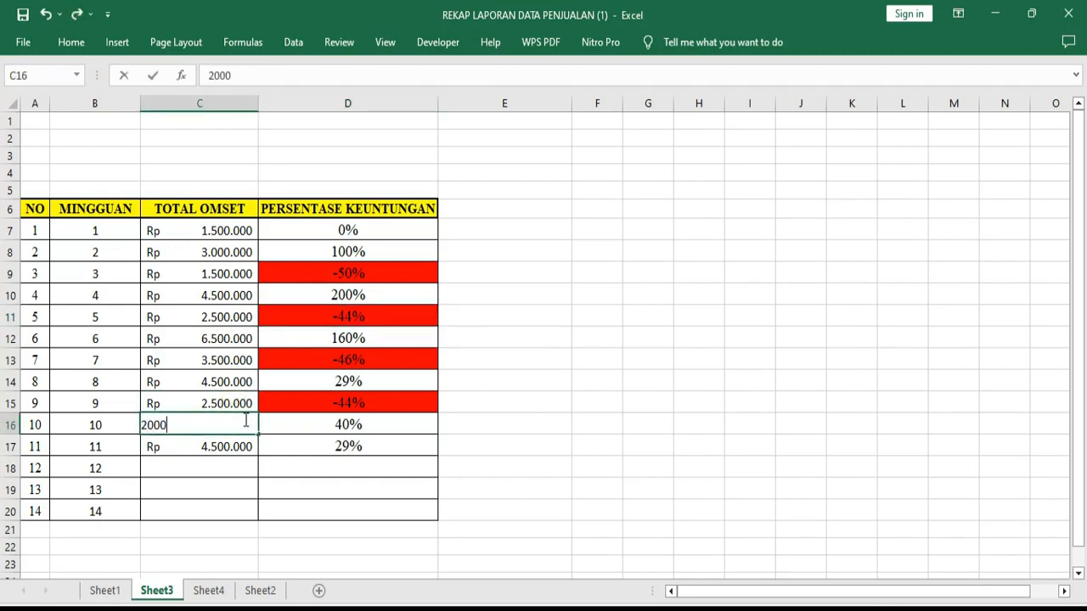
text(0)
key(Return)
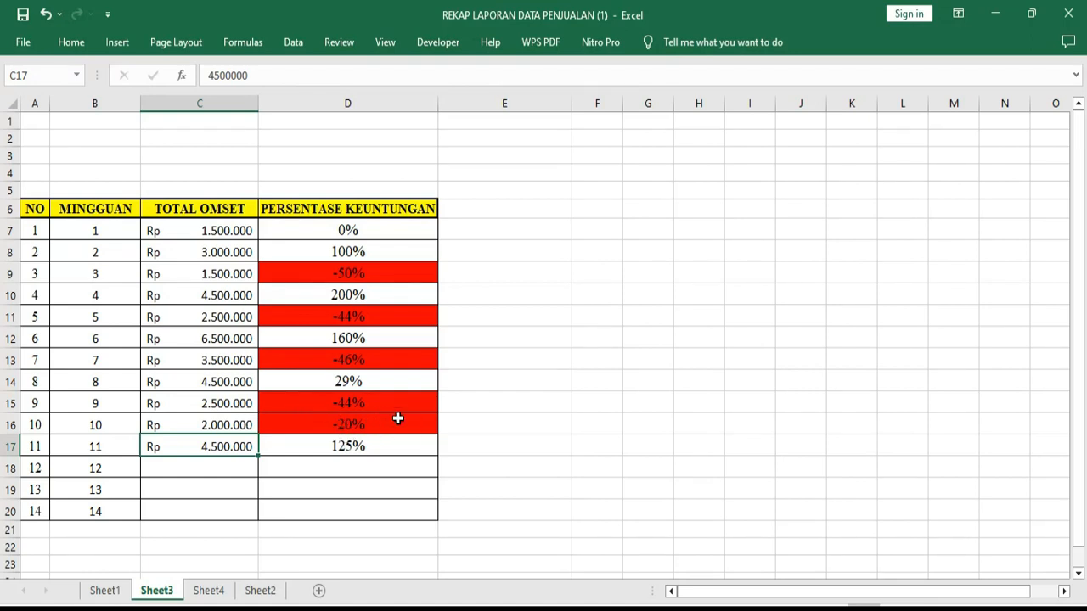
Change the week 10 TOTAL OMSET in cell C16 to 3000000
double_click(230, 423)
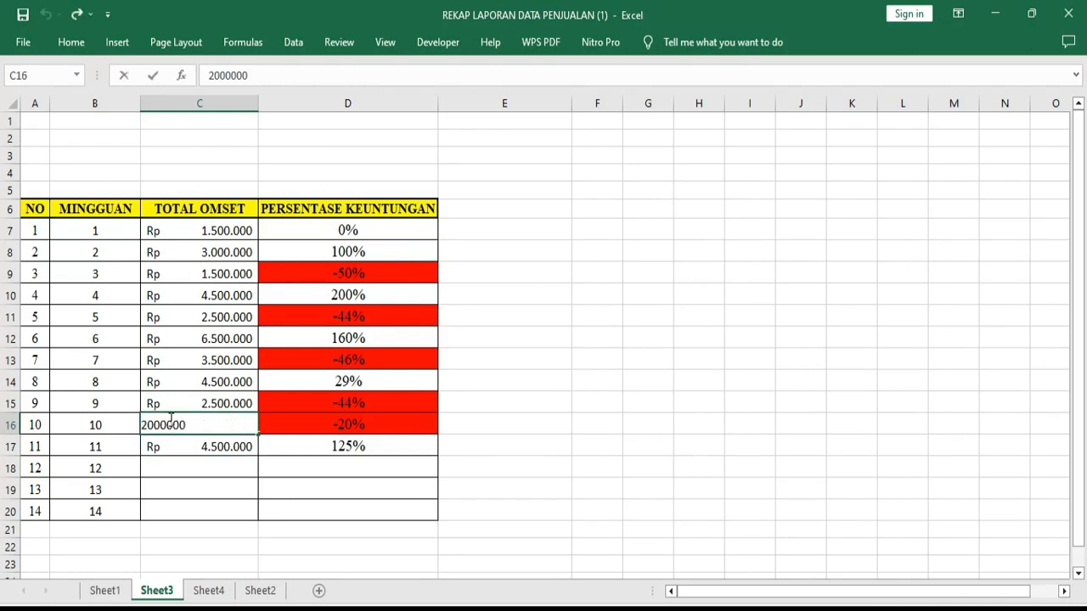
drag(150, 425, 142, 425)
text(3)
key(Return)
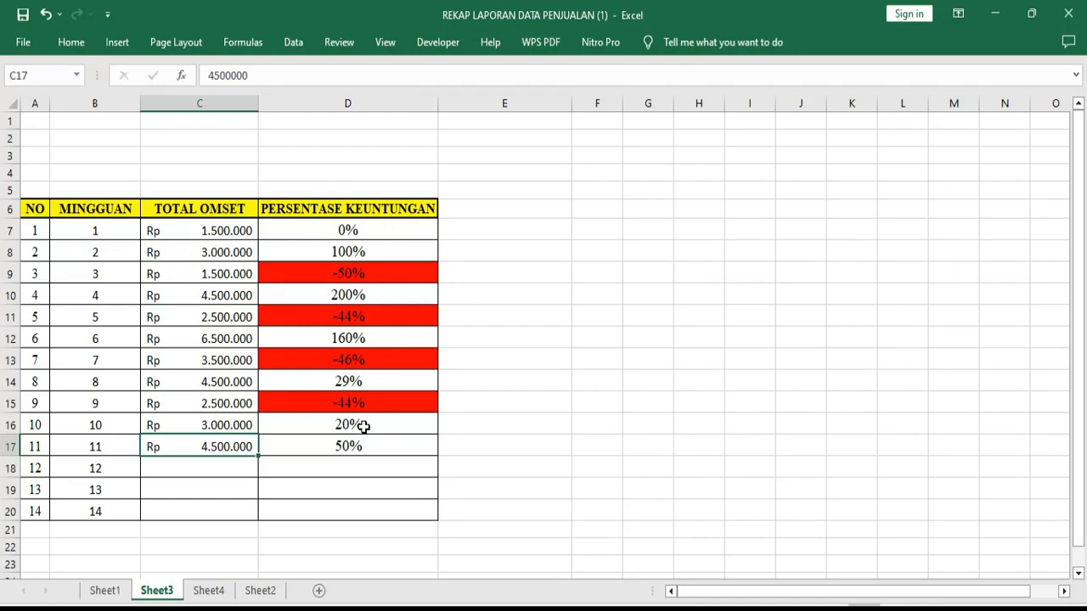
Return the week 10 TOTAL OMSET in cell C16 to 2000000
double_click(230, 422)
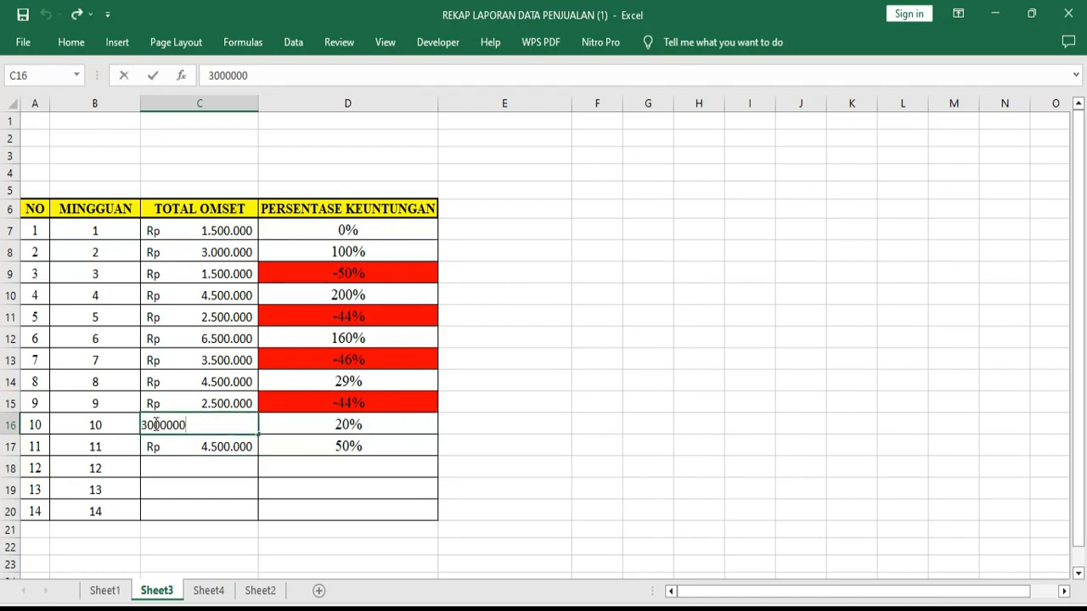
drag(142, 425, 149, 425)
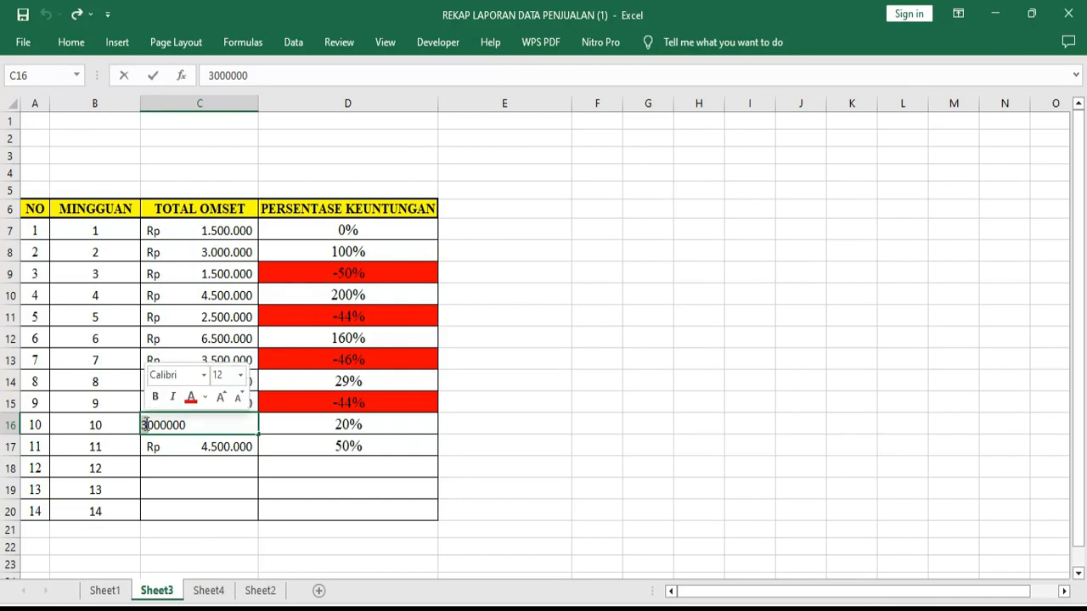
text(2)
key(Return)
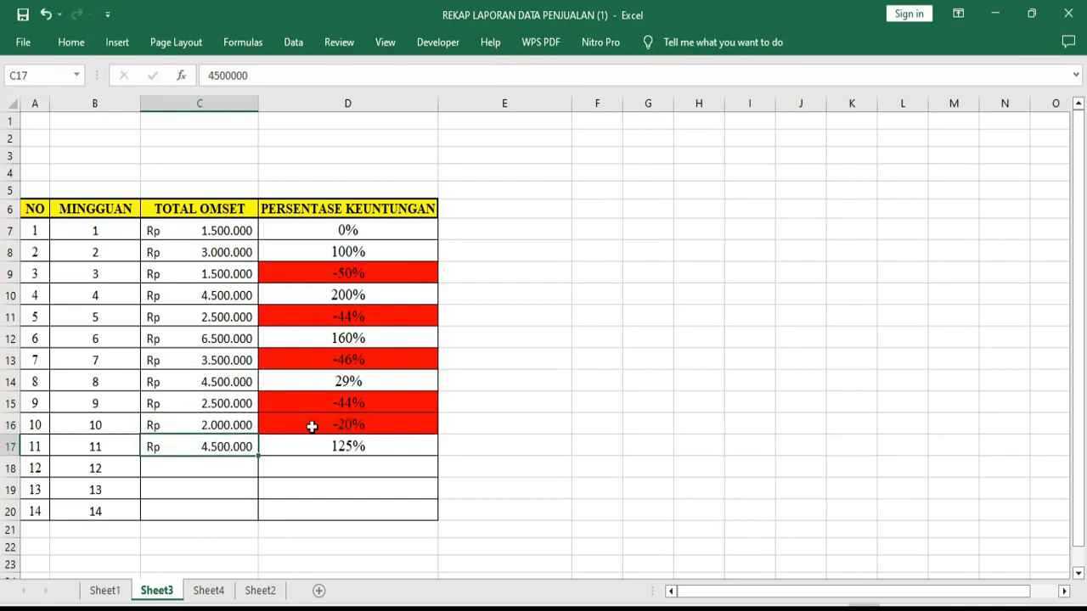
Examine the PERSENTASE formulas for LAKI-LAKI and PEREMPUAN and the TOTAL SISWA formula on Sheet4
click(208, 591)
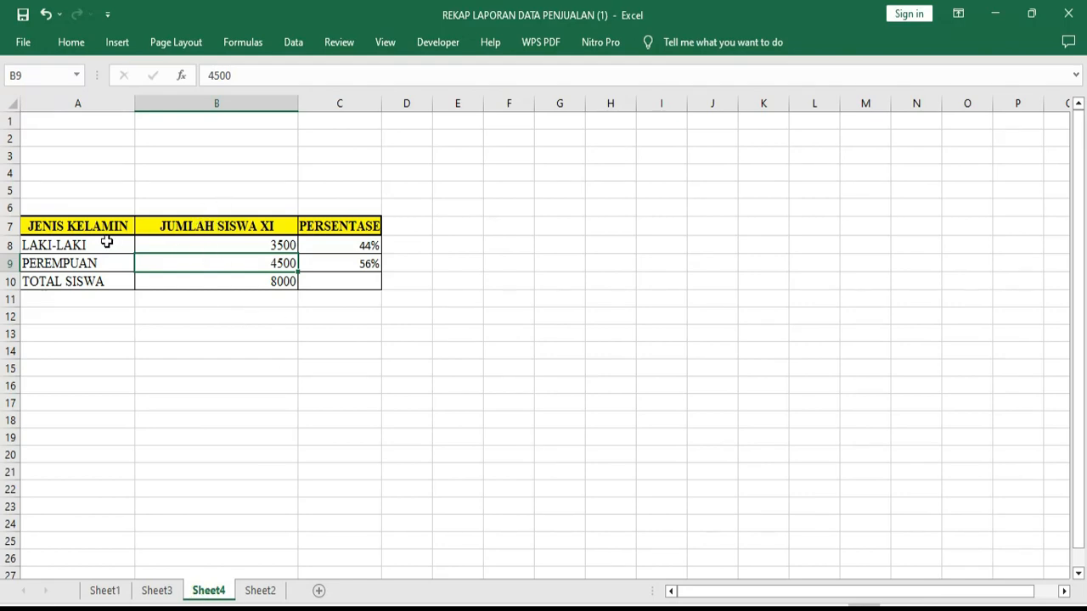
click(239, 224)
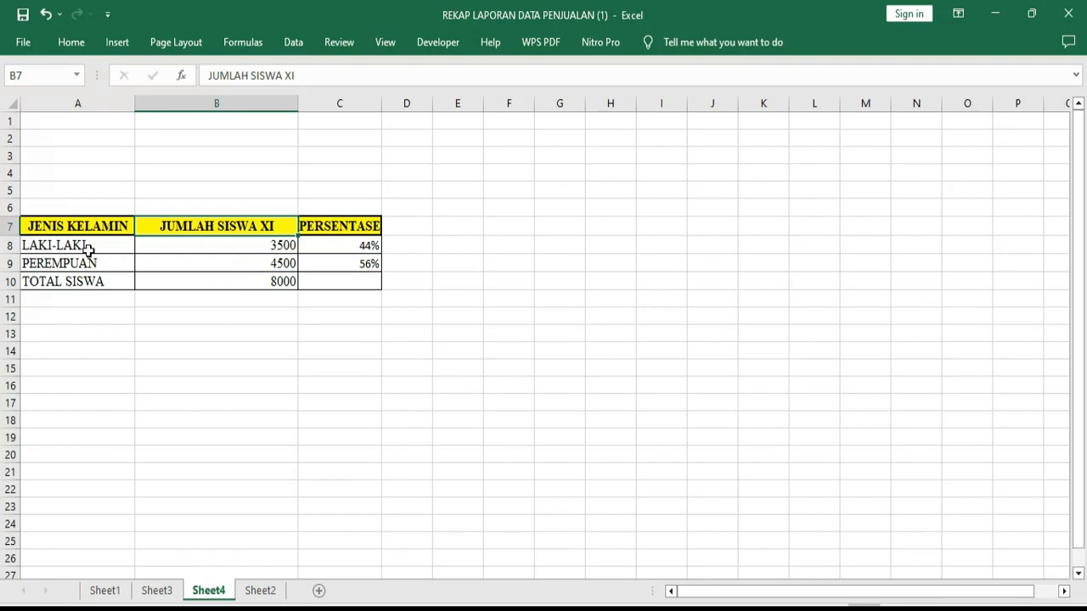
click(345, 247)
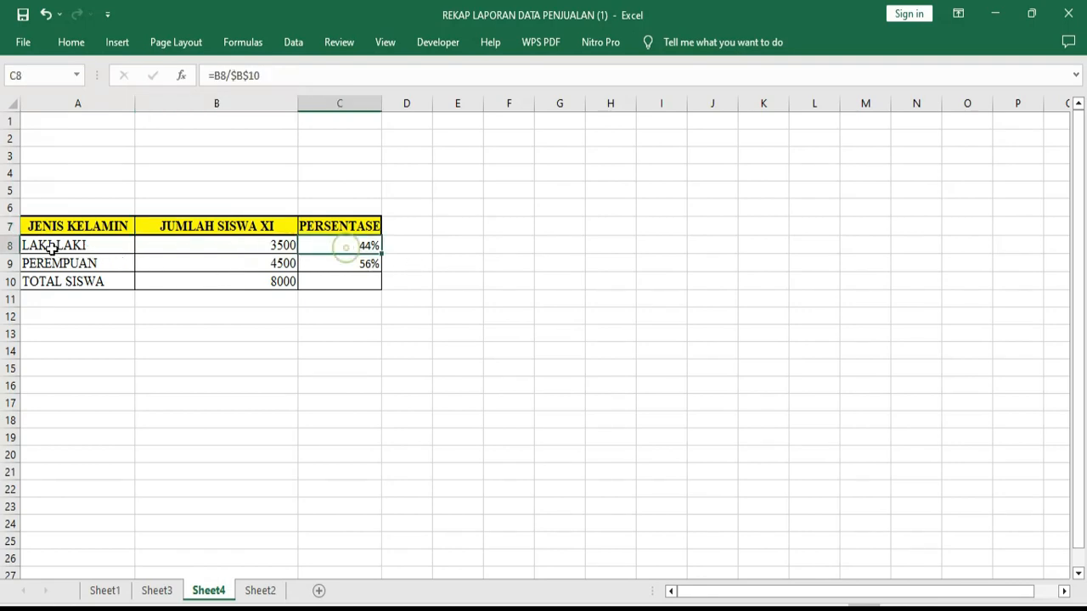
click(52, 247)
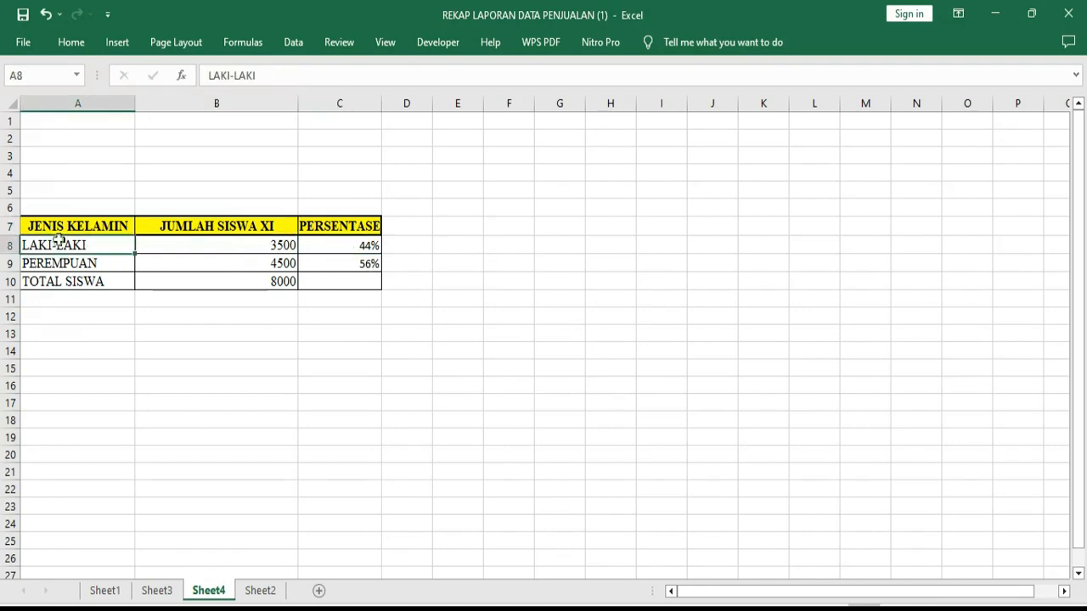
click(348, 264)
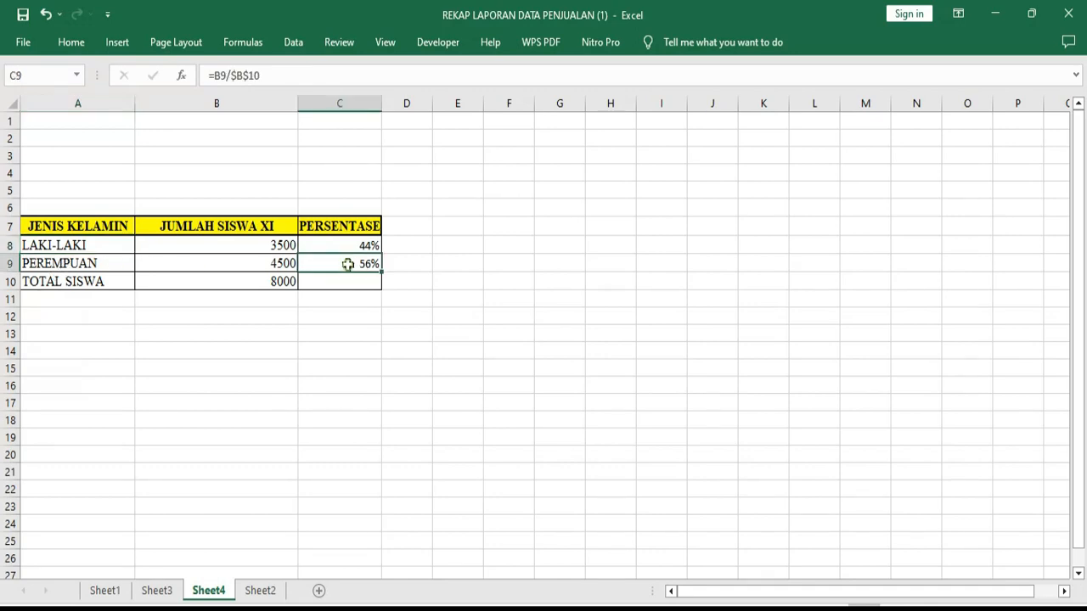
click(279, 281)
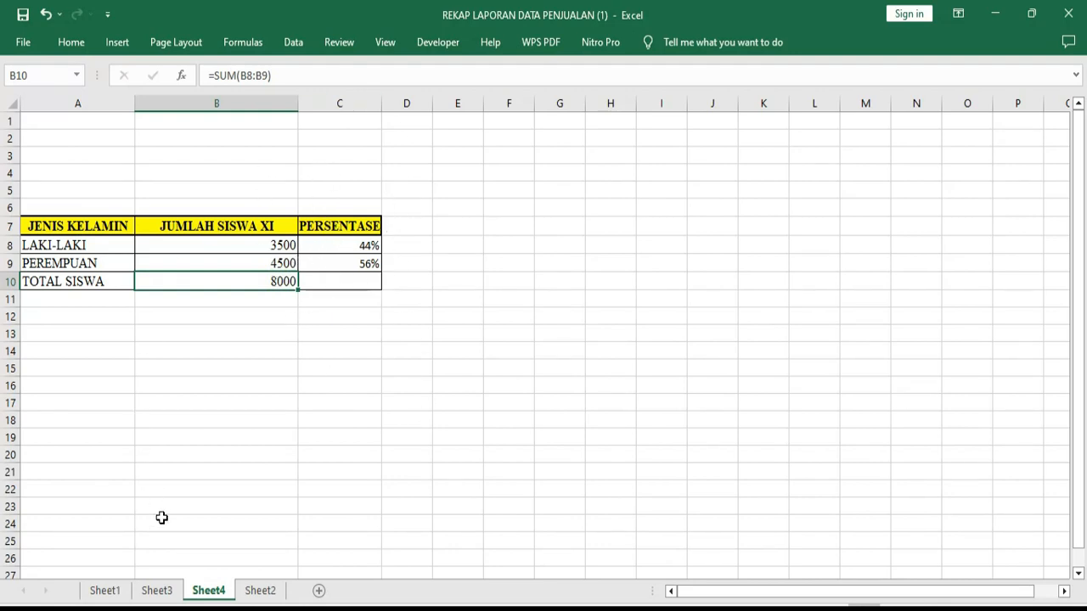
Clear the PERSENTASE formulas for LAKI-LAKI and PEREMPUAN in cells C8:C9
drag(359, 245, 360, 260)
key(Delete)
click(478, 272)
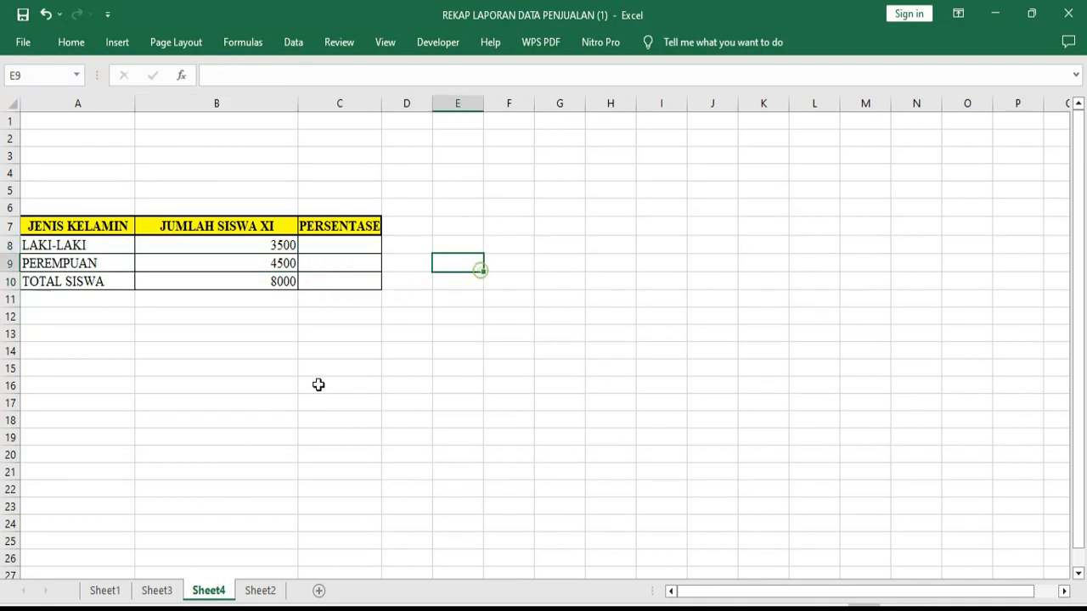
Clear the PERSENTASE KEUNTUNGAN values for weeks 1 to 11 in cells D7:D17 on Sheet3
click(165, 591)
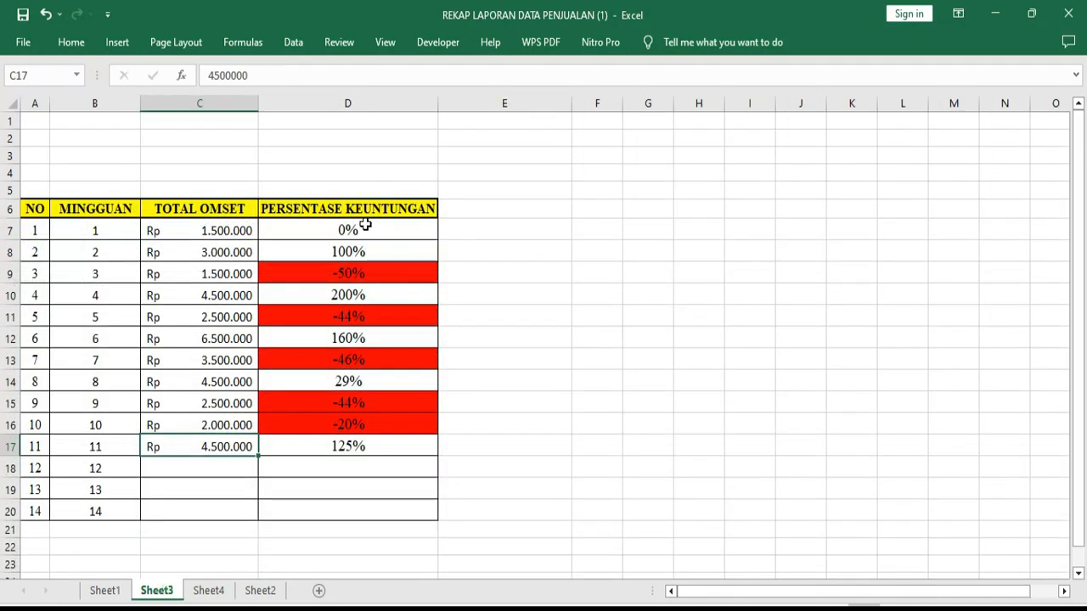
drag(365, 224, 366, 445)
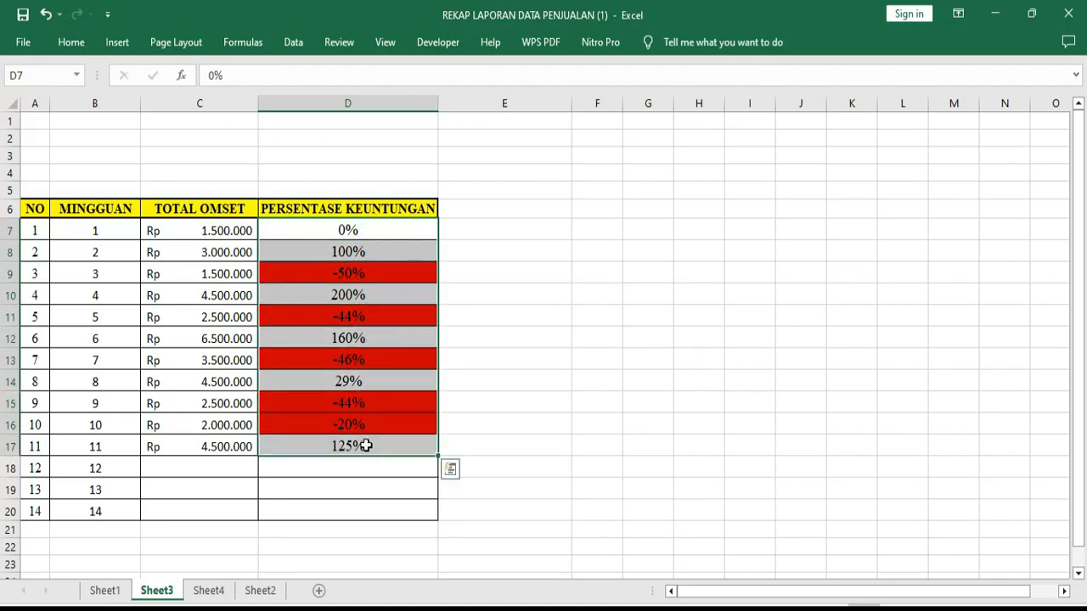
key(Delete)
click(552, 378)
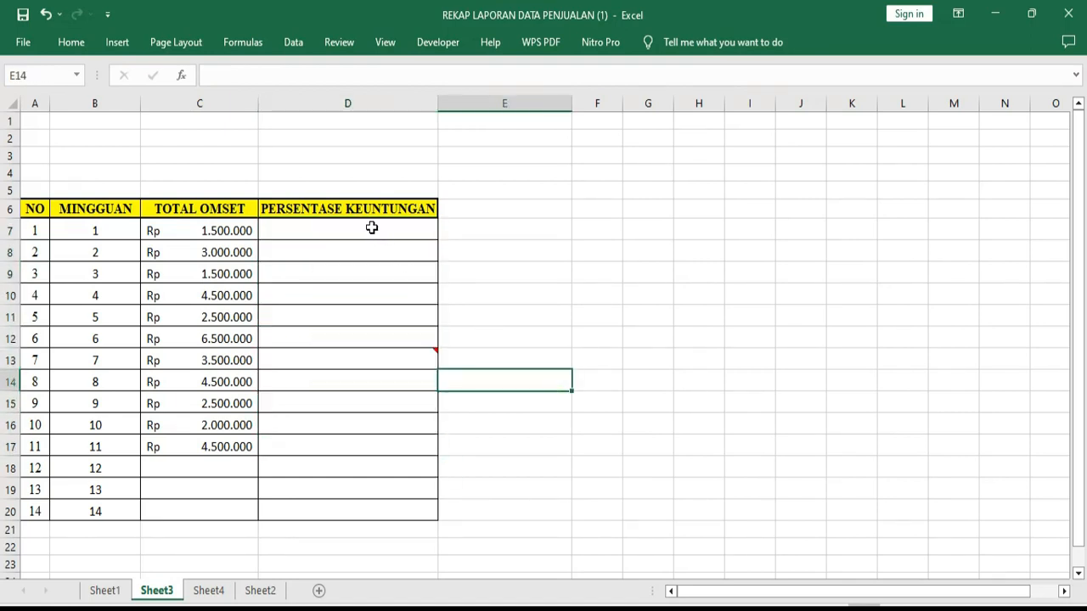
Set the number format of the PERSENTASE KEUNTUNGAN cells D7:D17 to General
drag(371, 227, 364, 444)
right_click(331, 273)
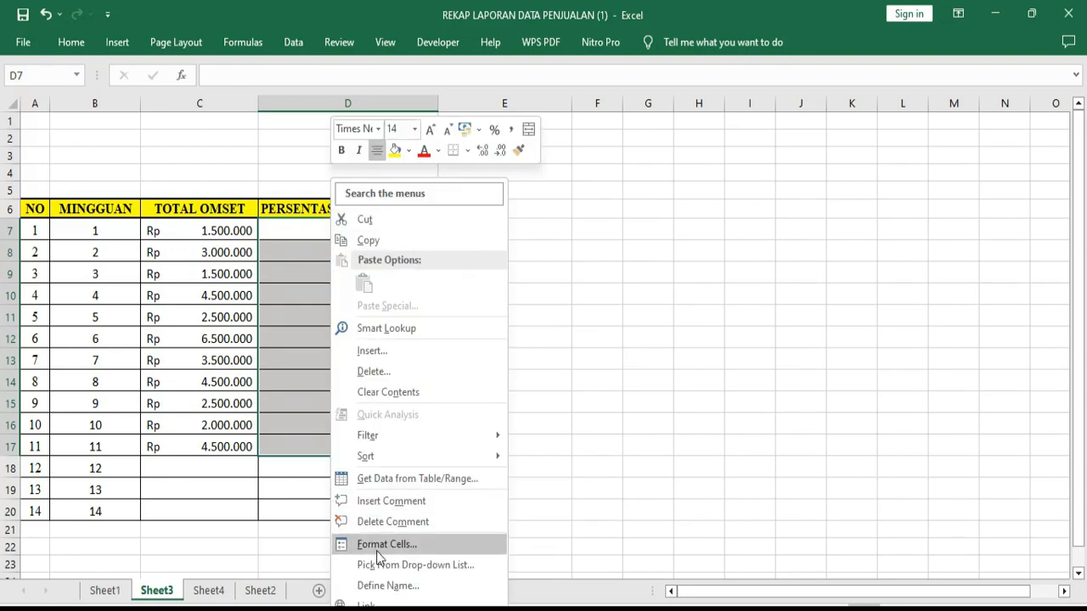
click(389, 544)
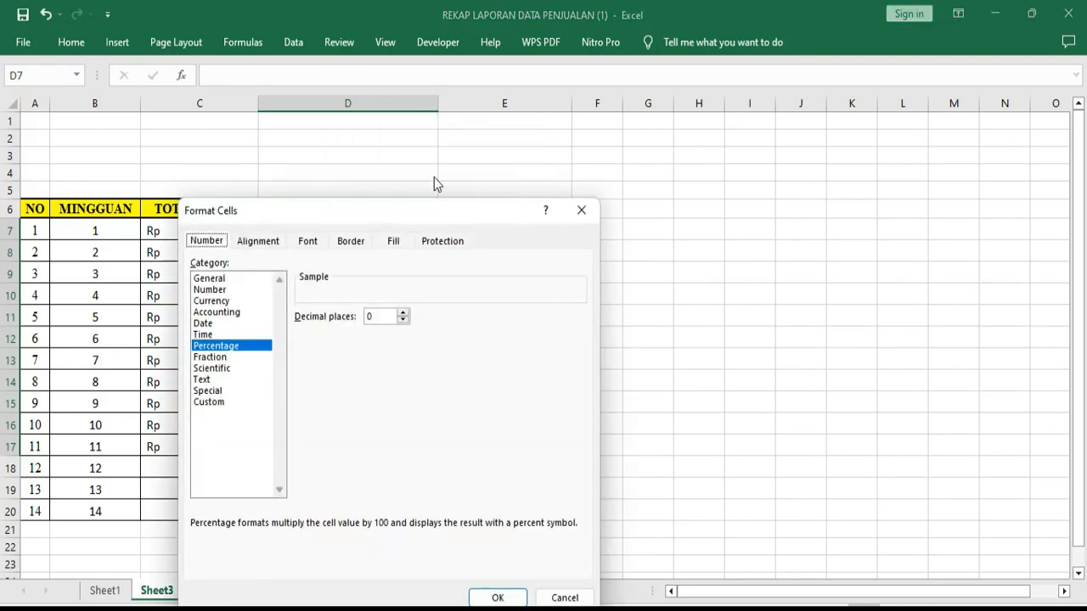
click(213, 279)
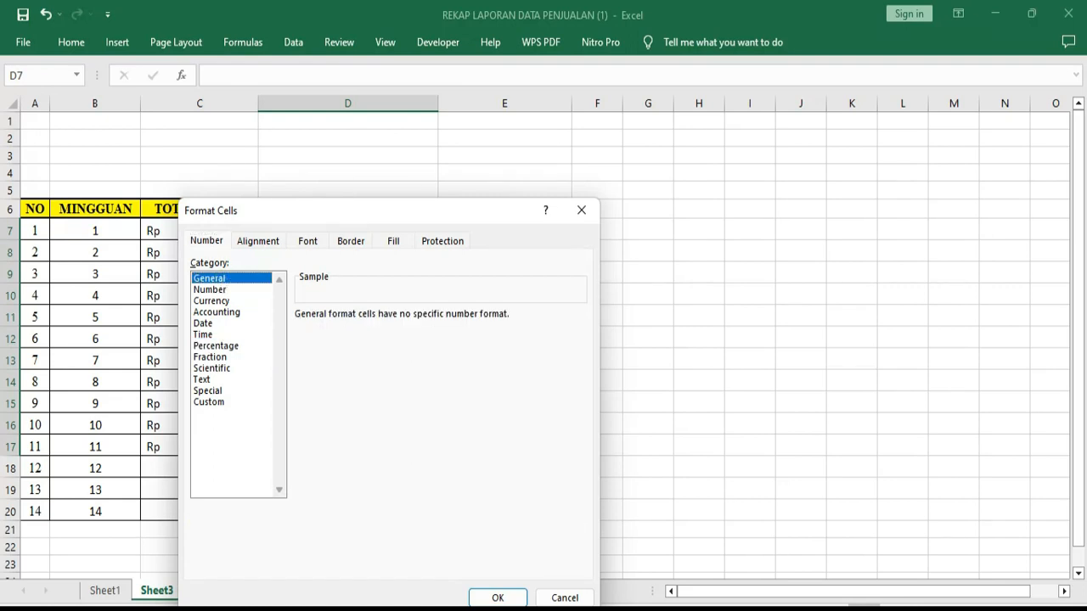
click(498, 598)
click(355, 231)
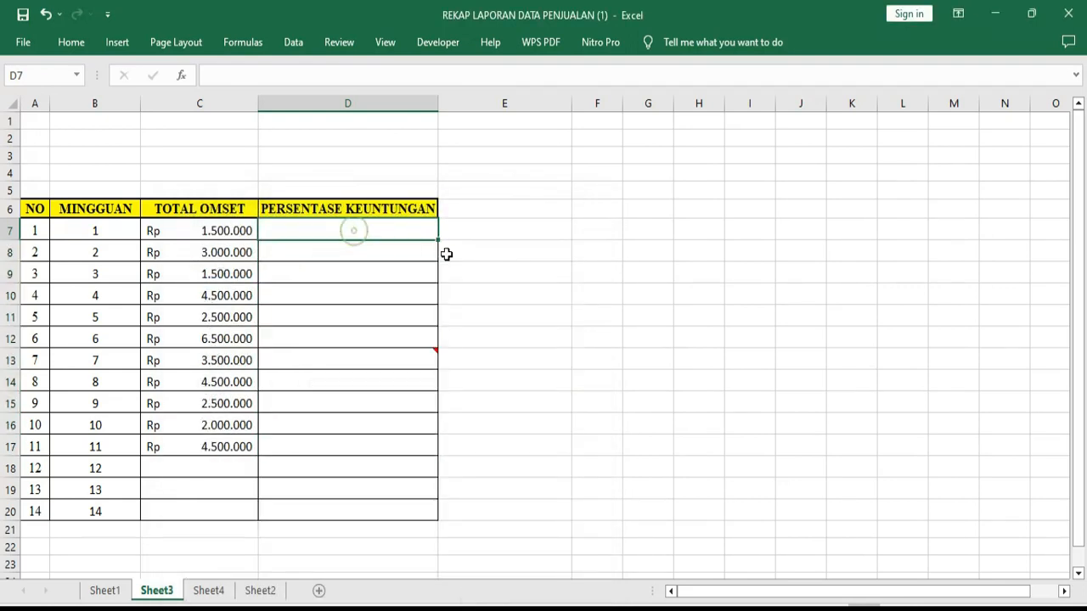
click(589, 286)
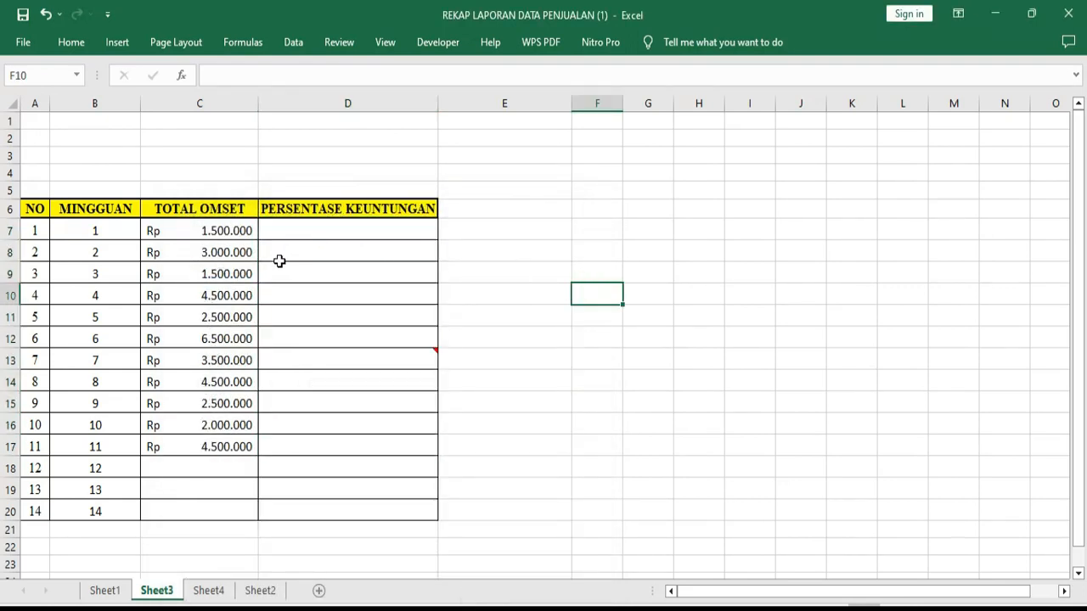
Examine the NO, MINGGUAN, TOTAL OMSET and PERSENTASE KEUNTUNGAN columns of the weekly sales table
click(297, 231)
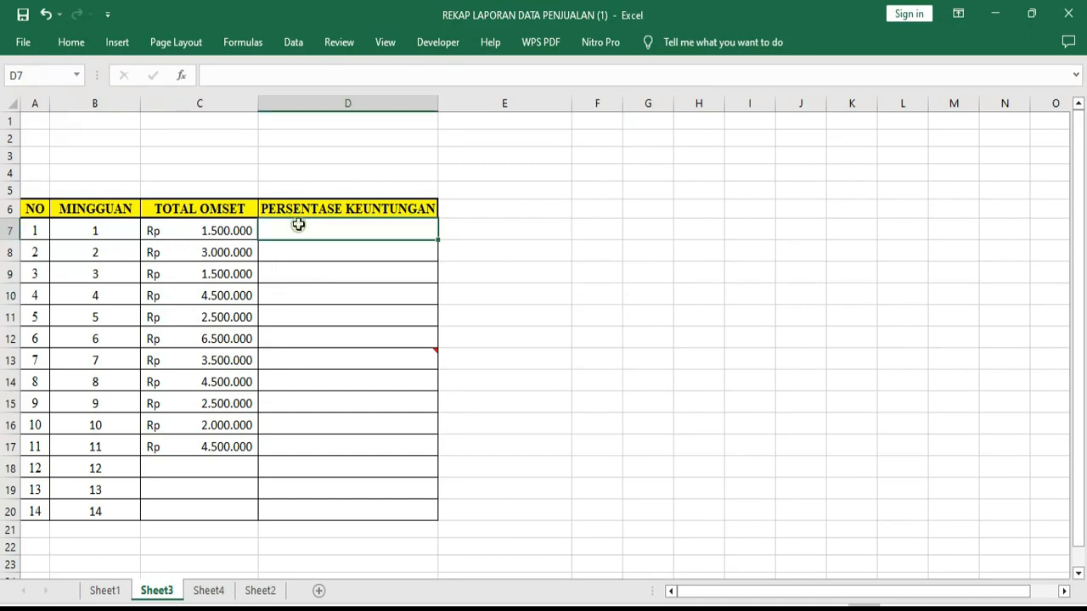
click(502, 263)
drag(25, 209, 25, 512)
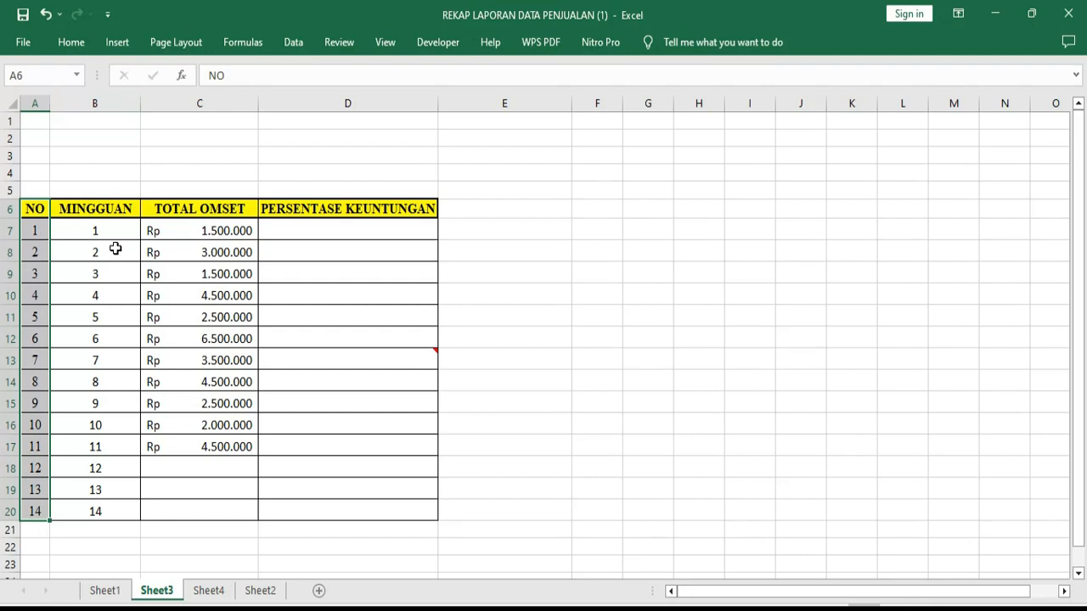
drag(107, 211, 95, 513)
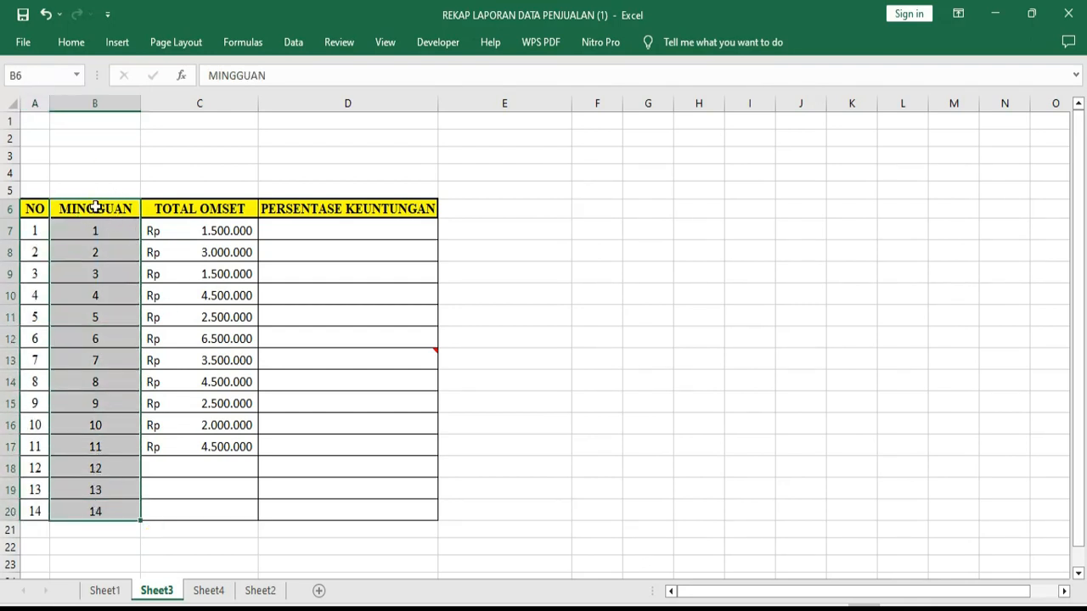
drag(189, 208, 208, 492)
drag(216, 381, 218, 382)
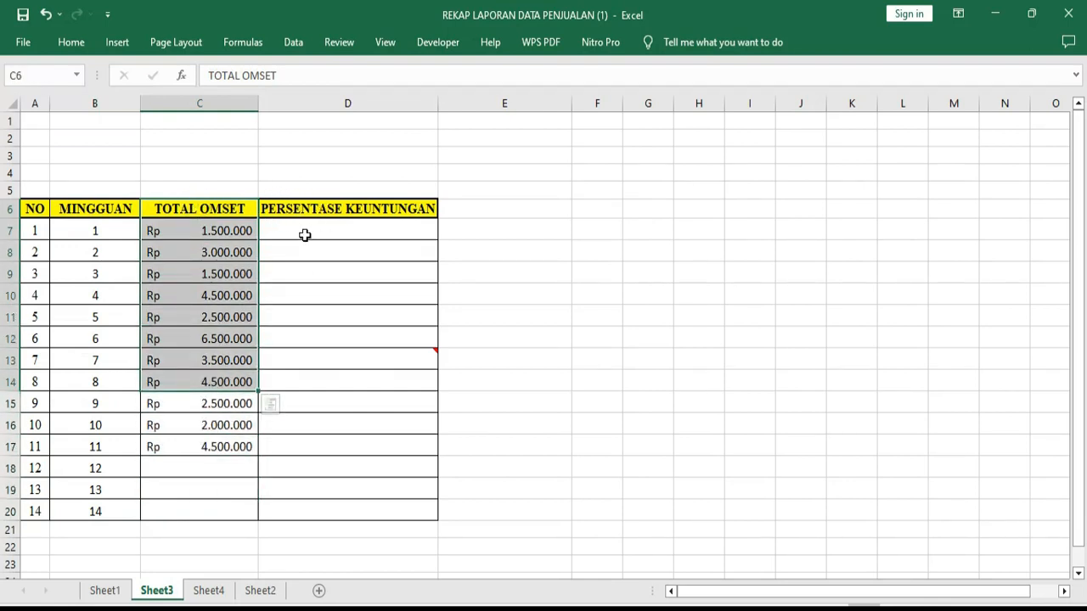
click(312, 210)
drag(313, 210, 362, 439)
click(523, 355)
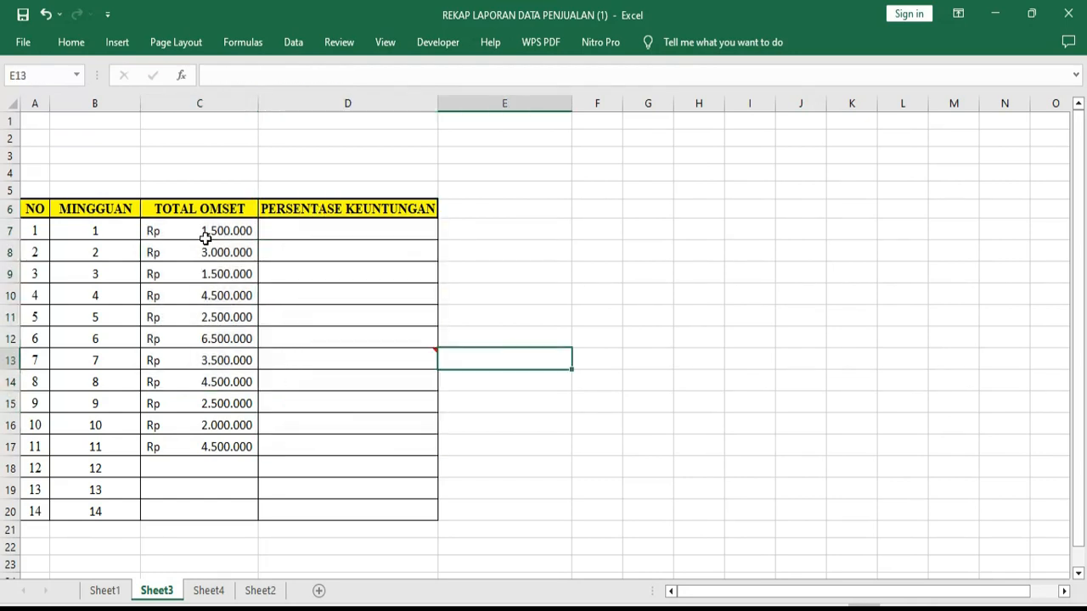
drag(96, 240, 98, 425)
click(572, 318)
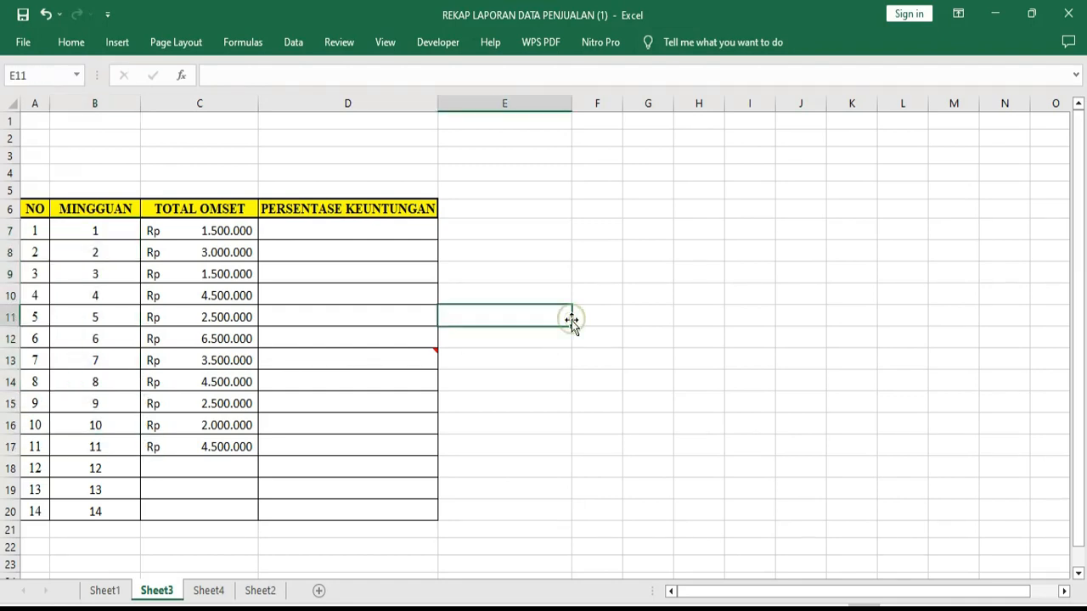
click(284, 232)
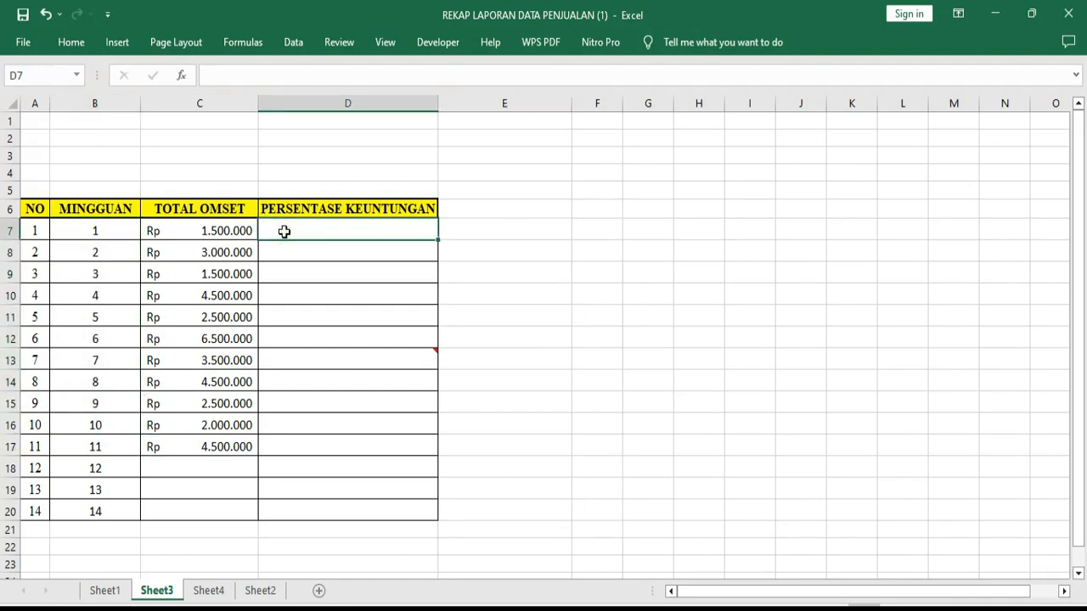
click(490, 264)
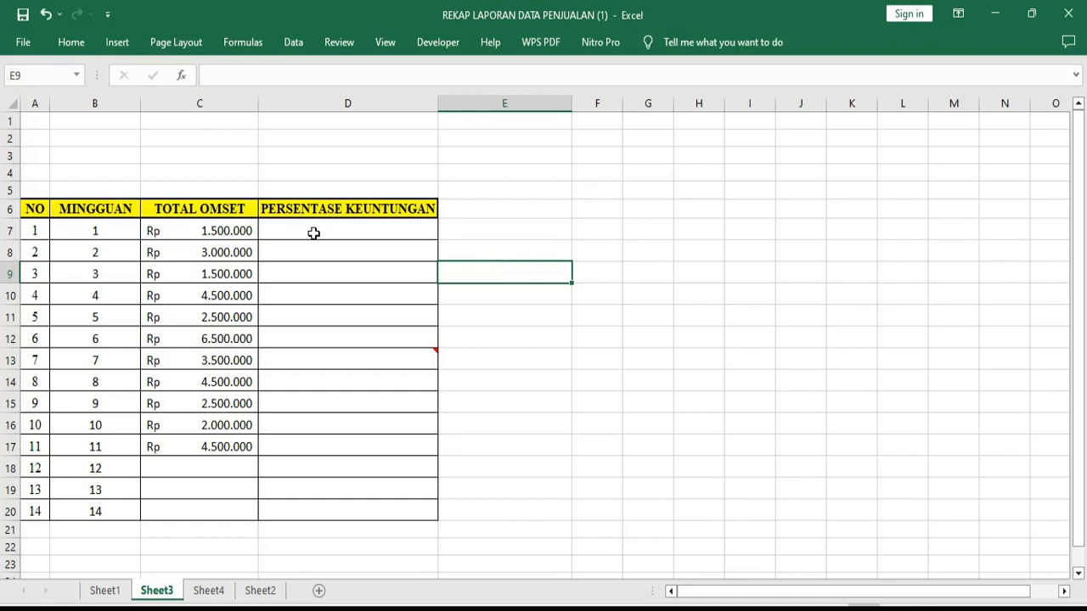
Apply the Percent Style number format to the PERSENTASE KEUNTUNGAN cells D7:D20
drag(313, 233, 320, 510)
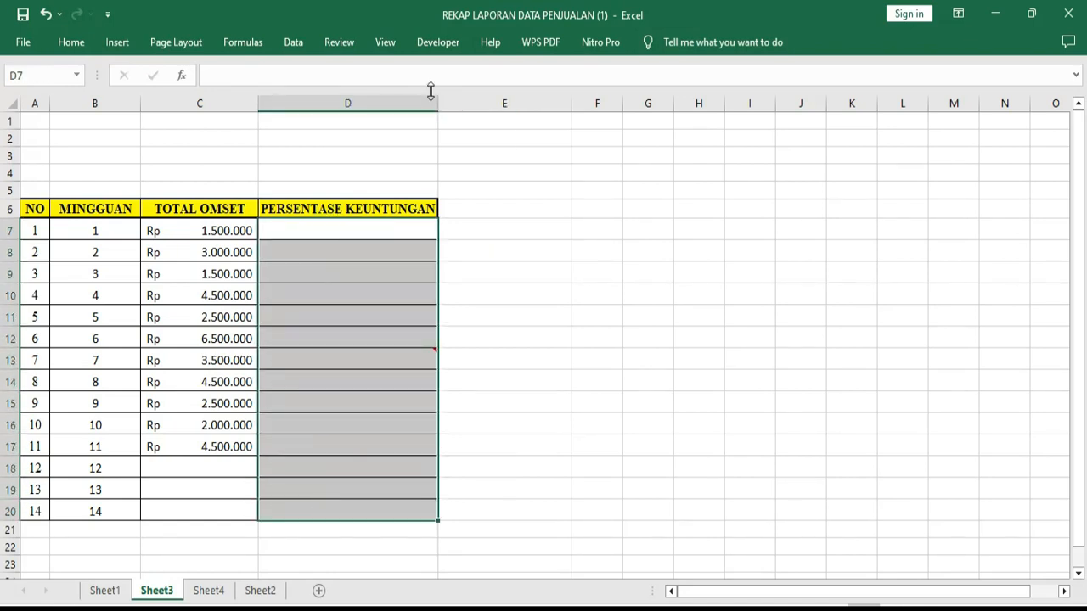
click(70, 43)
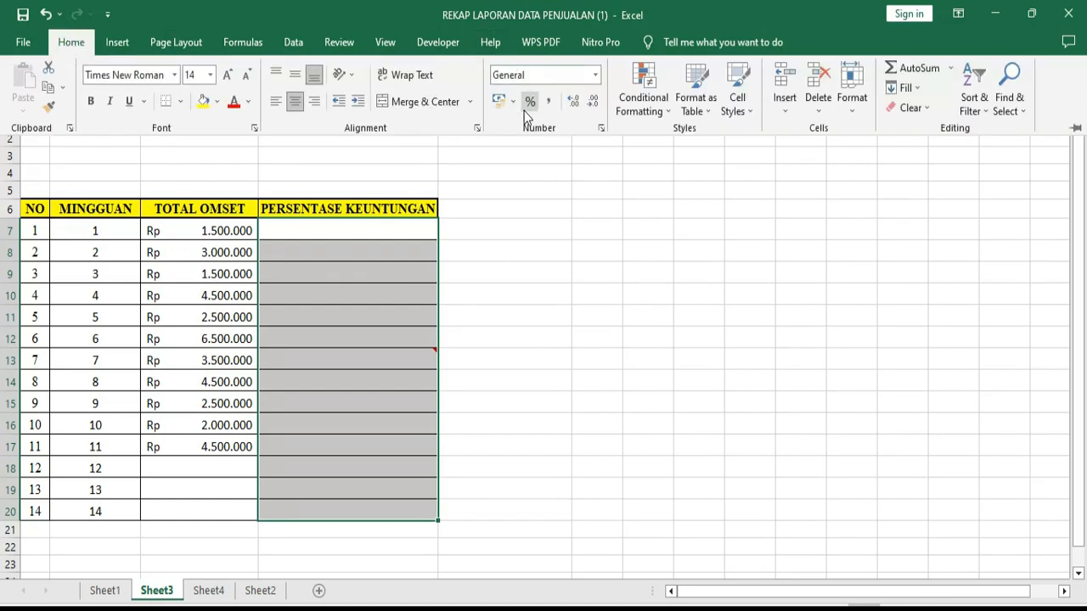
click(532, 103)
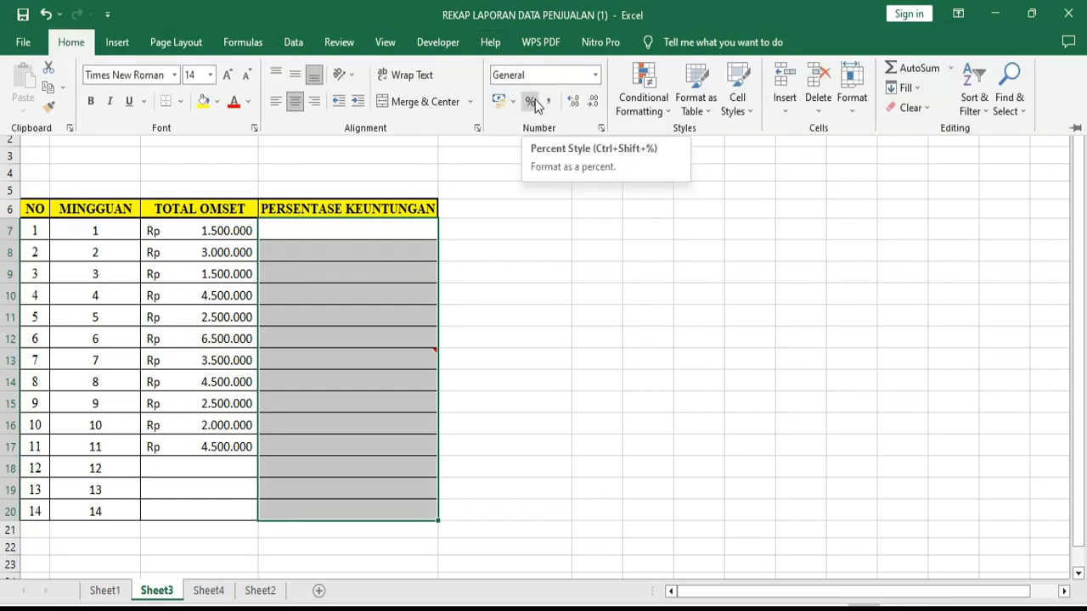
click(532, 102)
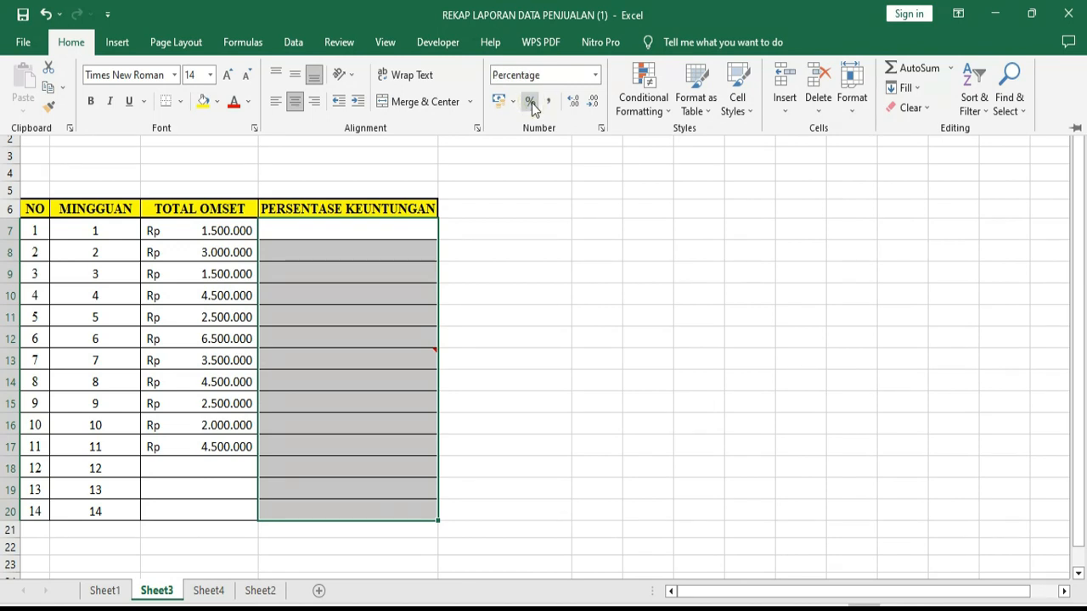
click(367, 227)
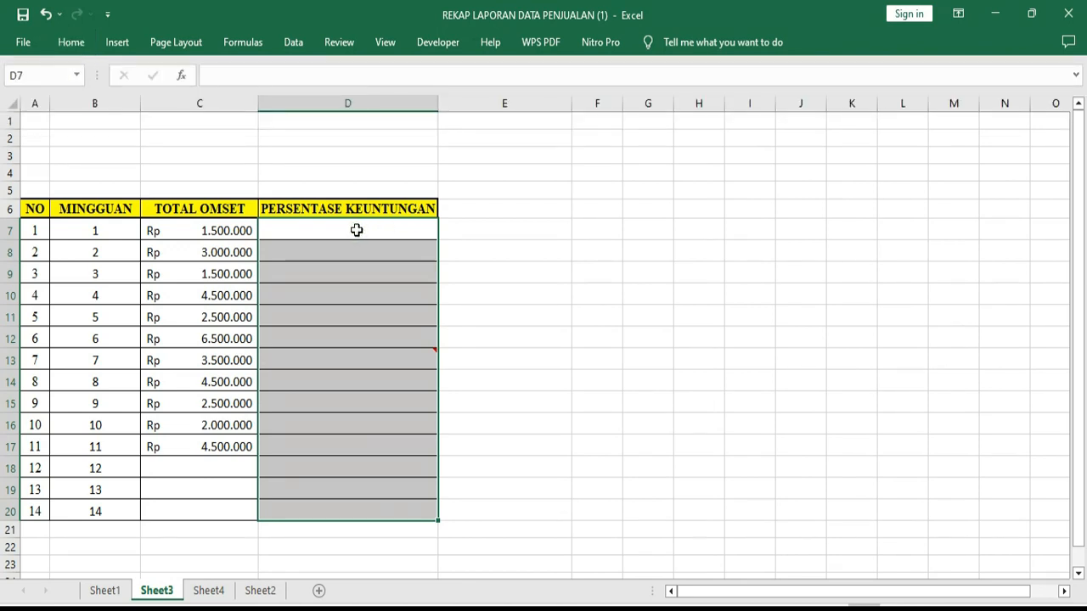
Enter 0% as the week 1 PERSENTASE KEUNTUNGAN in cell D7
click(366, 227)
drag(86, 230, 323, 226)
click(324, 227)
text(0)
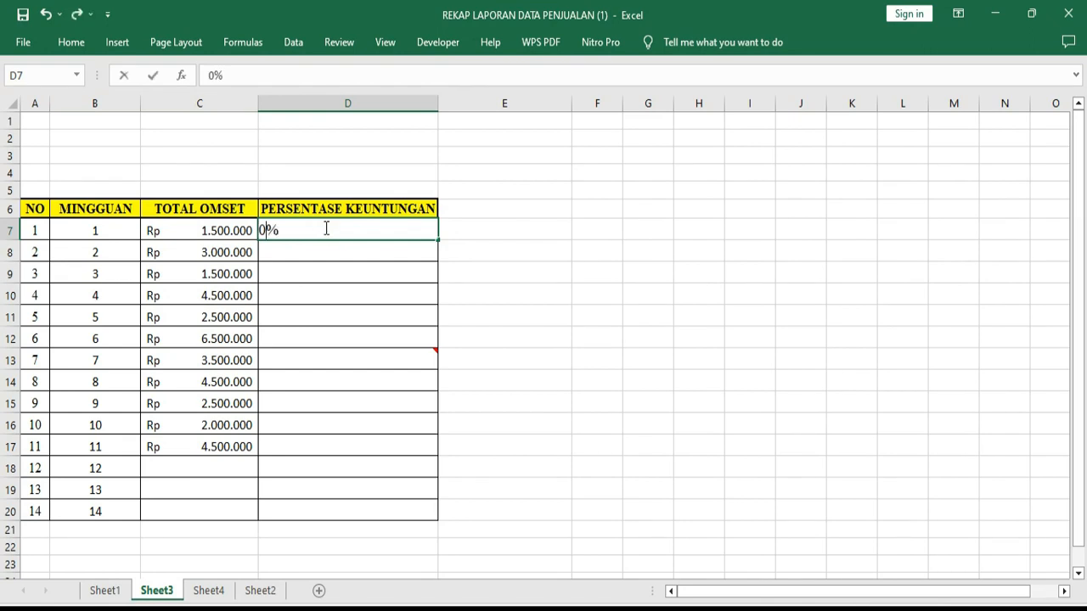
key(Return)
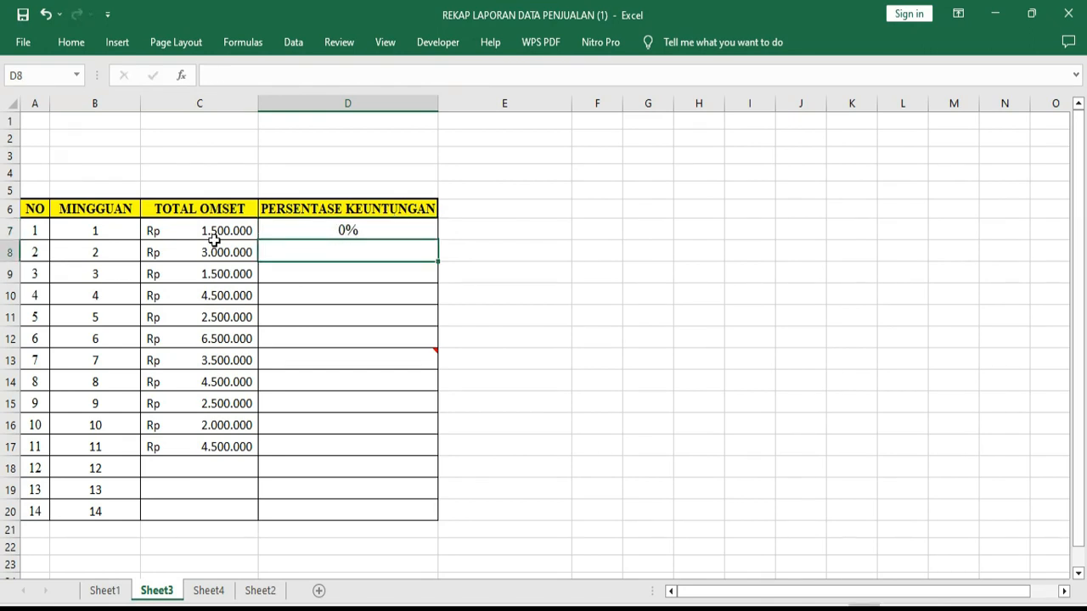
Calculate the week 2 PERSENTASE KEUNTUNGAN in cell D8 with the formula =C8/C7-1
drag(79, 247, 214, 446)
click(351, 251)
text(=)
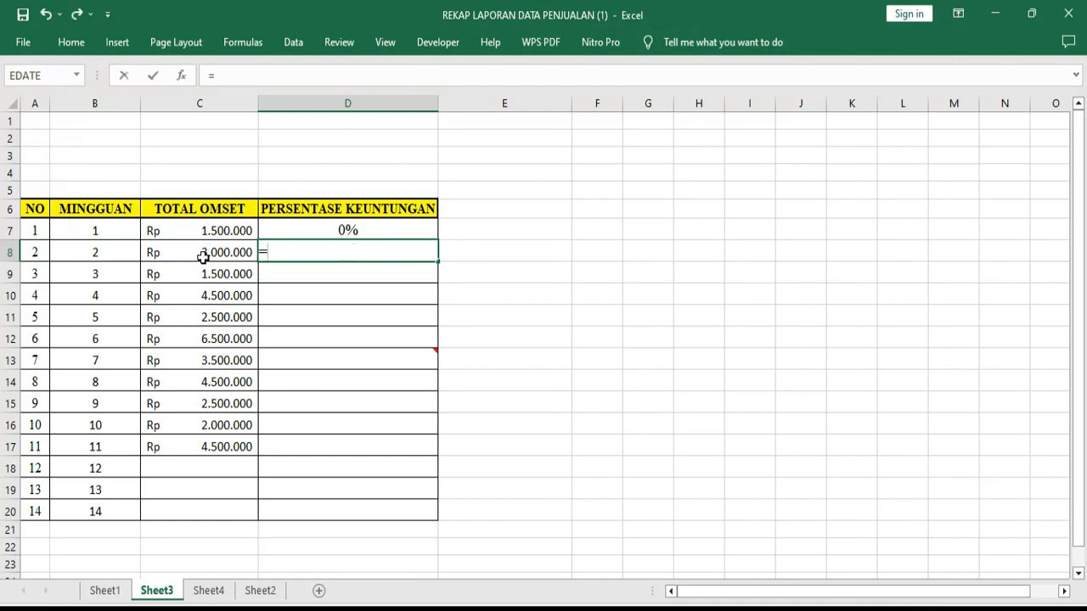
click(203, 254)
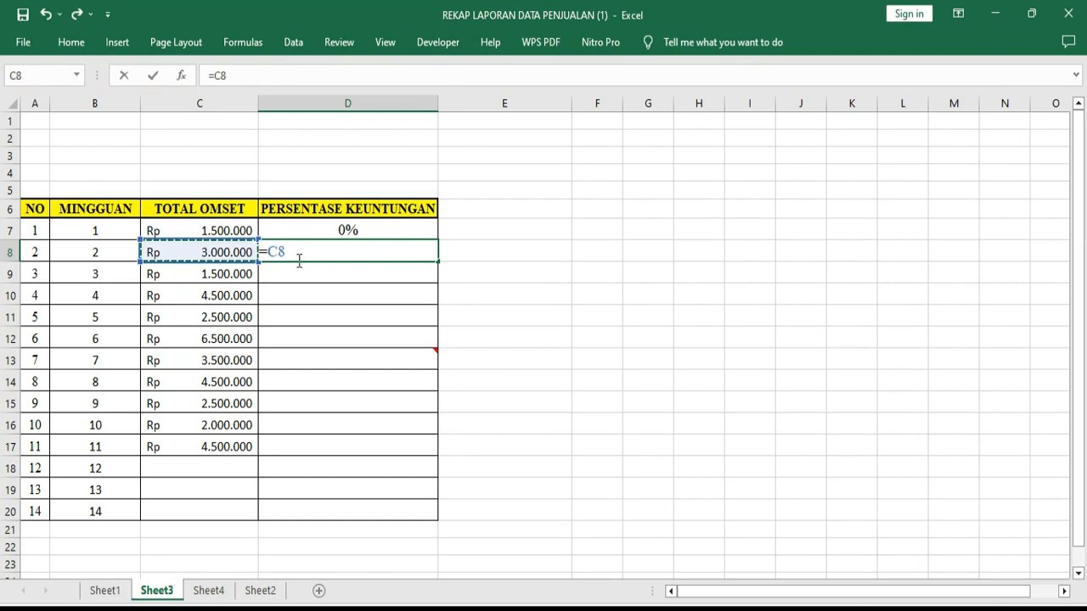
text(/)
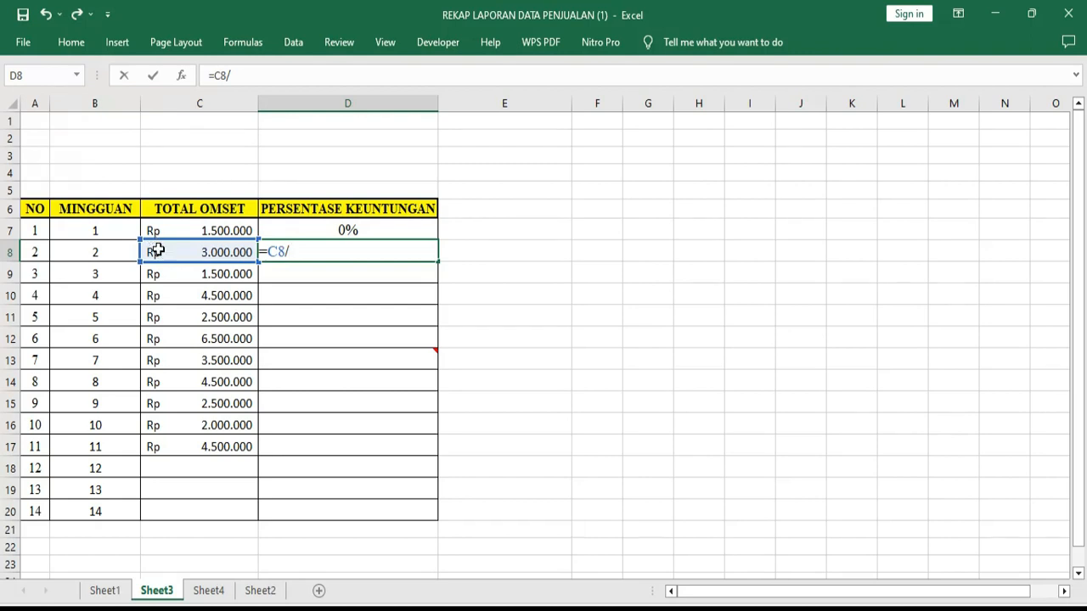
click(213, 232)
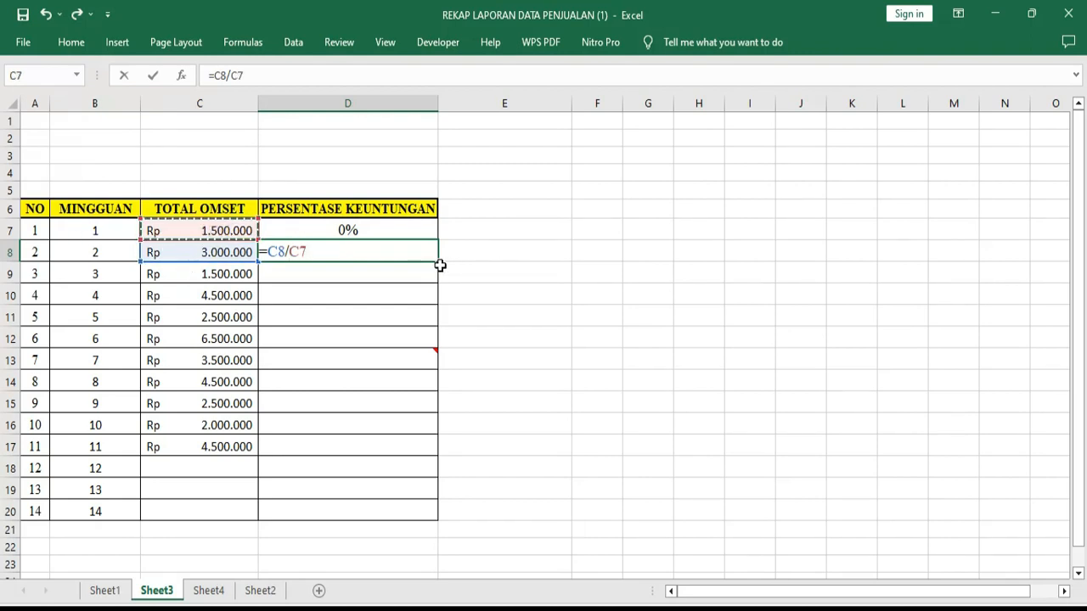
text(-1)
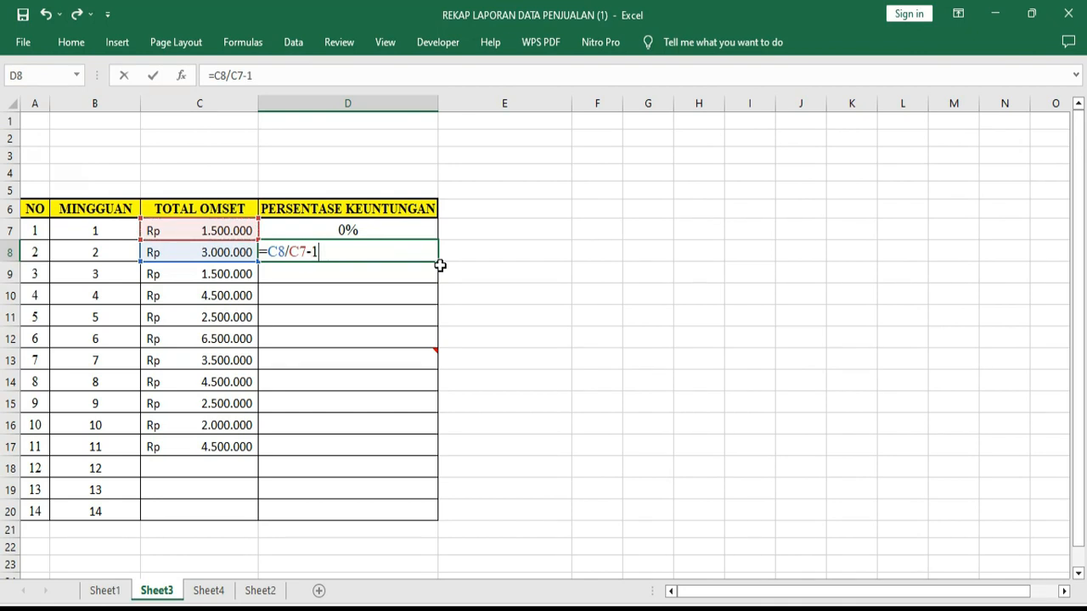
key(Return)
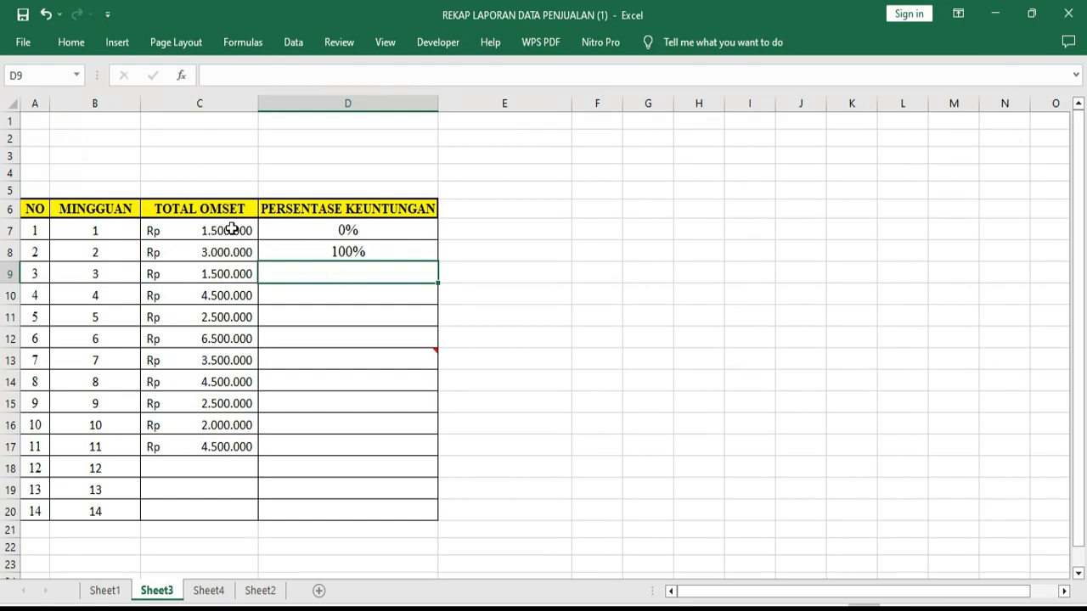
Try to fill the week 2 percentage formula from cell D8 down through week 11 in cell D17
click(382, 251)
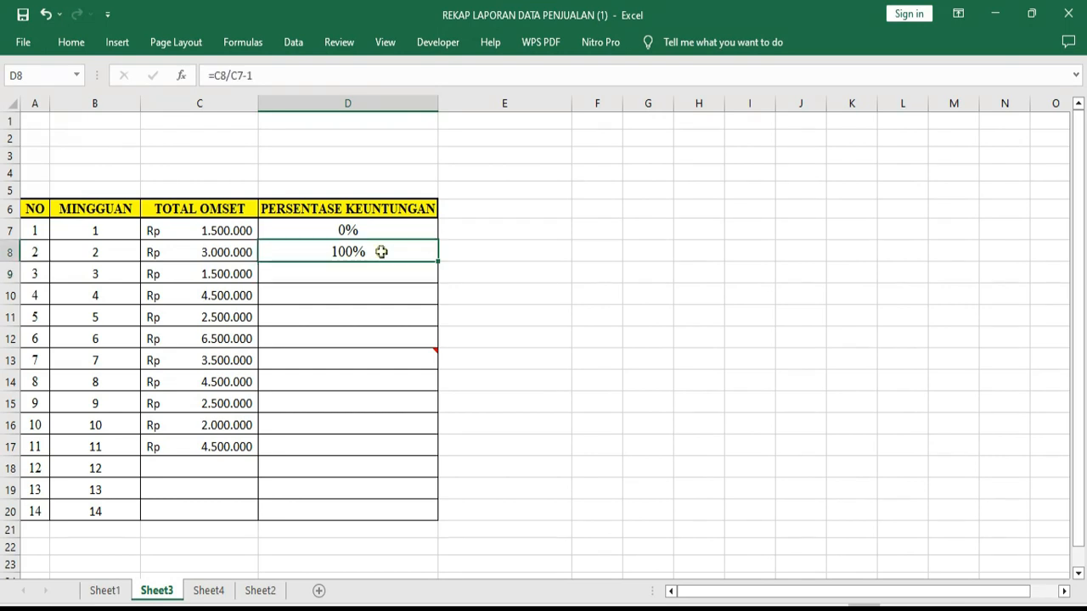
click(338, 272)
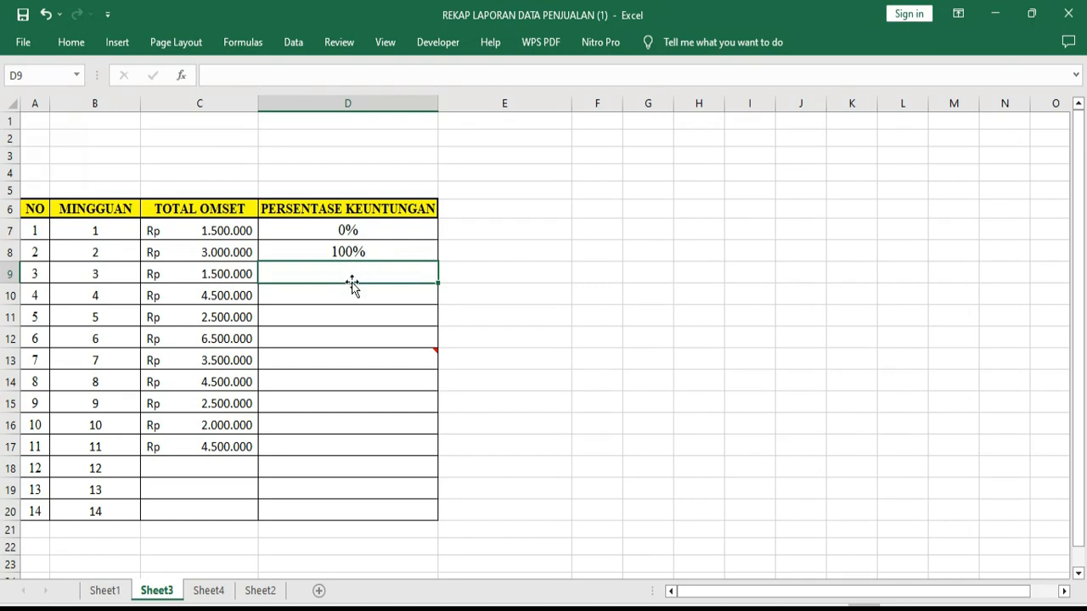
click(355, 253)
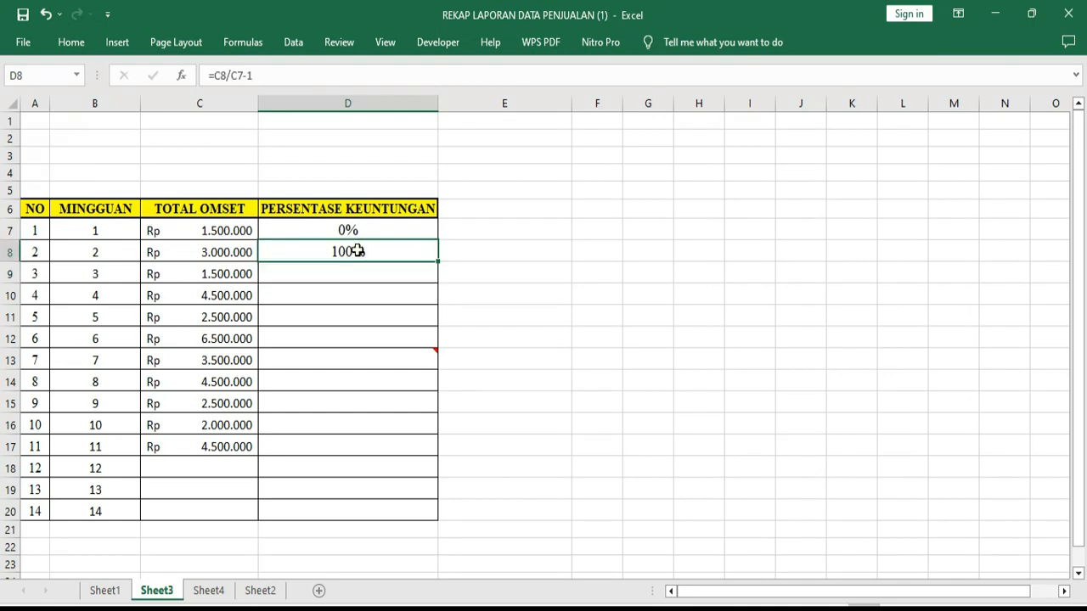
click(376, 302)
click(340, 252)
drag(439, 261, 422, 452)
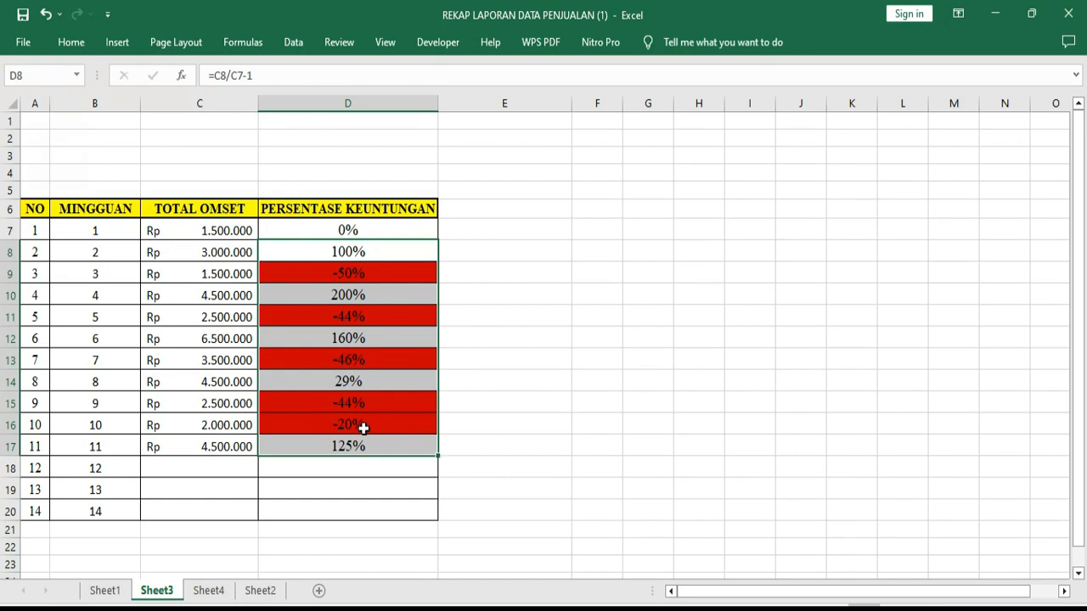
key(ctrl+z)
click(642, 378)
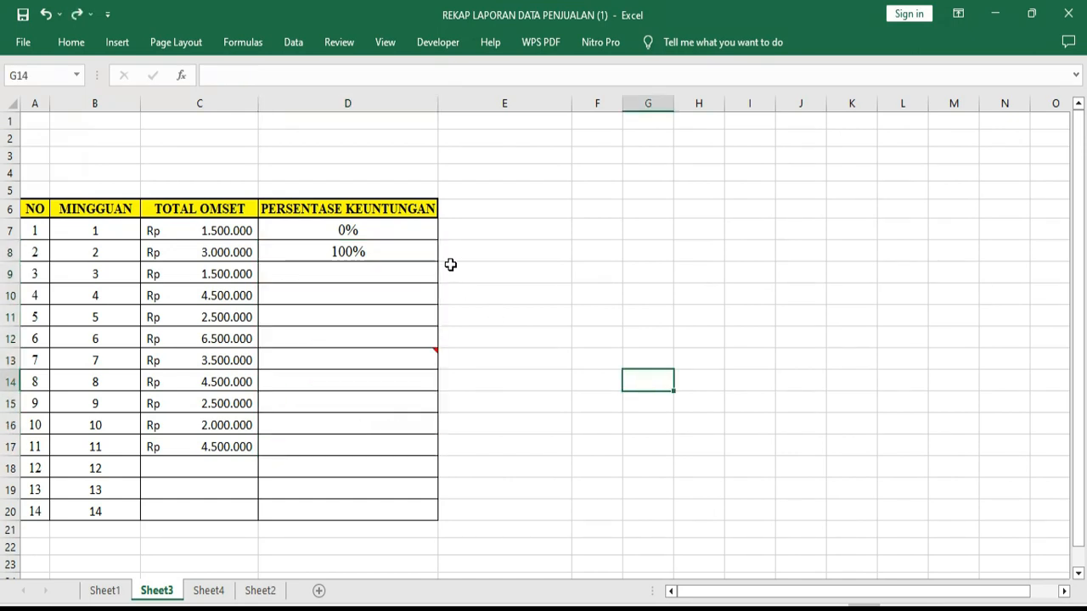
Fill the week 2 percentage formula from cell D8 down through D20 and clear the week 12 to 14 results in D18:D20
click(370, 252)
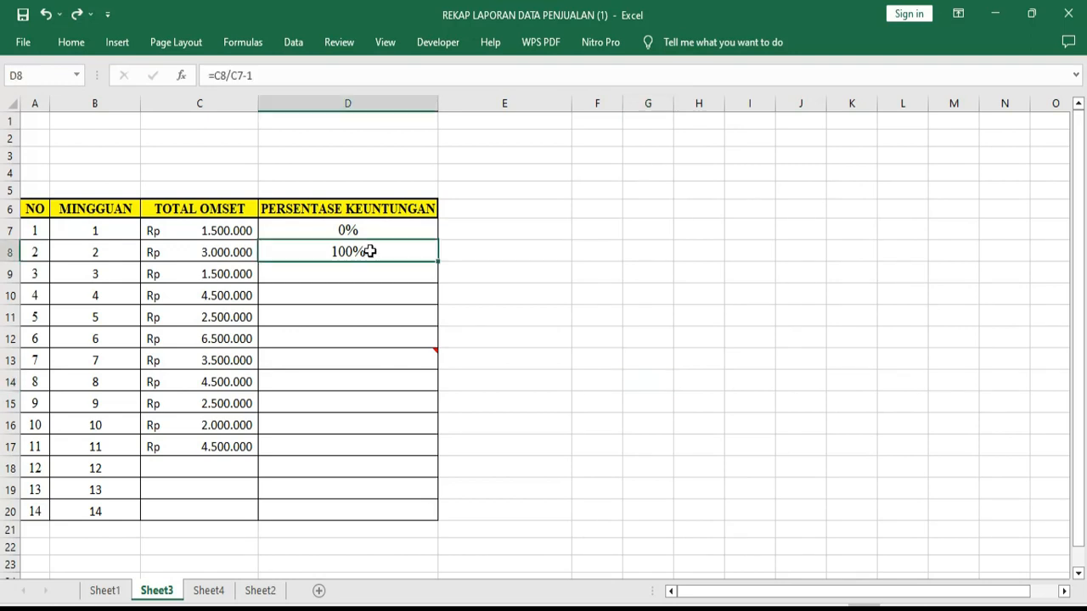
double_click(437, 260)
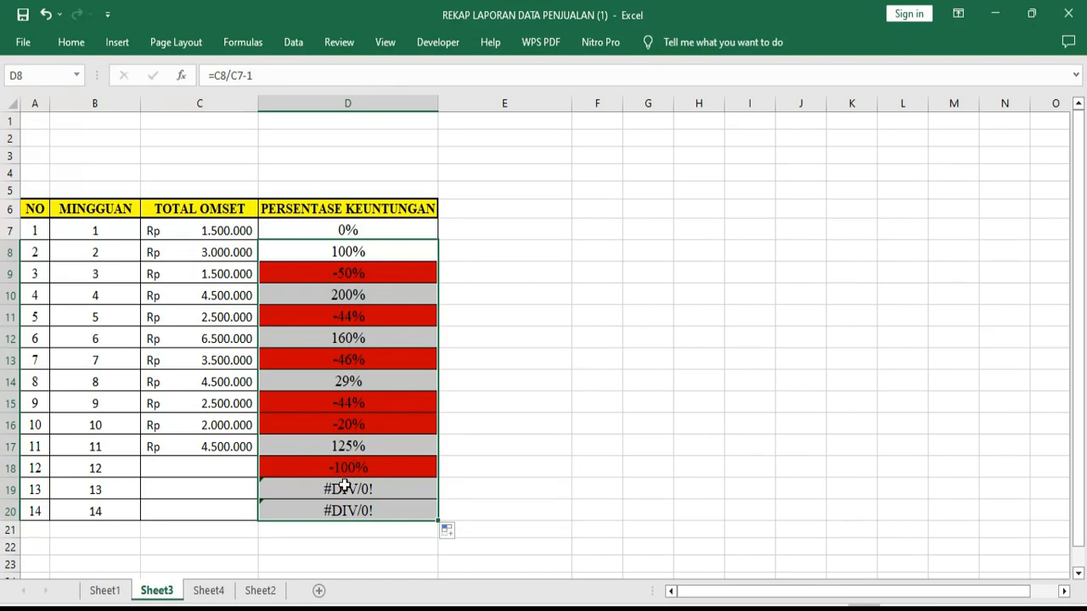
click(155, 467)
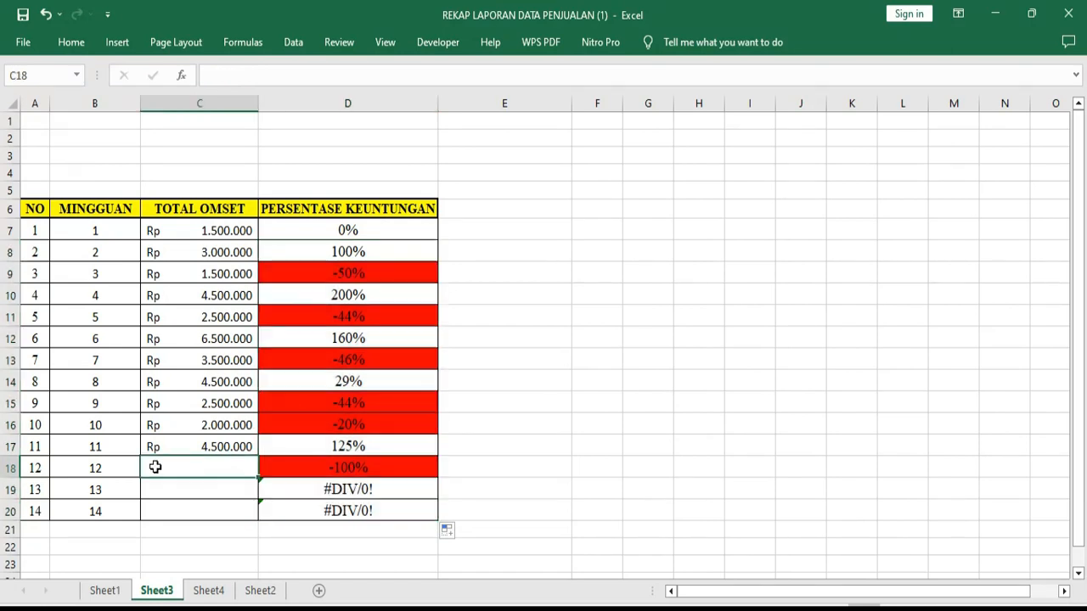
drag(321, 471, 384, 507)
key(Delete)
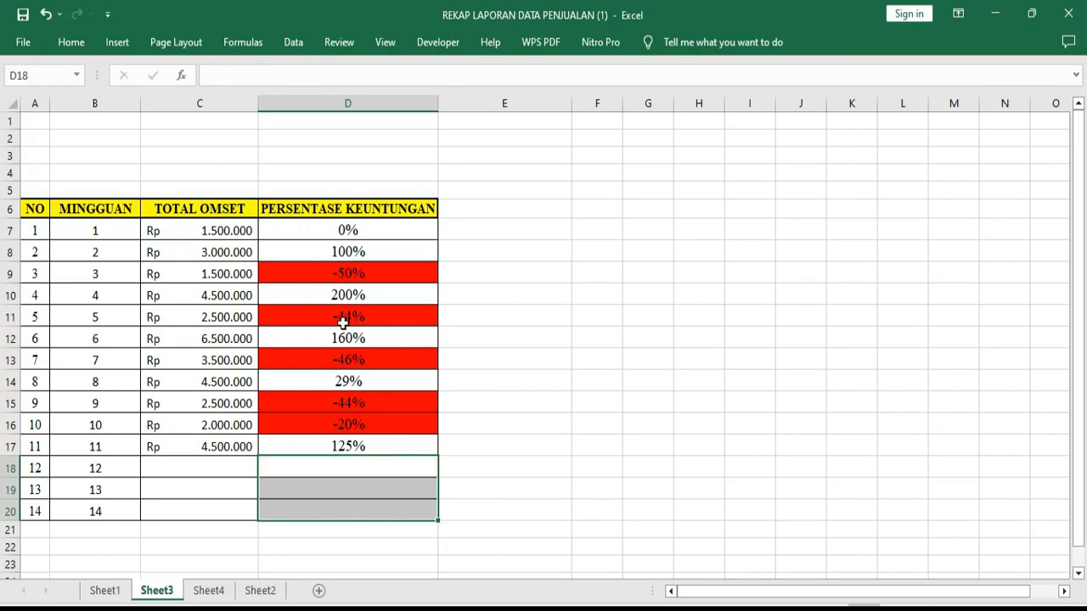
Inspect the formulas of the red-highlighted PERSENTASE KEUNTUNGAN cells, including D9, D11, D13 and D15
click(350, 274)
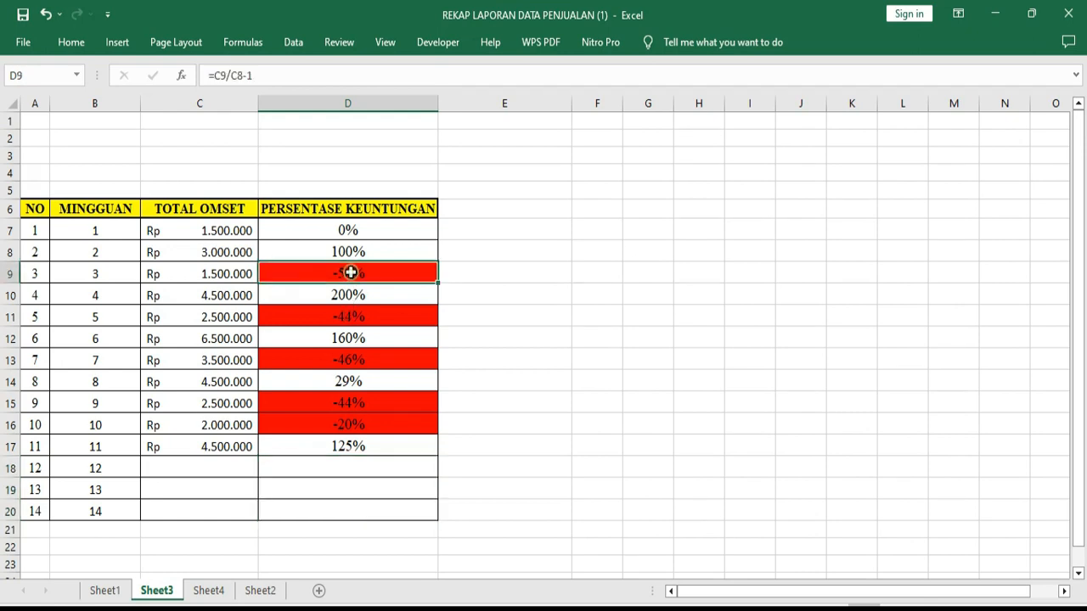
click(347, 317)
click(332, 359)
click(337, 401)
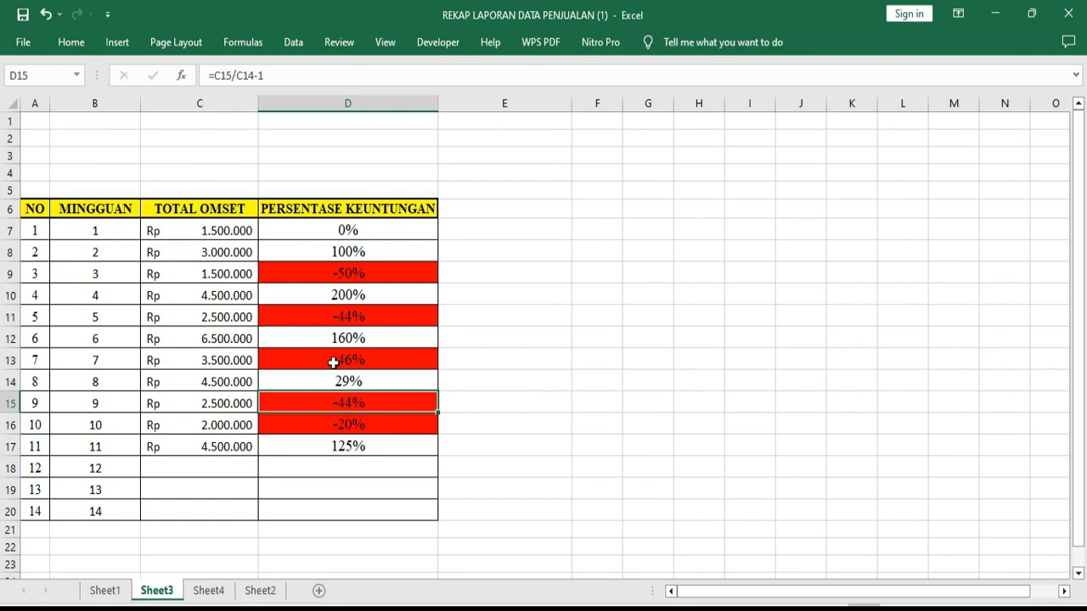
mouse_move(336, 362)
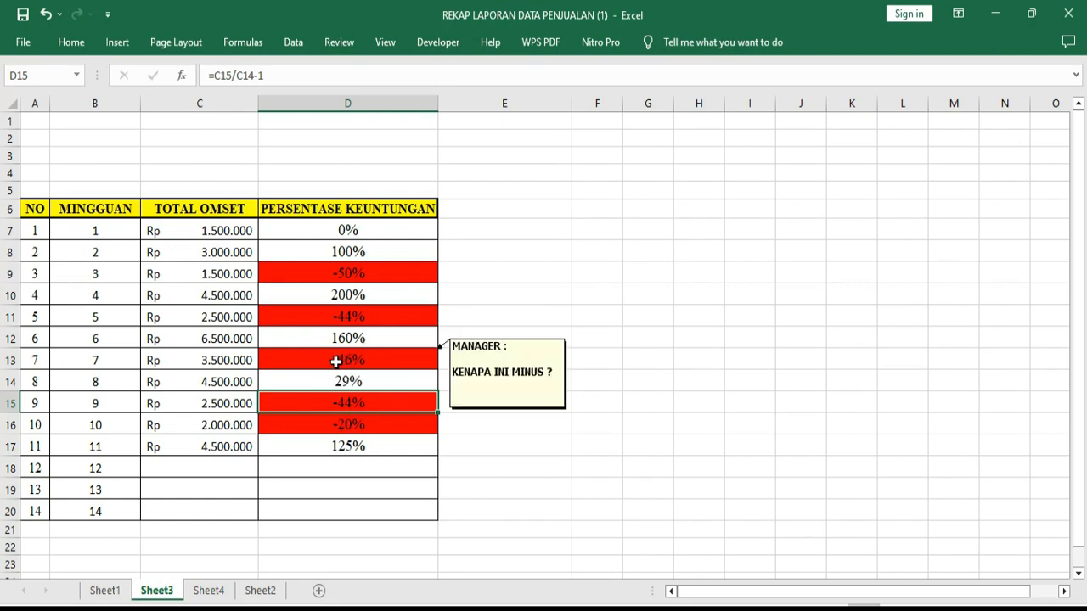
click(407, 360)
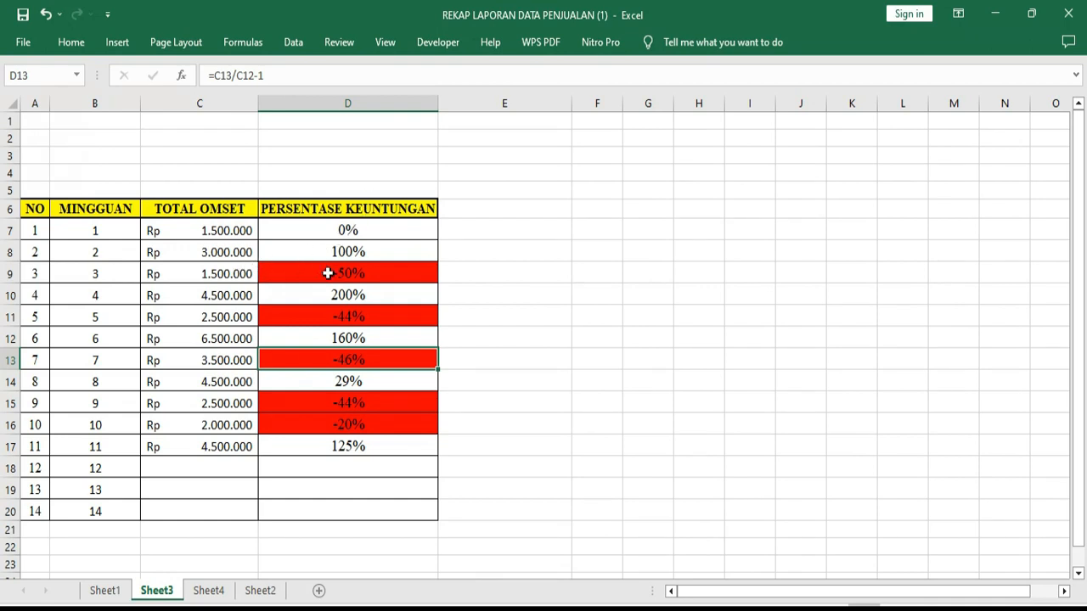
click(360, 271)
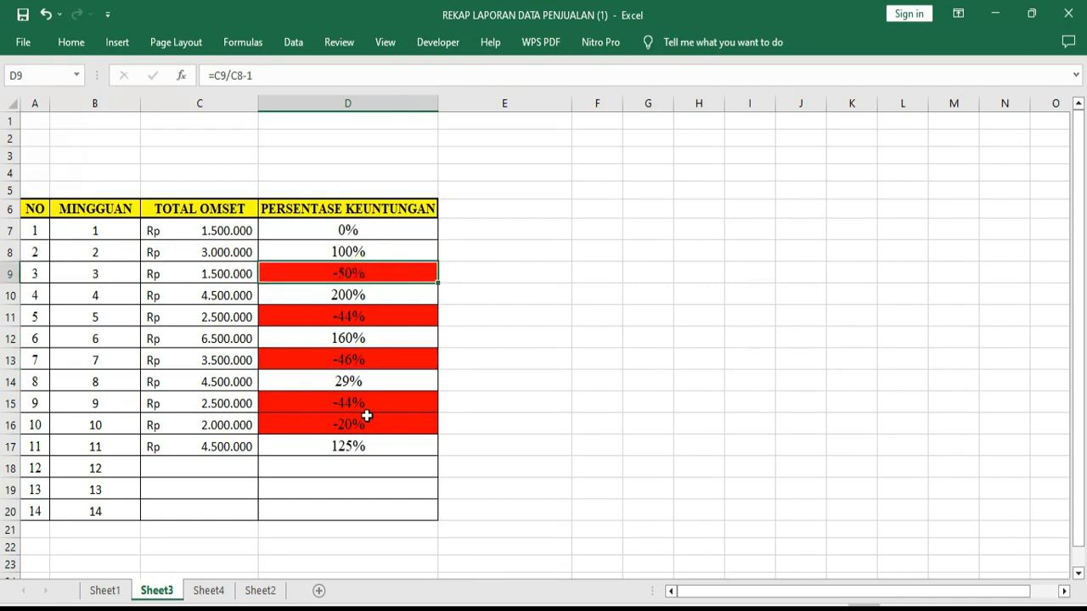
Set the week 10 TOTAL OMSET in cell C16 to 3000000 and check its percentage in D16
click(211, 419)
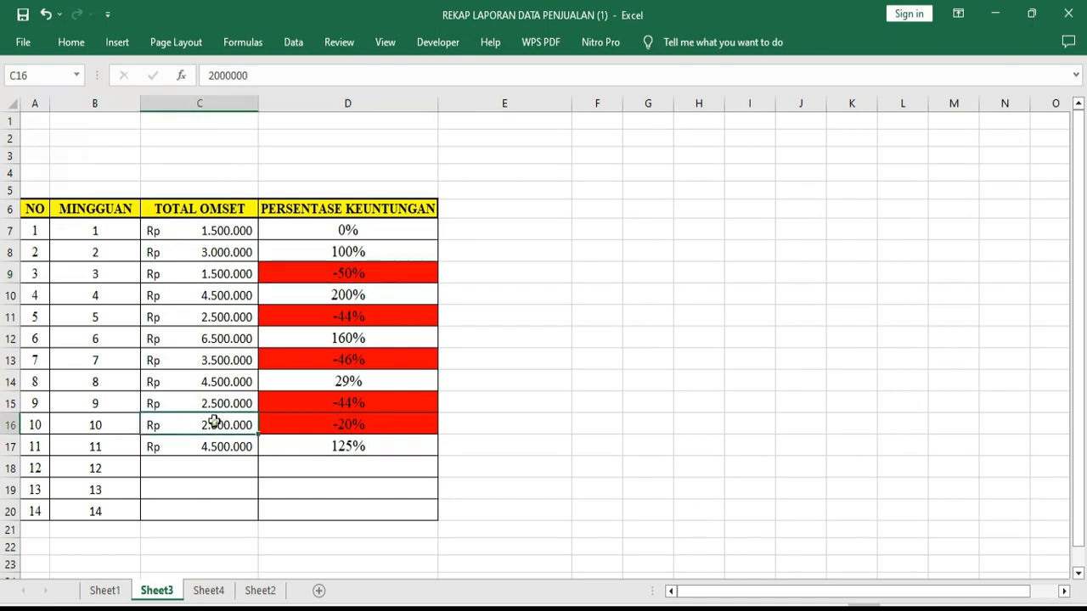
double_click(212, 420)
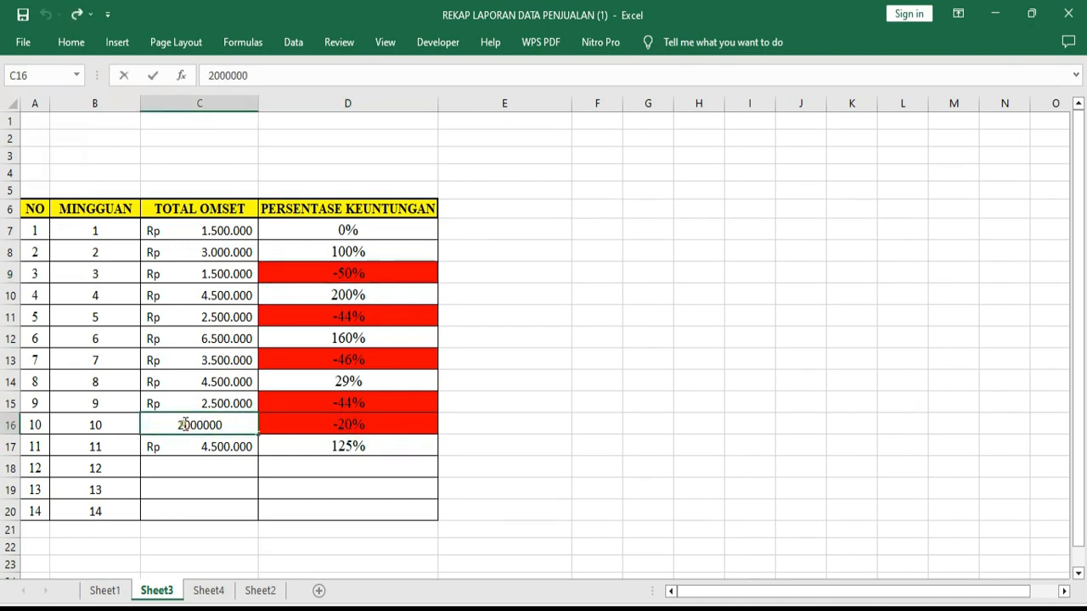
drag(184, 425, 178, 424)
text(3)
key(Return)
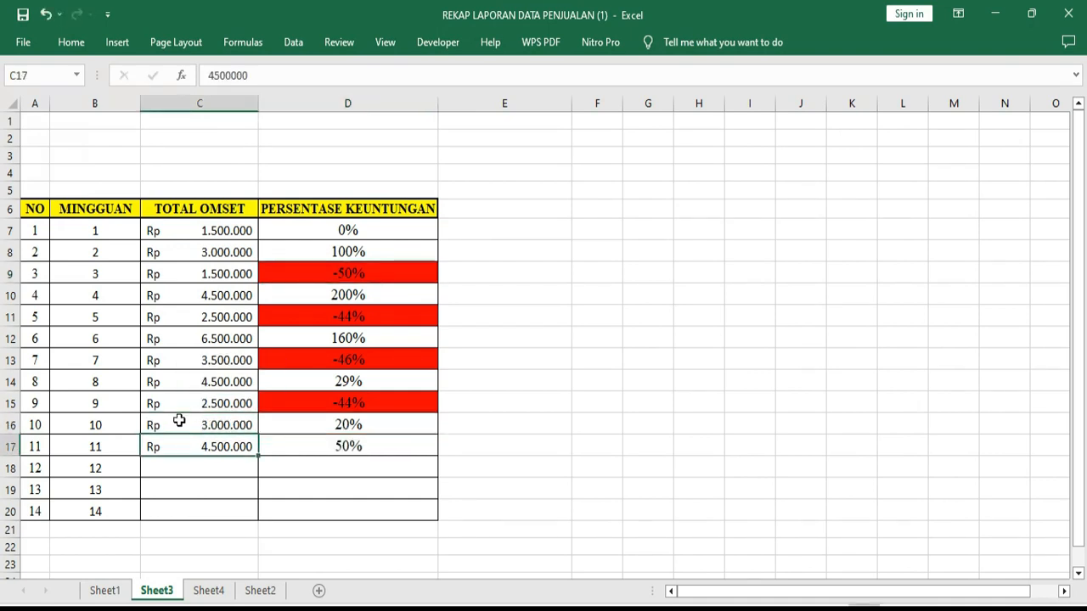
click(357, 425)
Start a Less Than conditional formatting rule for the PERSENTASE KEUNTUNGAN cells D7:D17 with 0% as the threshold
mouse_move(369, 231)
mouse_down()
mouse_move(375, 506)
mouse_move(382, 440)
mouse_up()
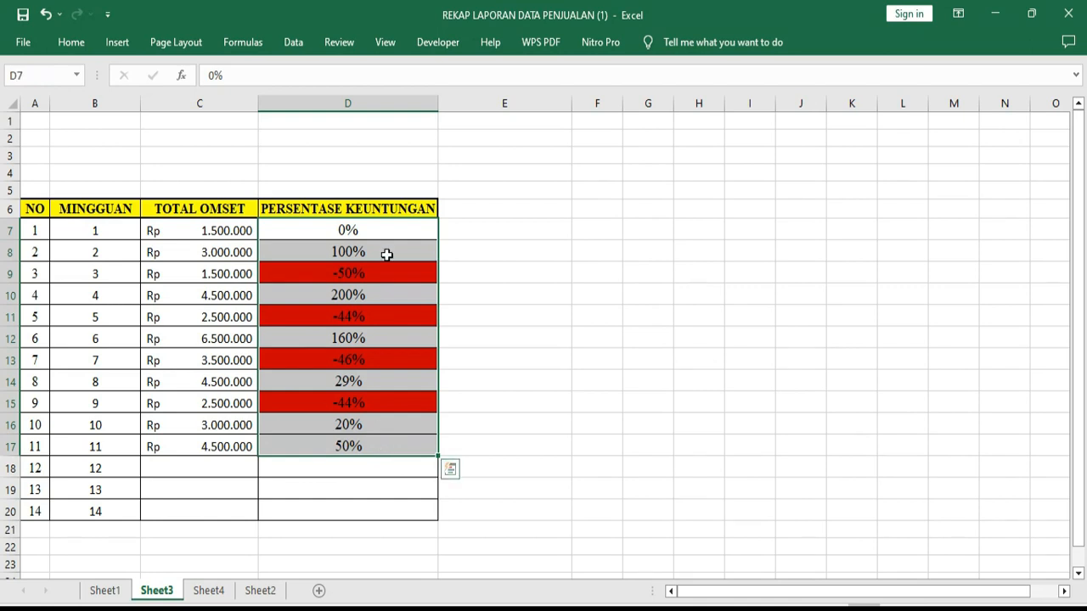
click(72, 43)
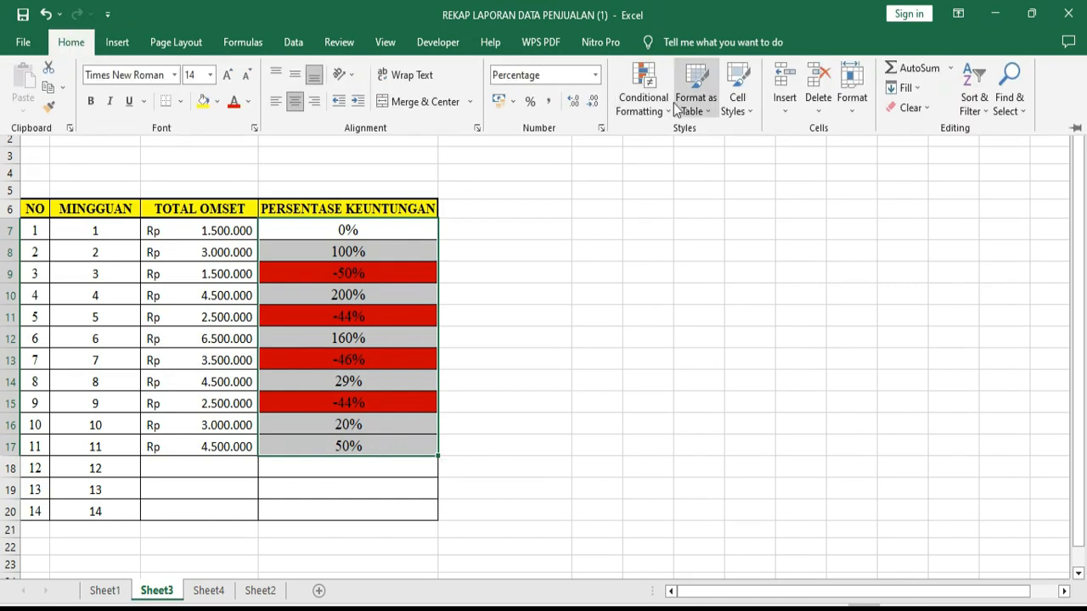
click(670, 114)
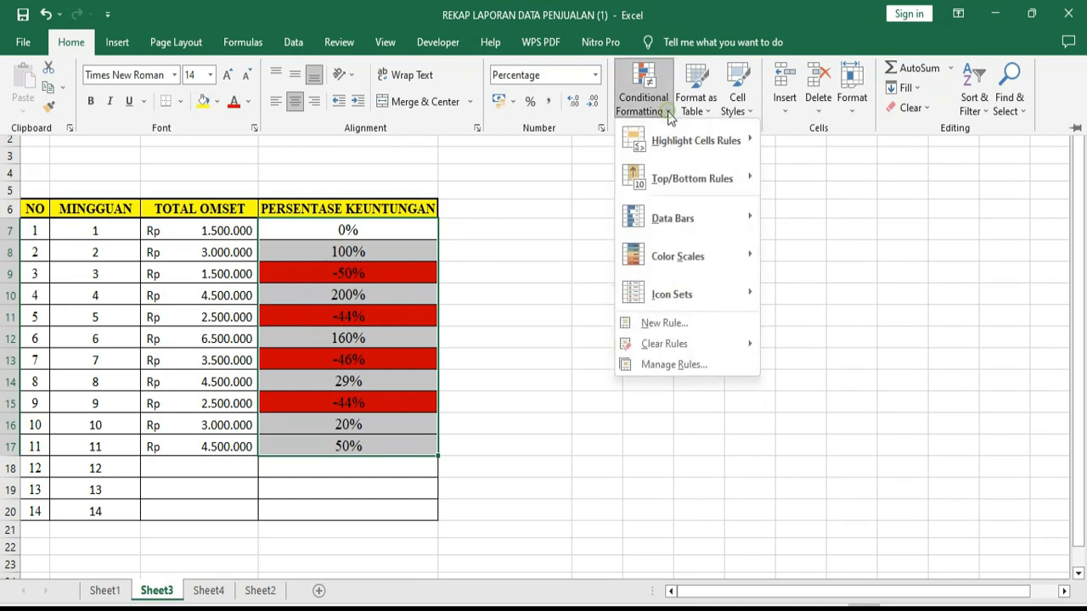
mouse_move(680, 143)
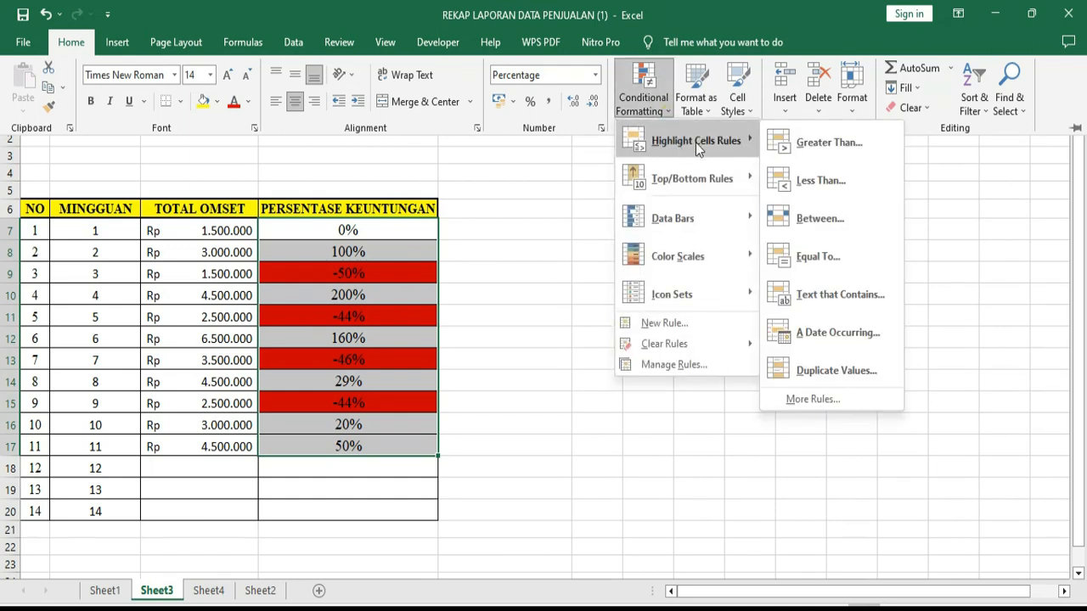
click(808, 182)
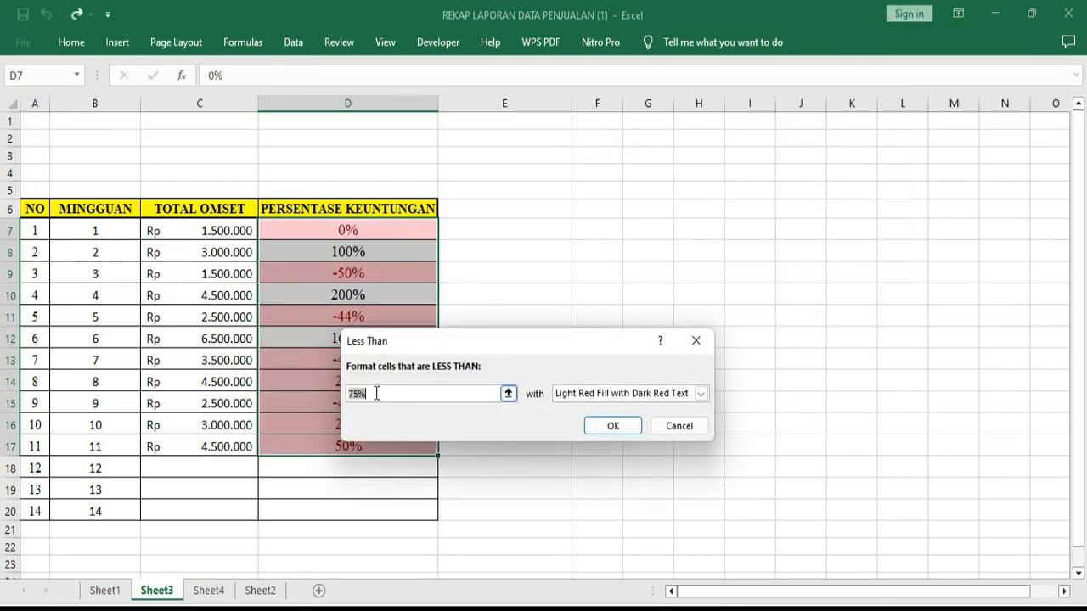
drag(491, 340, 669, 298)
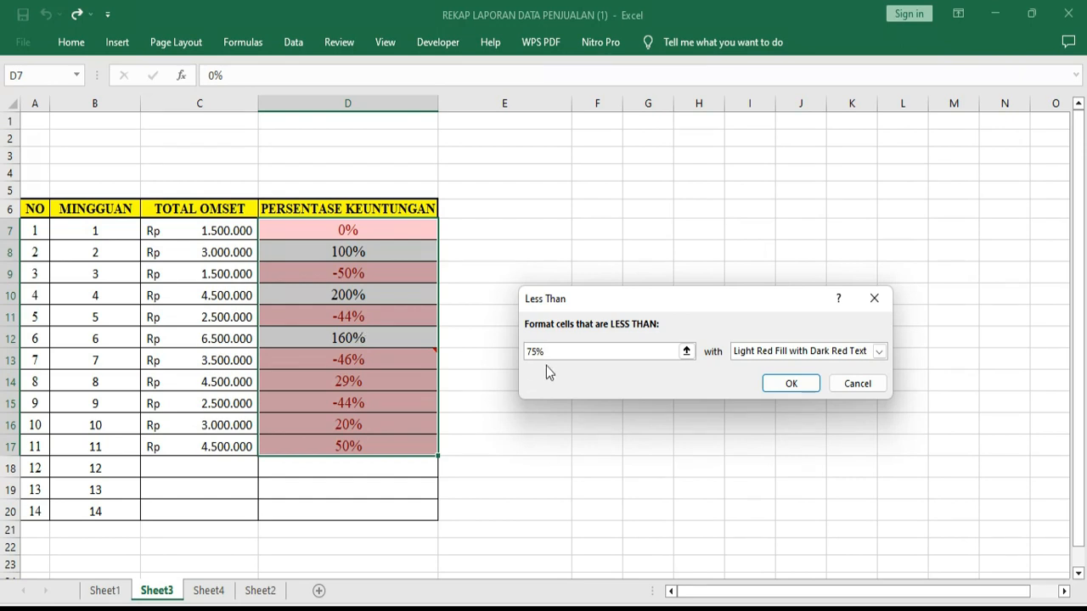
key(BackSpace)
key(BackSpace)
key(BackSpace)
text(0%)
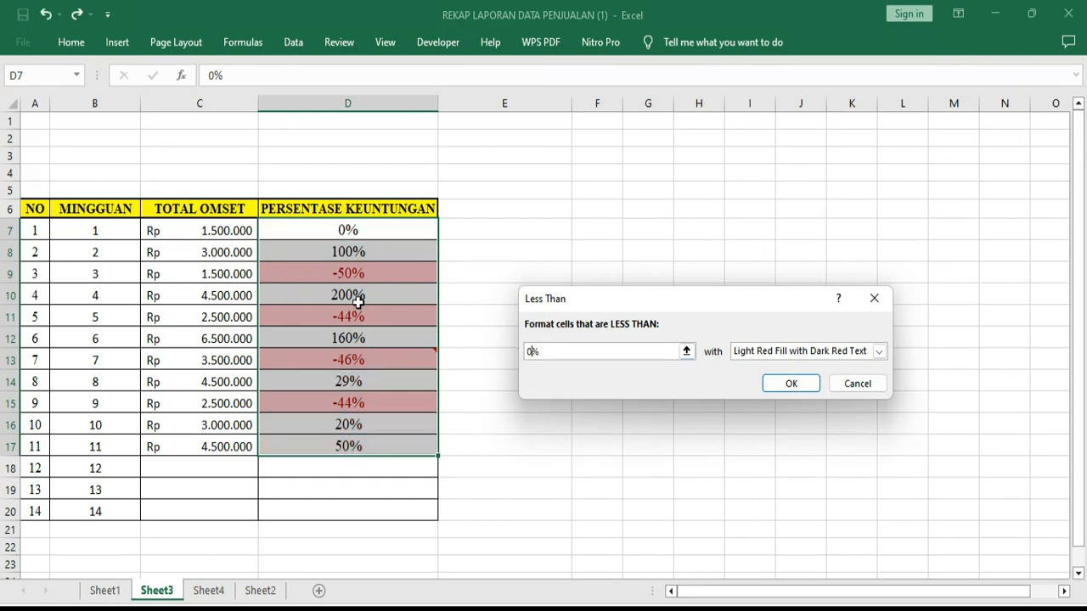
Give the Less Than rule a custom format with a yellow background fill and apply it
click(879, 350)
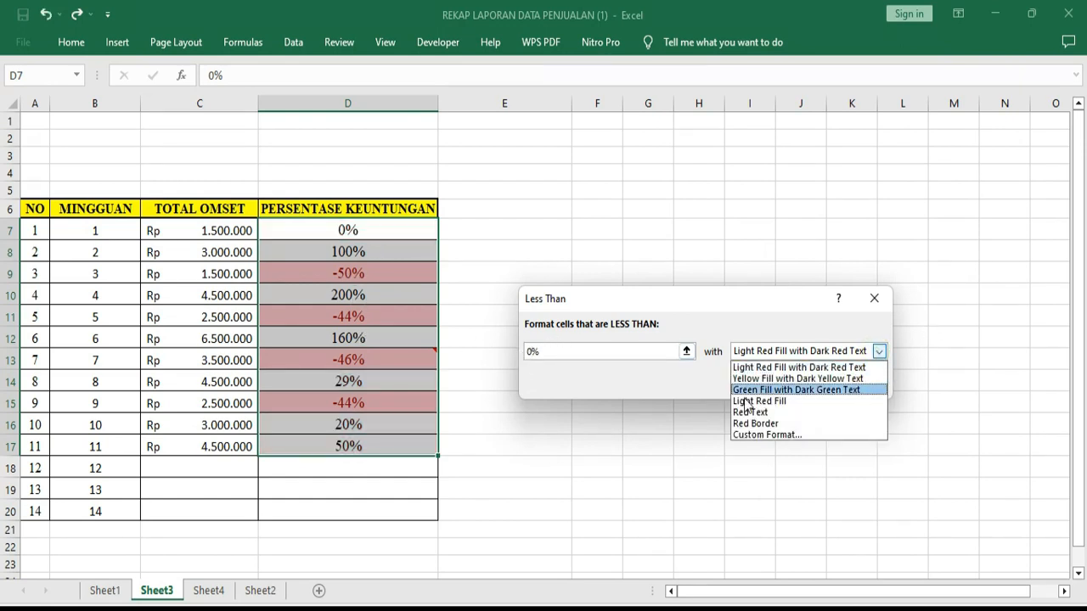
click(772, 435)
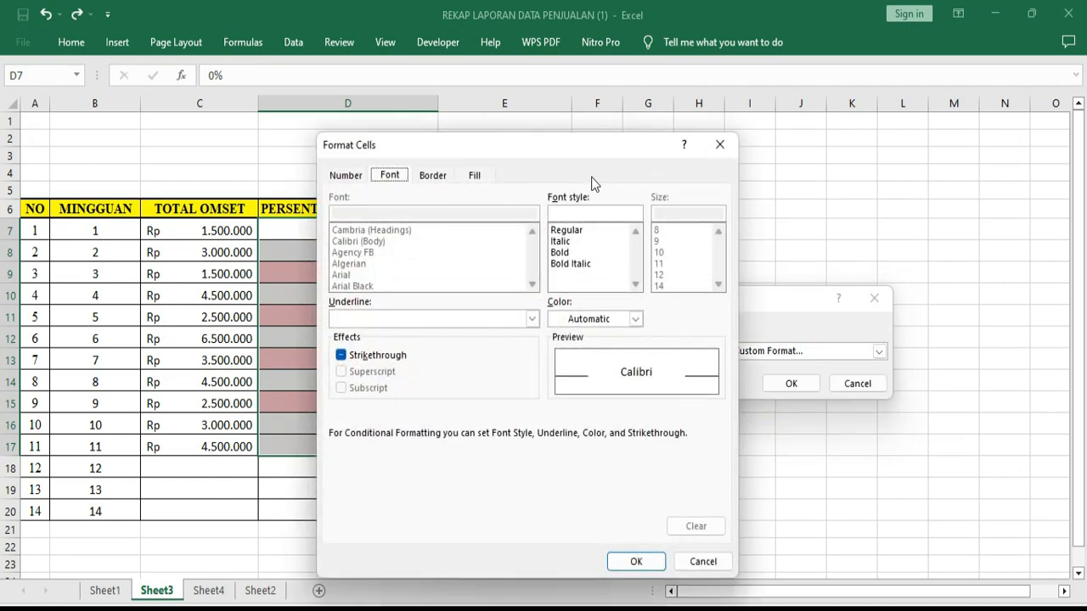
click(472, 176)
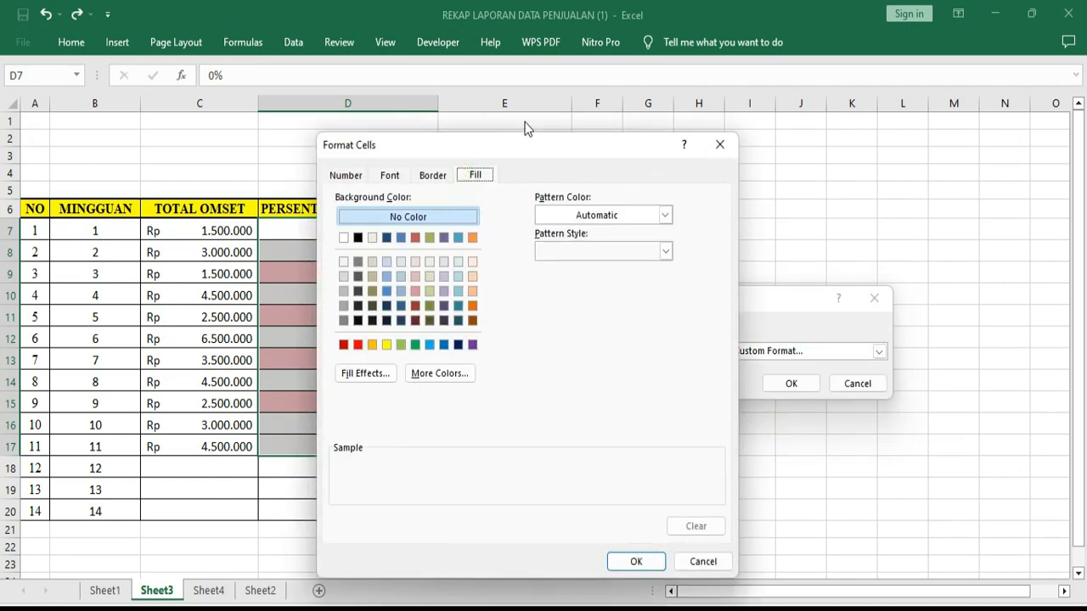
click(387, 344)
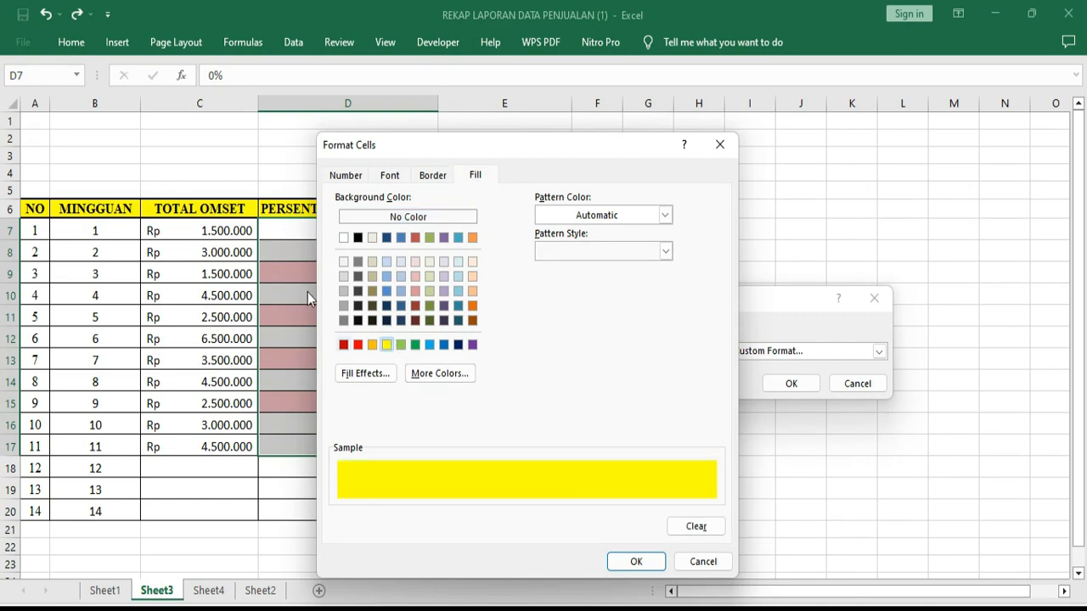
click(636, 559)
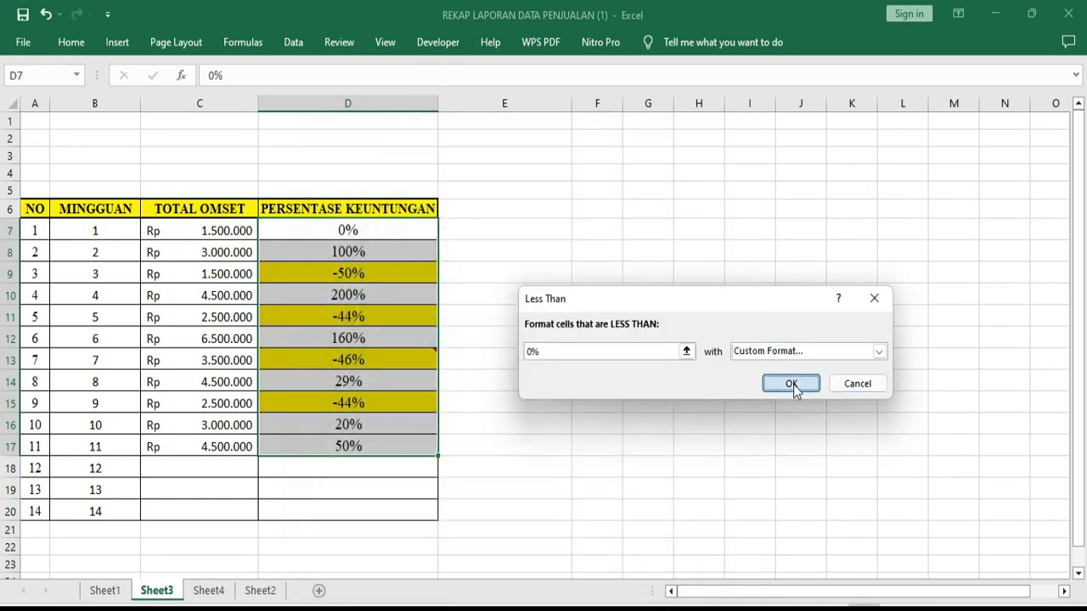
click(792, 383)
click(629, 340)
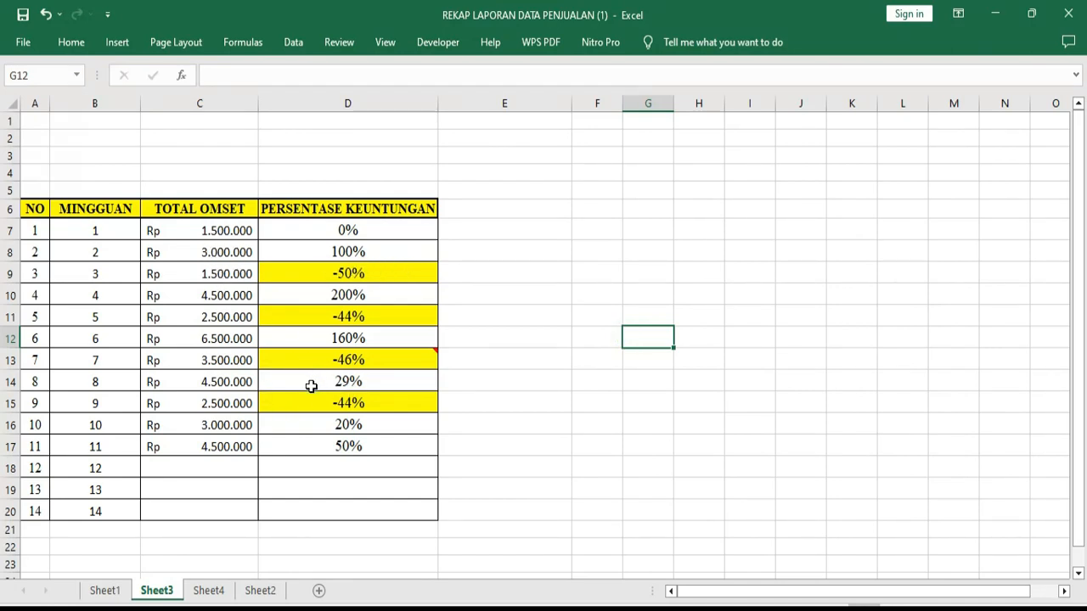
Set the week 10 TOTAL OMSET in cell C16 to 1000000 to test the highlight rule
click(216, 426)
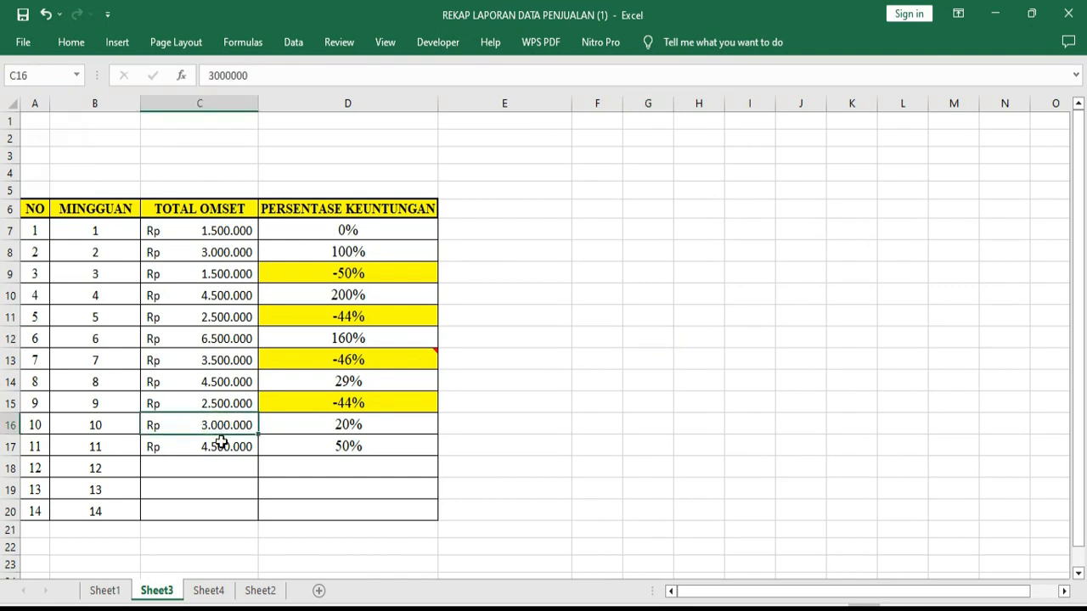
double_click(213, 425)
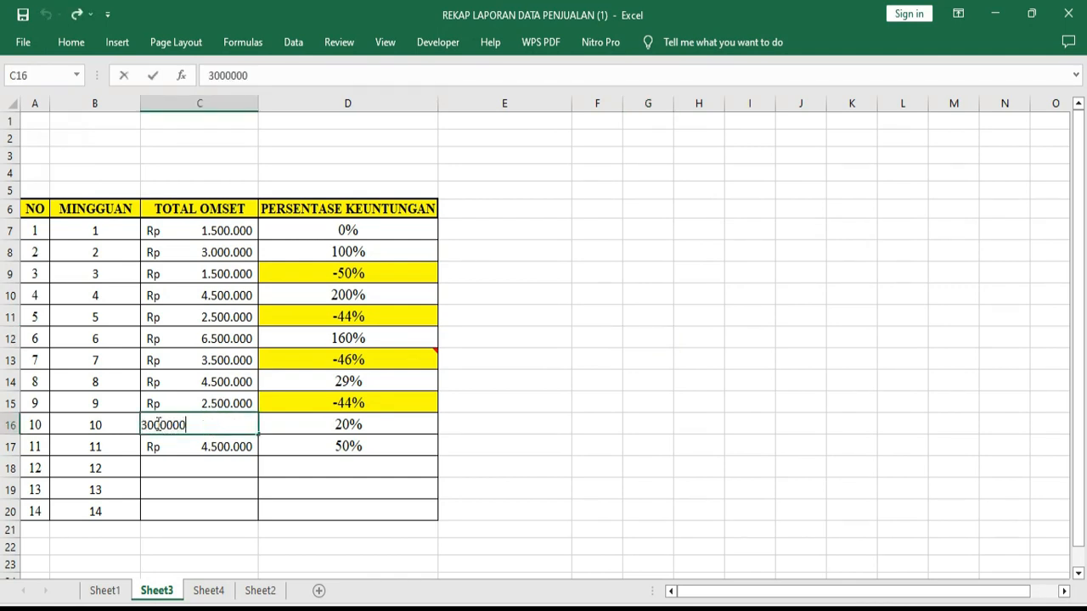
drag(146, 424, 129, 418)
text(1)
key(Return)
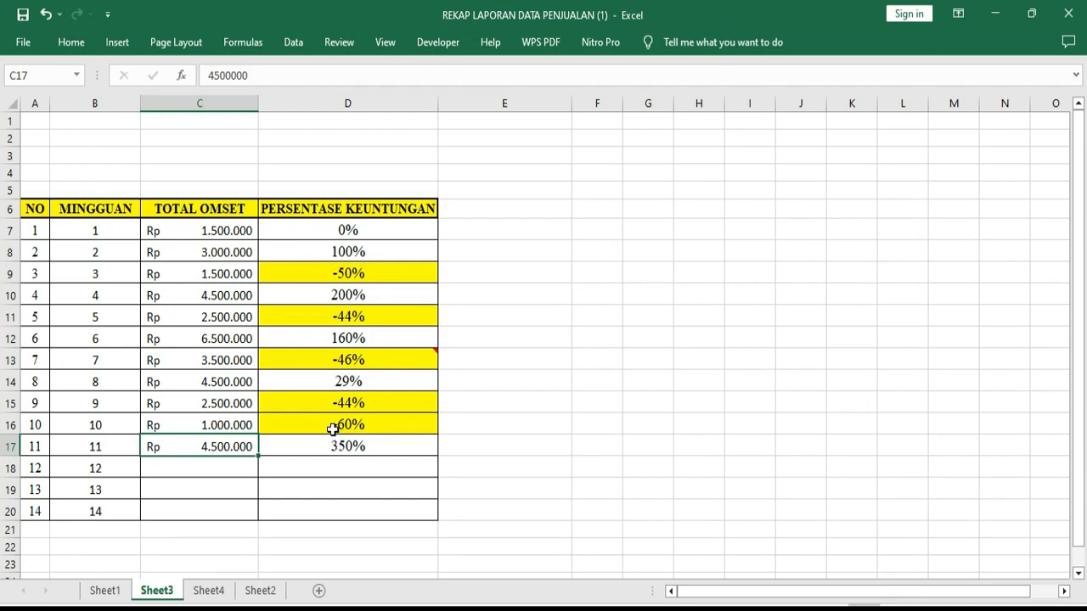
Set the week 10 TOTAL OMSET in cell C16 back to 3000000
double_click(233, 422)
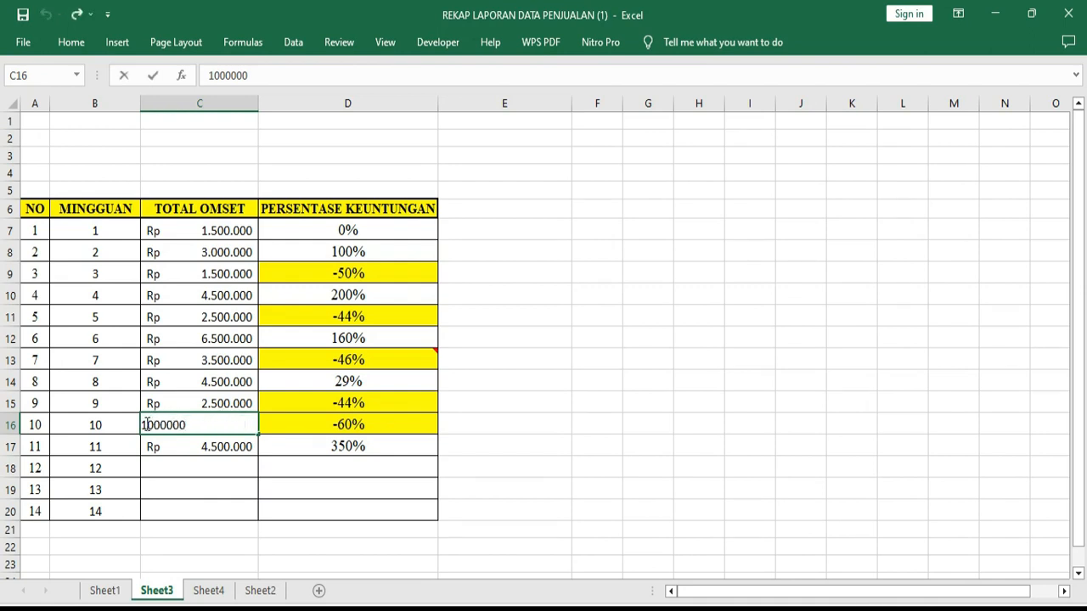
drag(148, 424, 139, 425)
text(3)
key(Return)
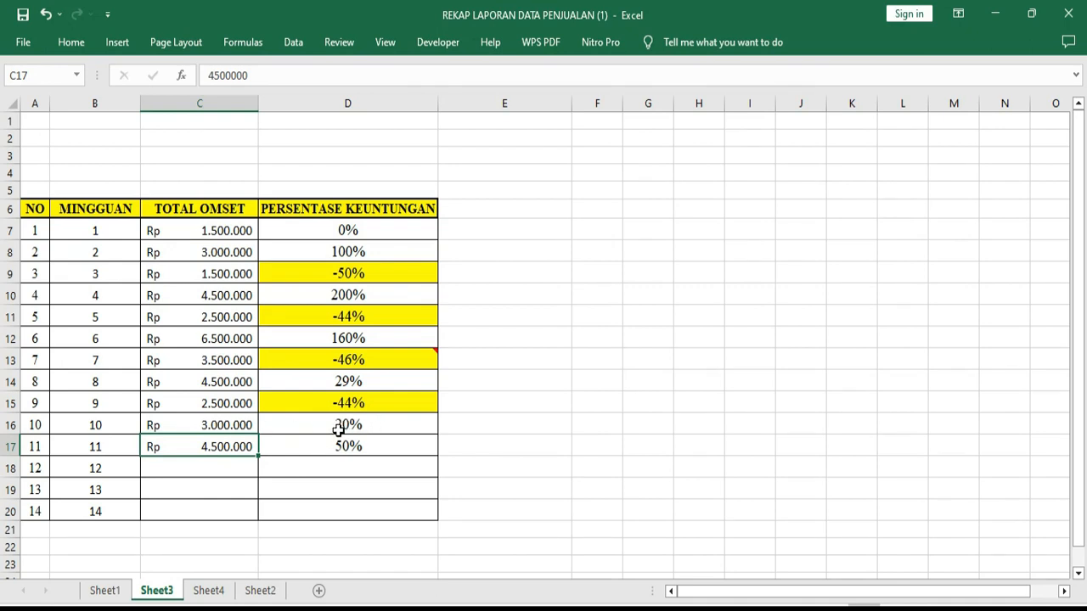
Start a Less Than highlight rule for the PERSENTASE KEUNTUNGAN cells D7:D17 with 0% as the threshold
drag(365, 229, 368, 446)
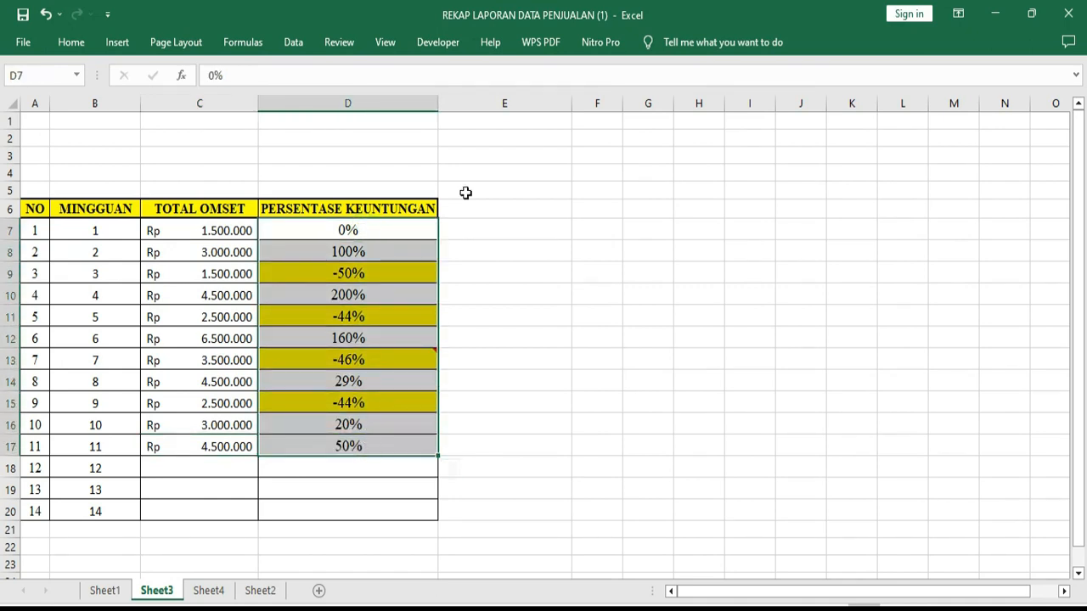
click(73, 44)
click(667, 113)
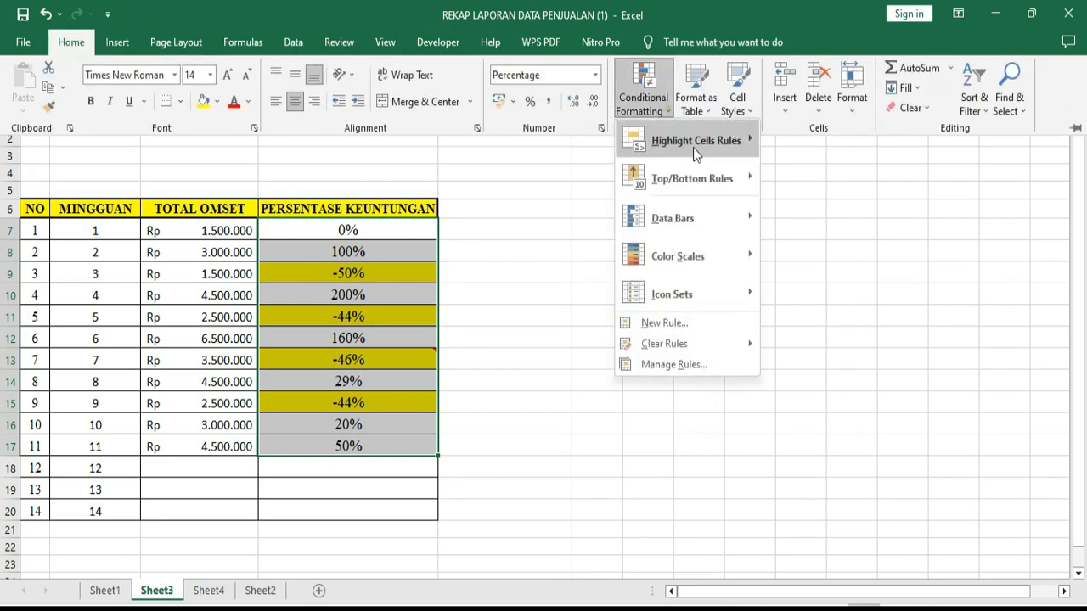
mouse_move(707, 149)
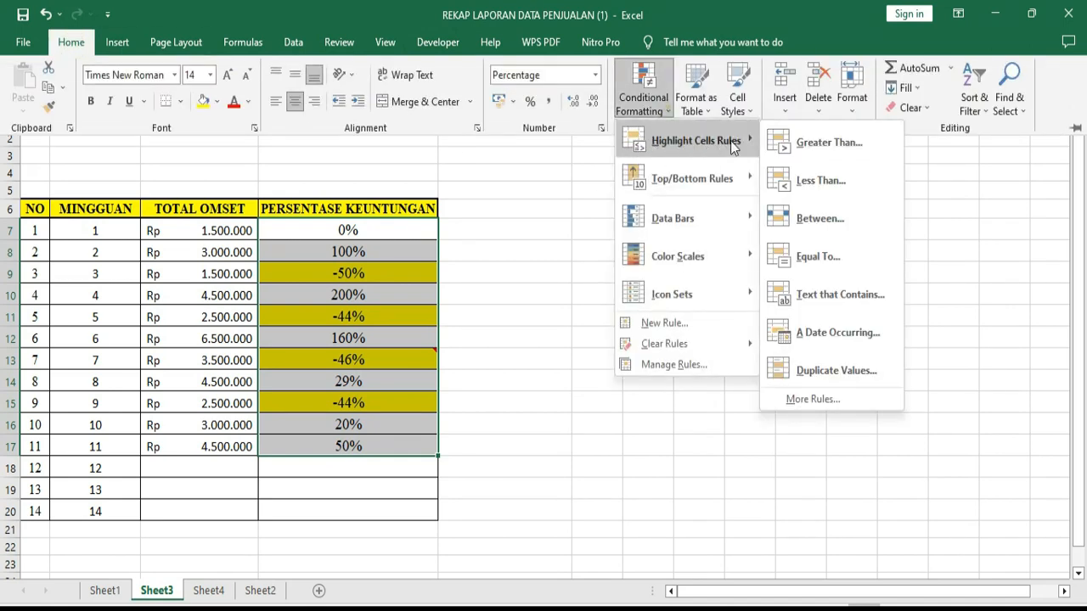
click(807, 183)
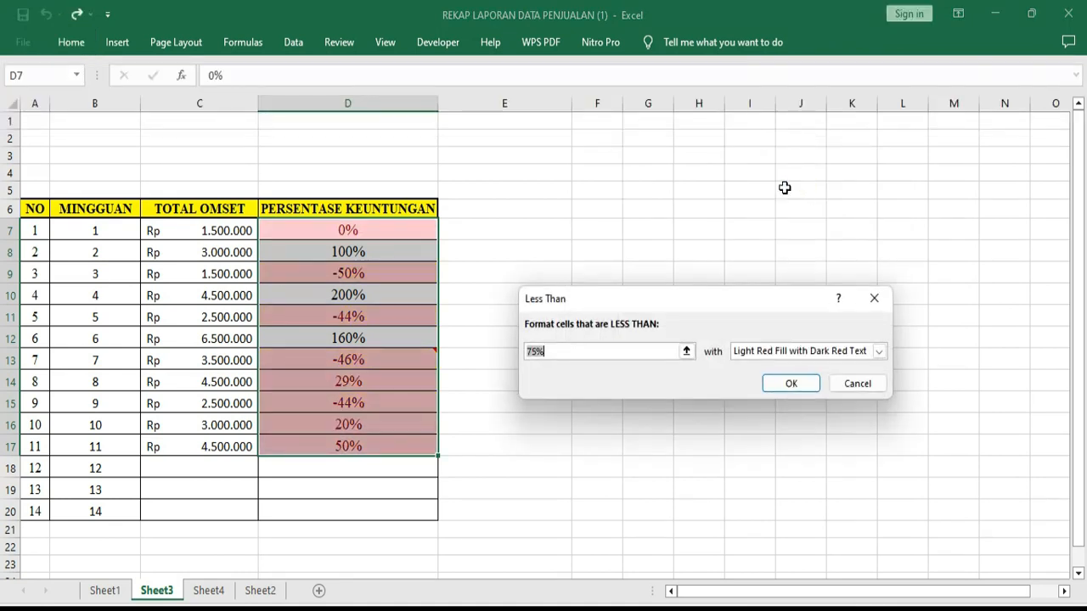
click(538, 353)
drag(537, 351, 526, 358)
text(0)
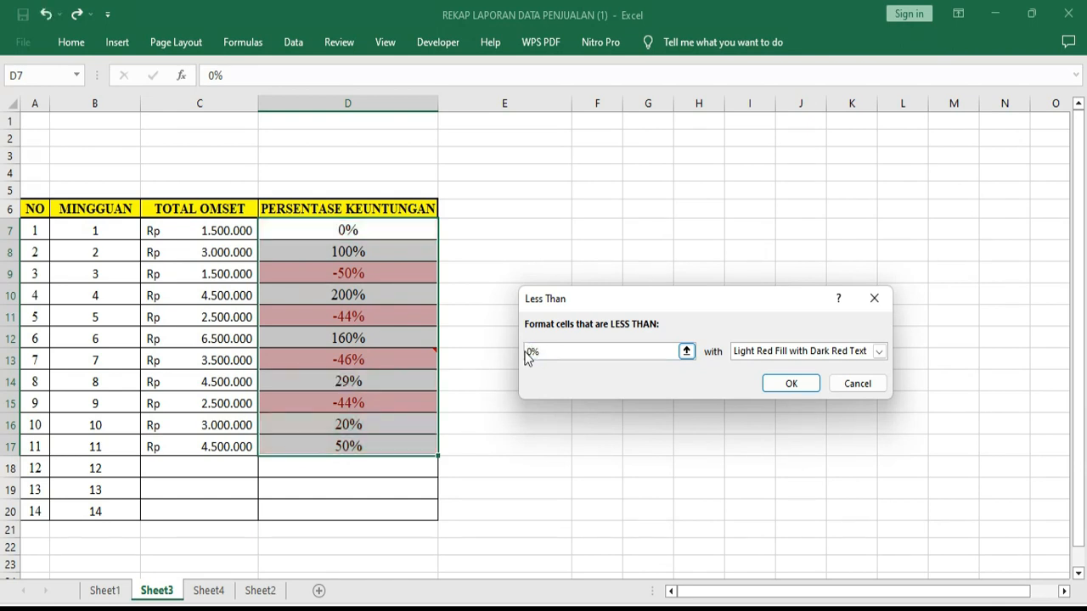
Give the Less Than rule a custom format with a red background fill and apply it
click(888, 357)
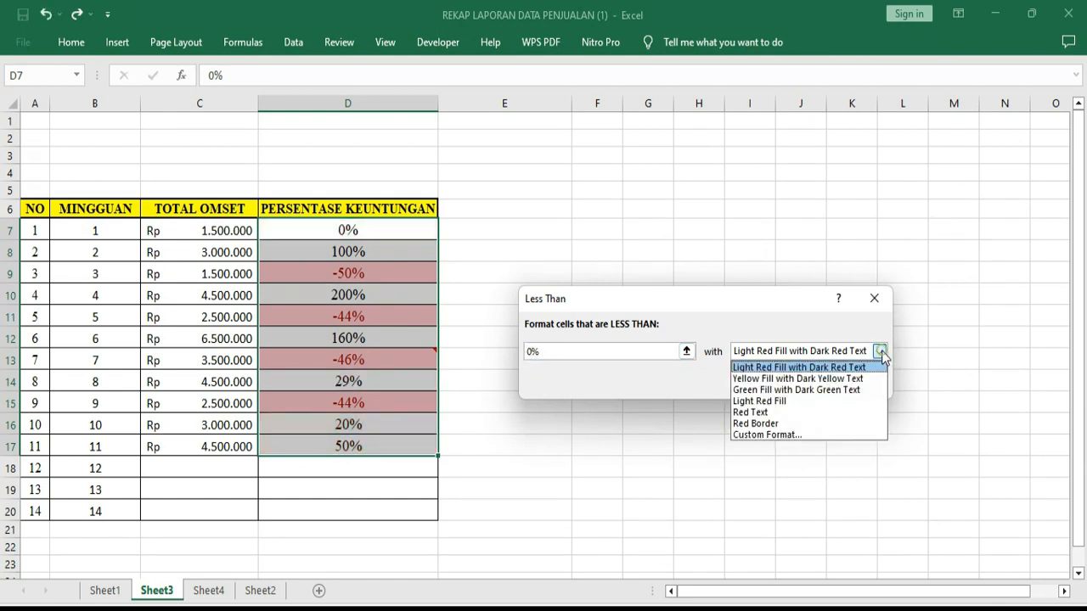
click(768, 436)
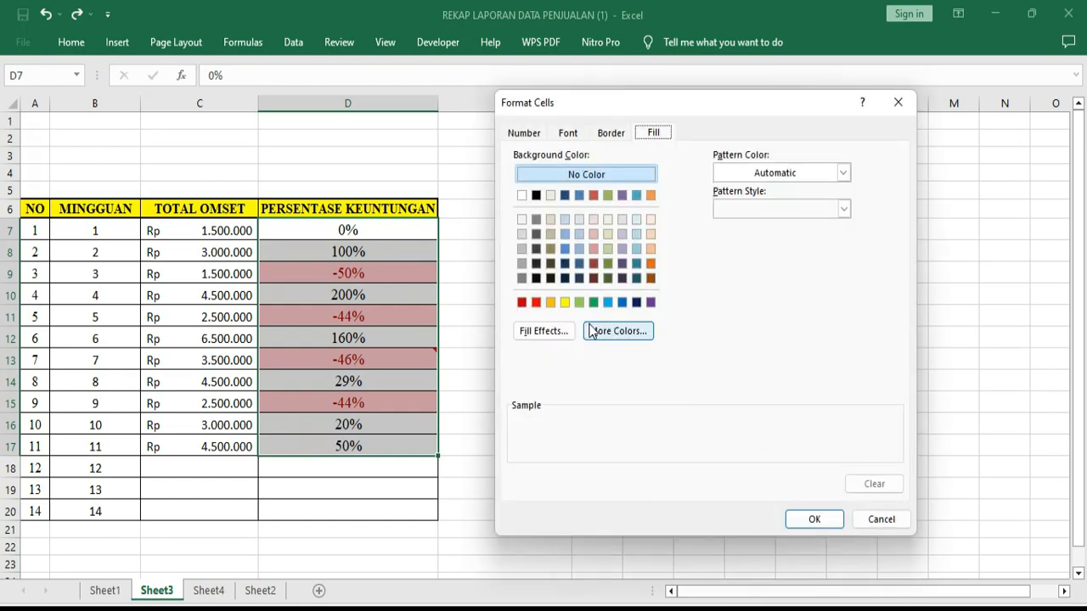
click(536, 302)
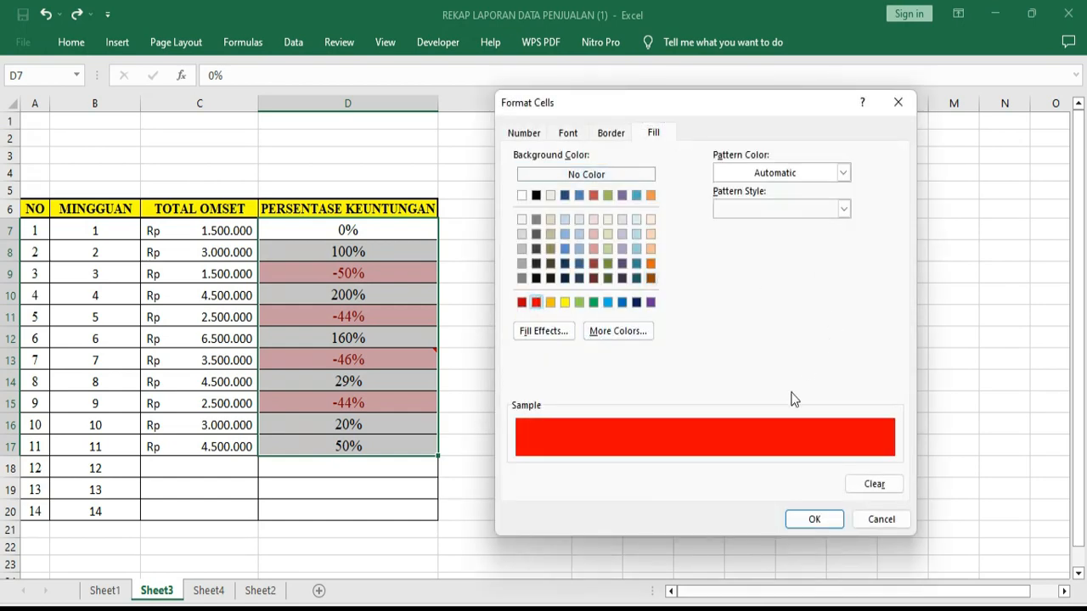
click(811, 519)
click(788, 384)
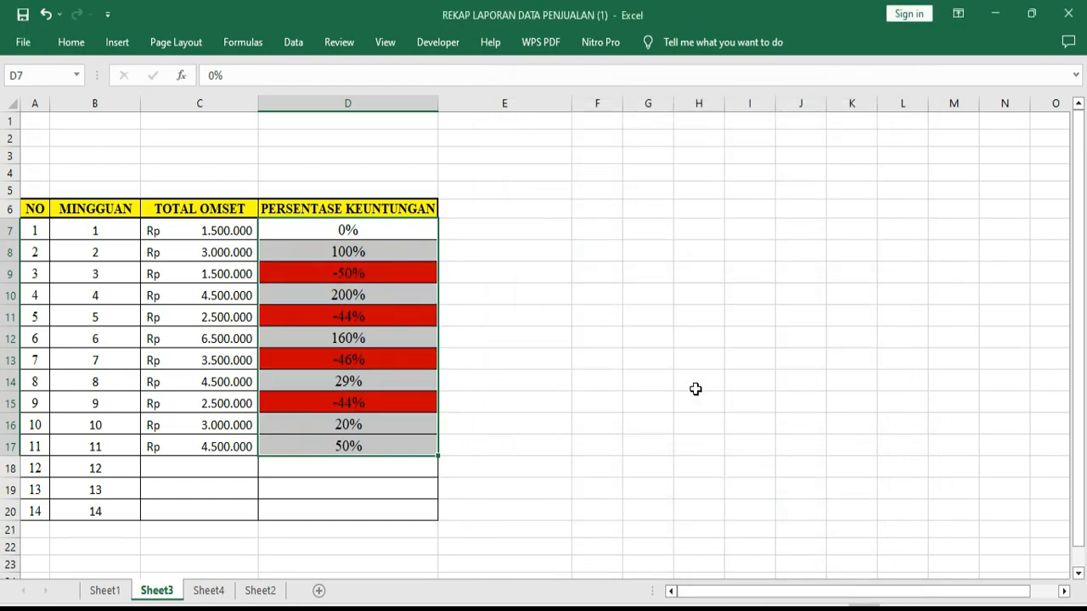
click(577, 398)
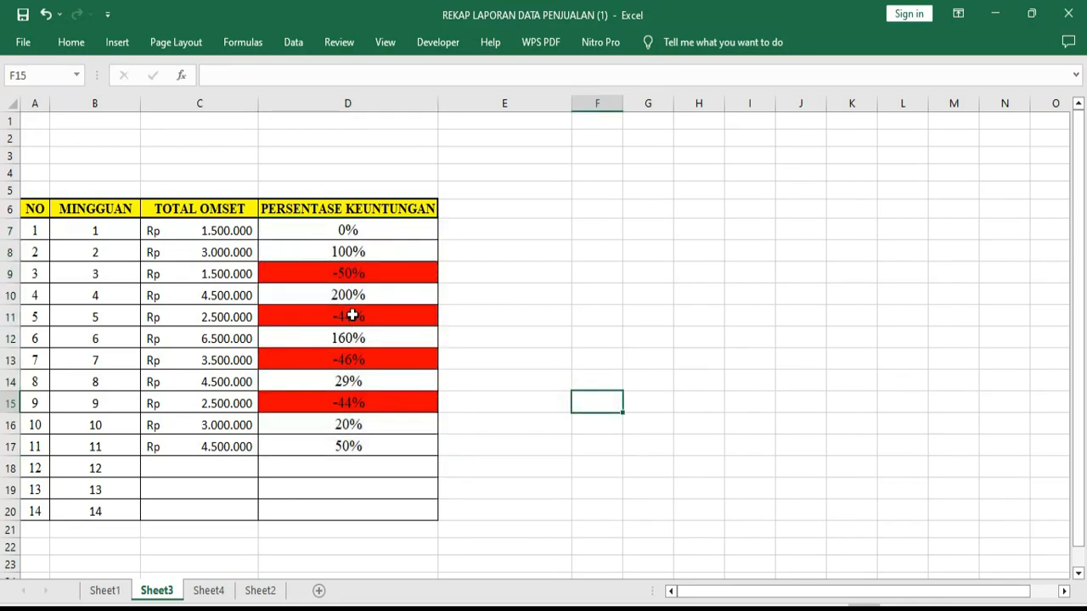
Set the week 3 TOTAL OMSET in cell C9 to 3000000 to test the red highlight rule
double_click(208, 272)
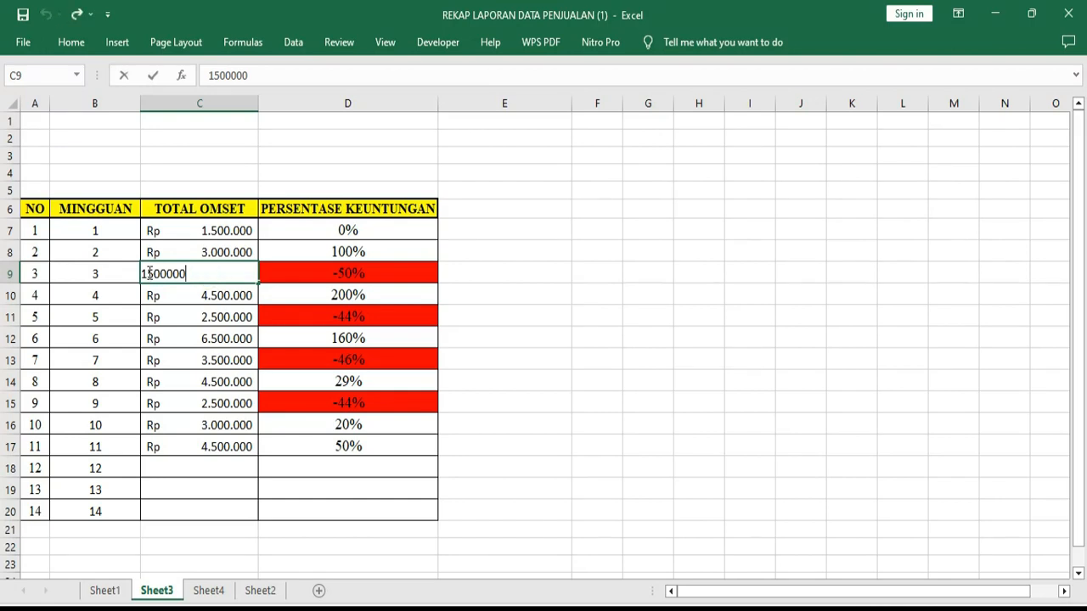
drag(202, 272, 80, 269)
text(3)
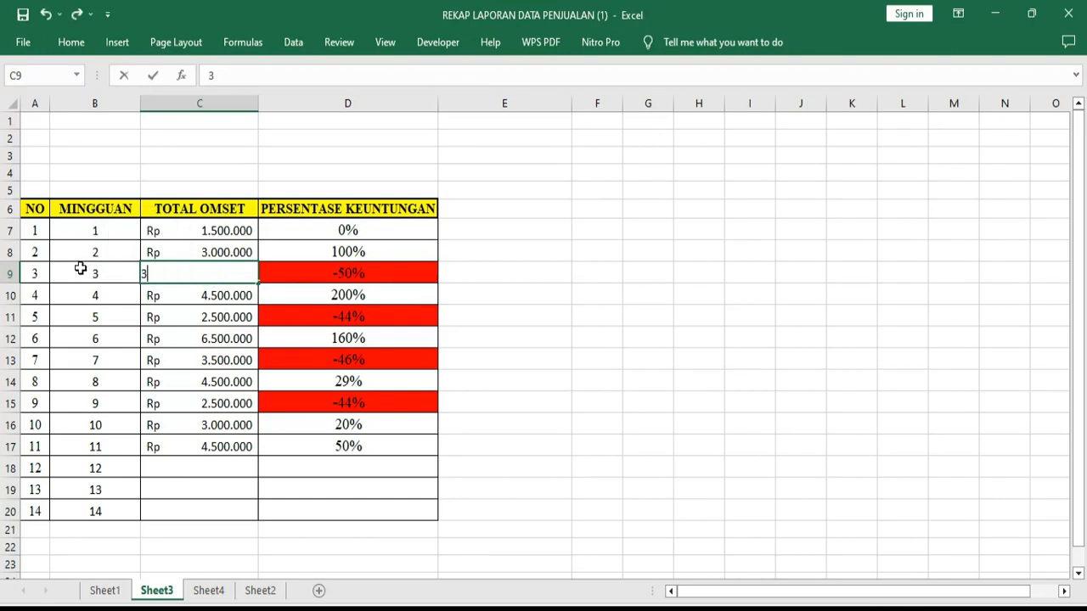
text(.000.000)
key(Return)
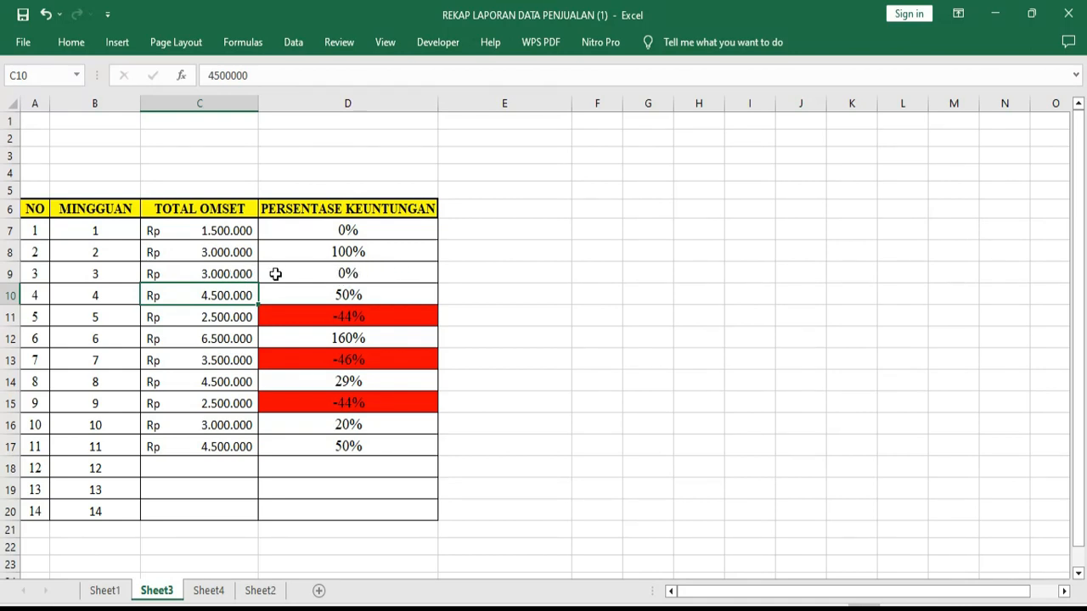
Set the week 3 TOTAL OMSET in cell C9 to 2900000 to test a small decrease
click(232, 274)
double_click(232, 273)
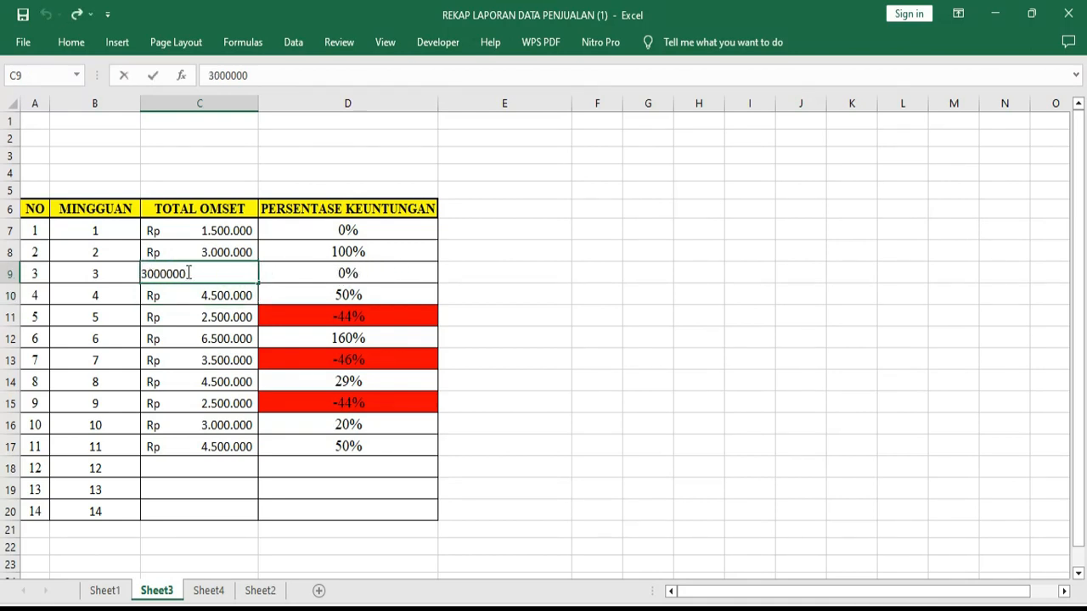
drag(190, 273, 99, 270)
text(29)
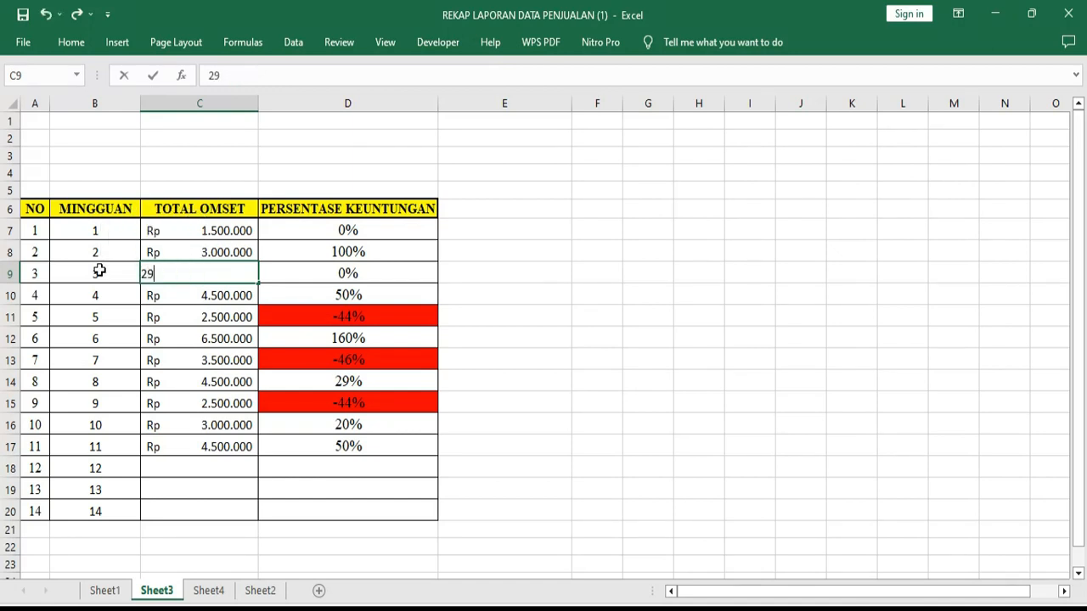
text(00000)
key(Return)
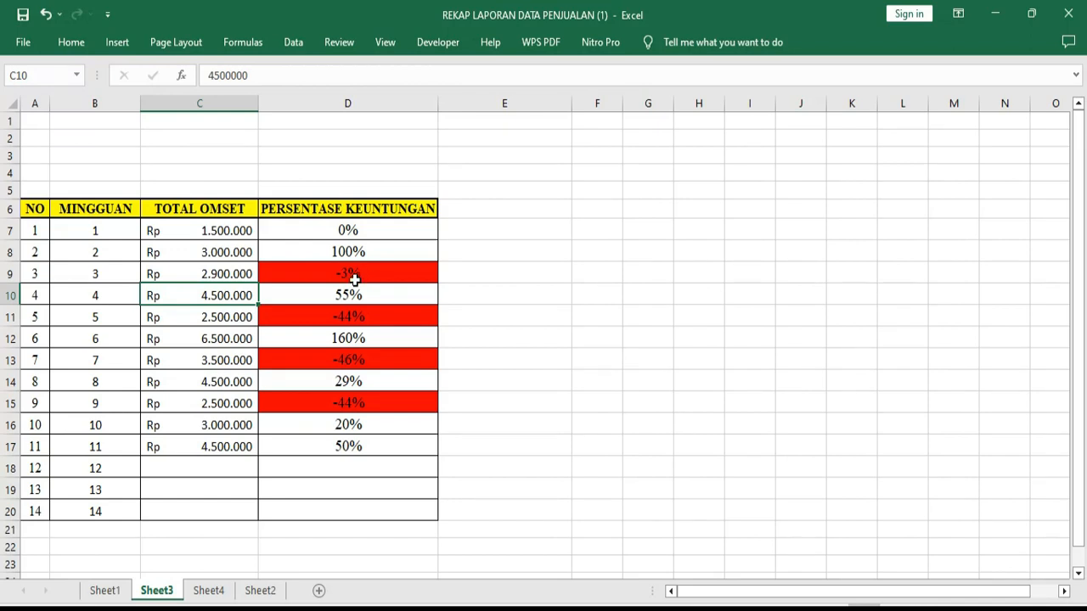
Set the week 3 TOTAL OMSET in cell C9 back to 3000000
double_click(238, 274)
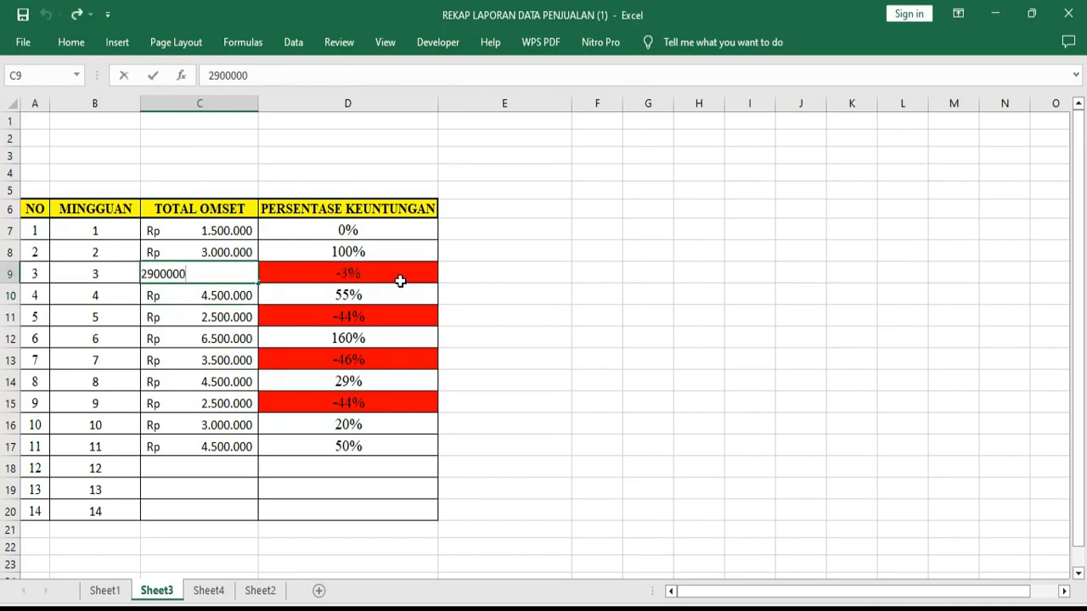
double_click(155, 271)
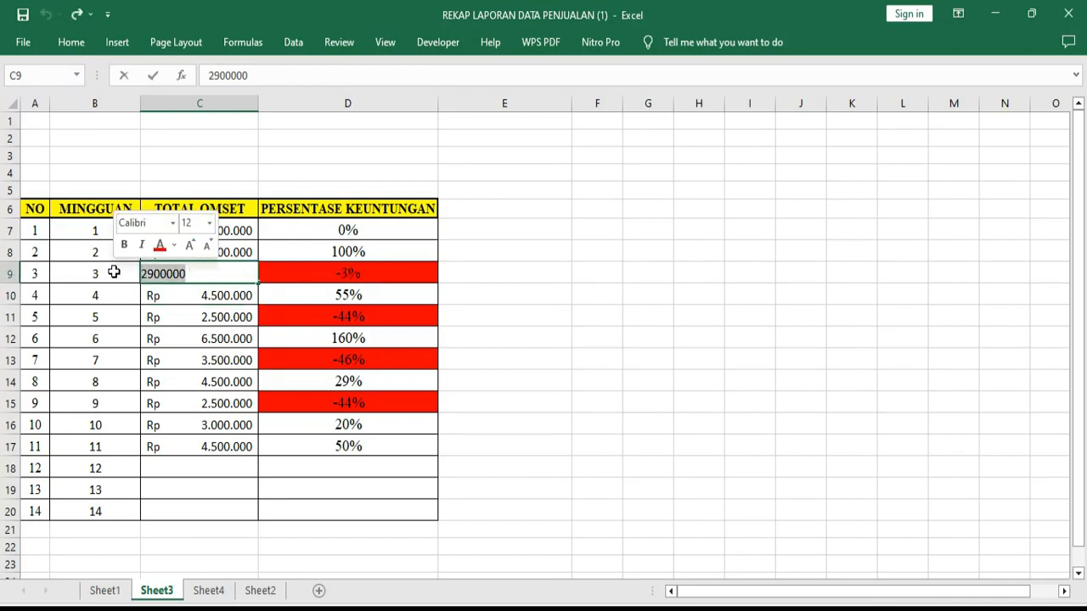
text(30000)
key(Return)
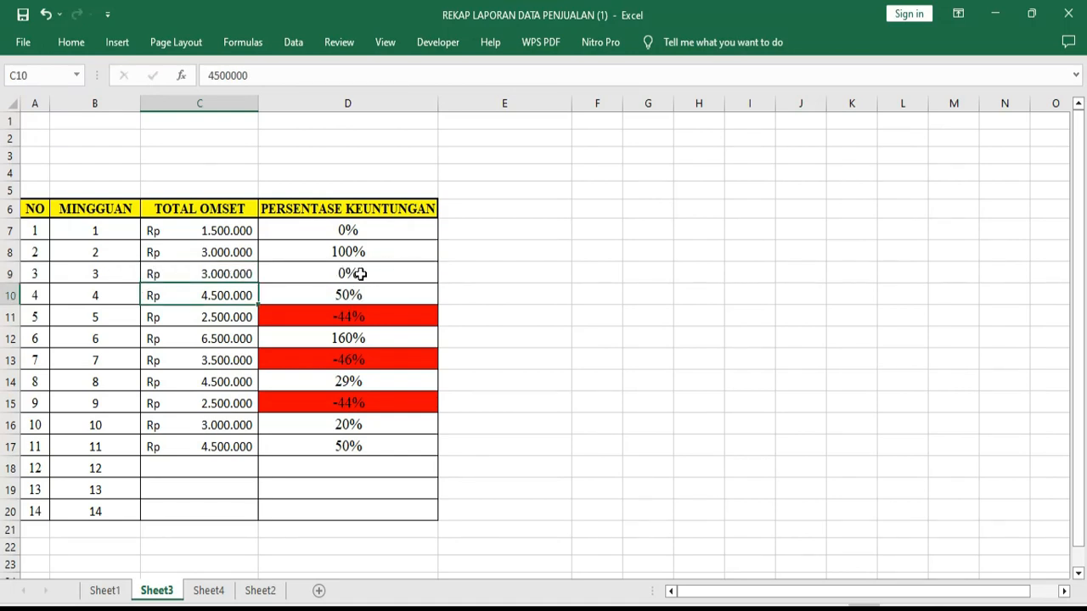
Set the week 3 TOTAL OMSET in cell C9 to 4000000 and check the percentage formula in D9
double_click(228, 273)
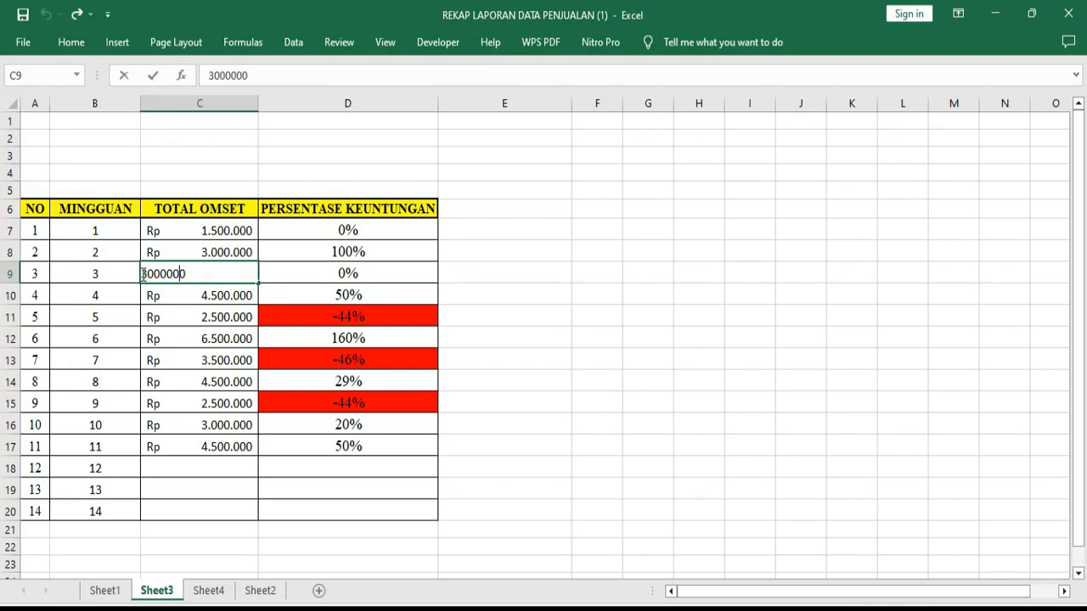
double_click(195, 273)
text(400000)
key(Return)
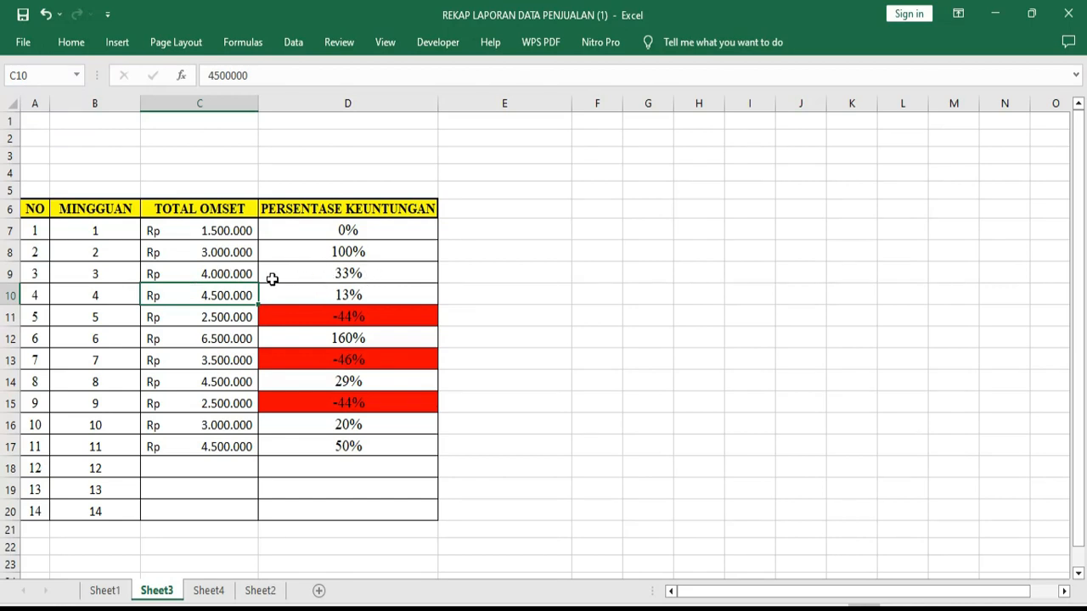
click(244, 275)
click(344, 272)
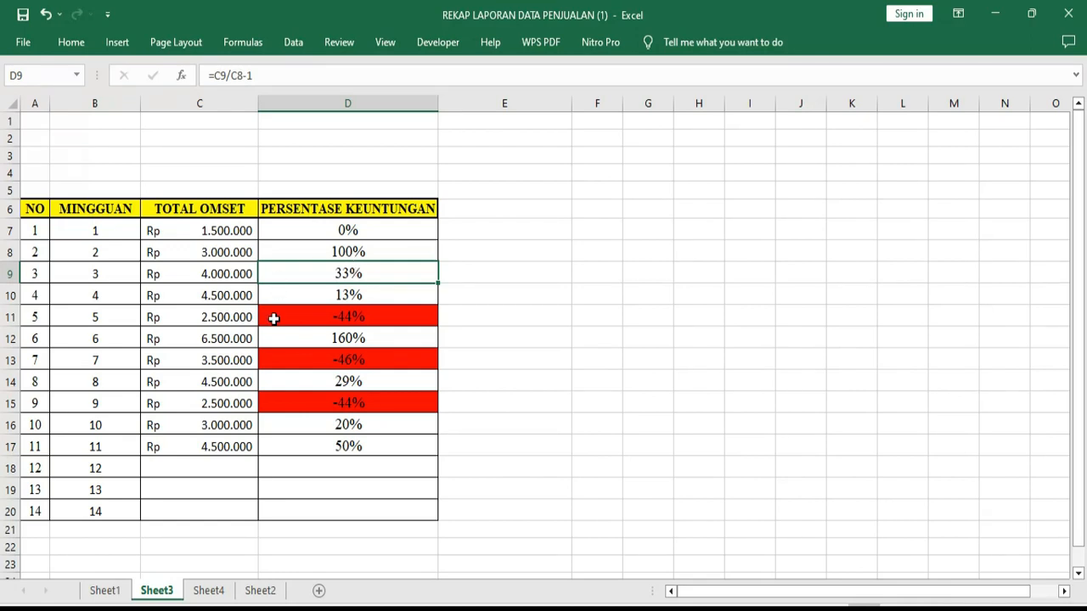
Switch to Sheet4 and clear the TOTAL SISWA formula from cell B10
click(211, 592)
click(325, 367)
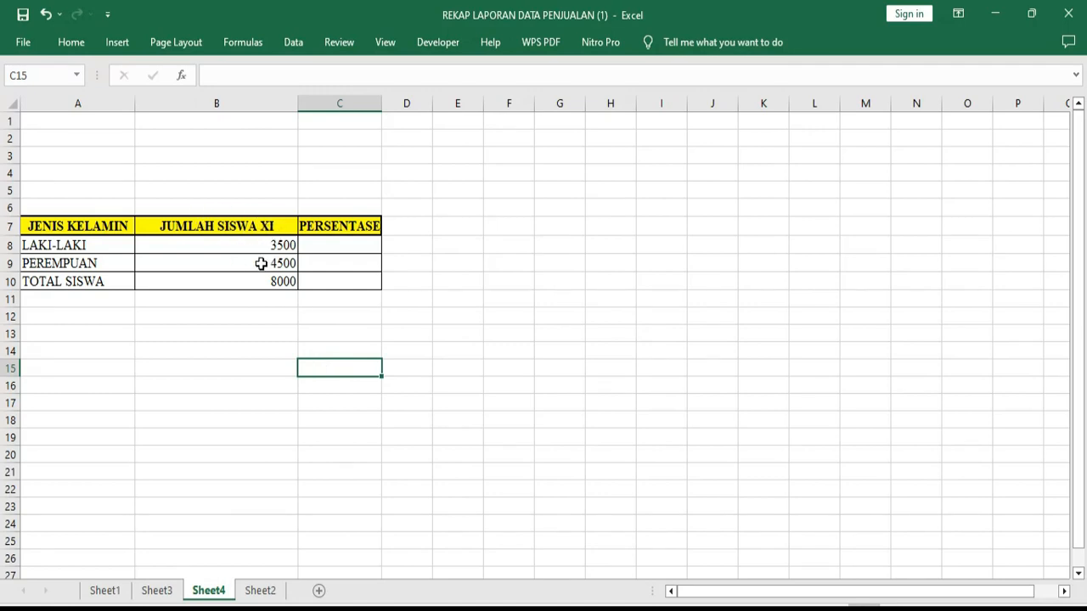
click(362, 245)
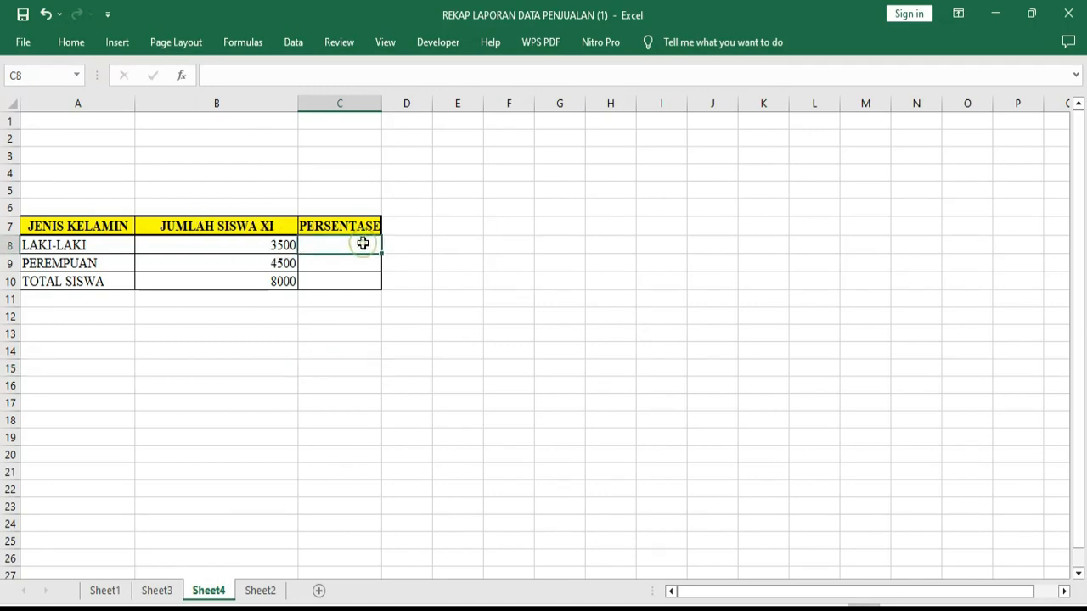
click(78, 247)
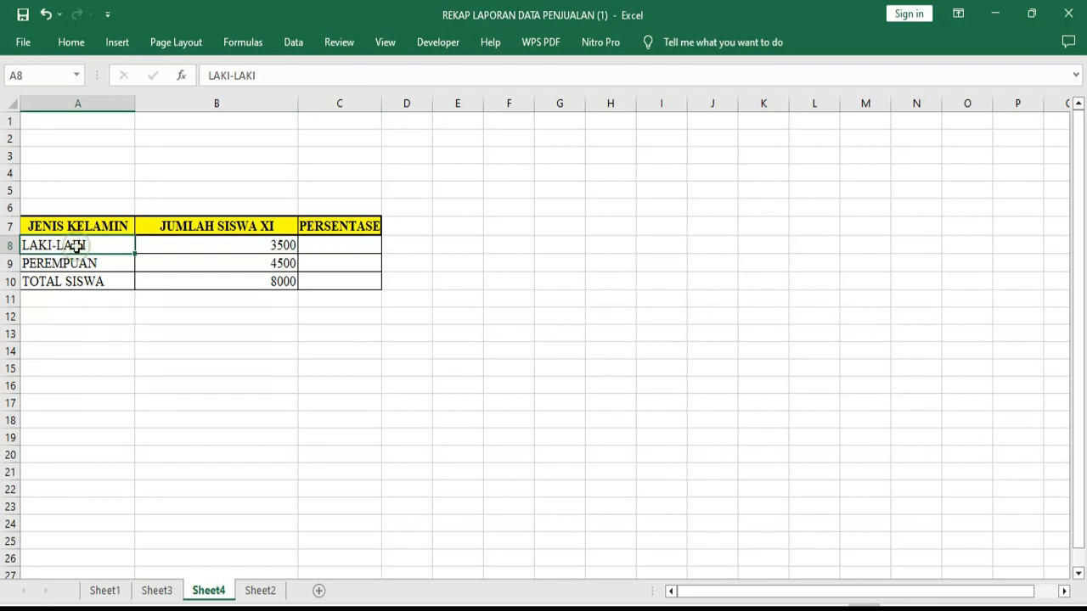
click(360, 268)
click(284, 282)
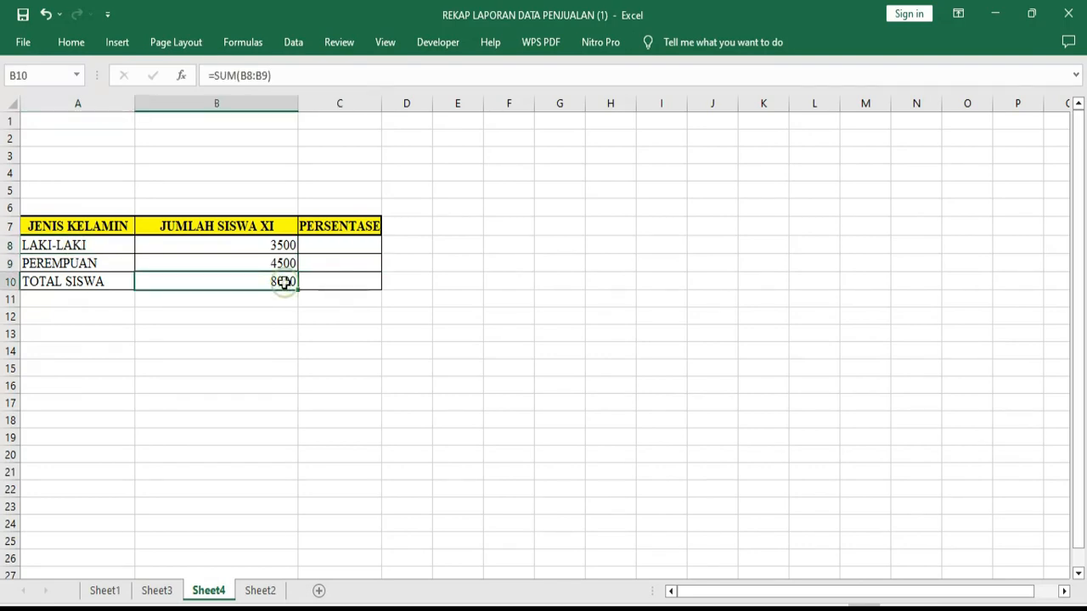
key(Delete)
click(342, 385)
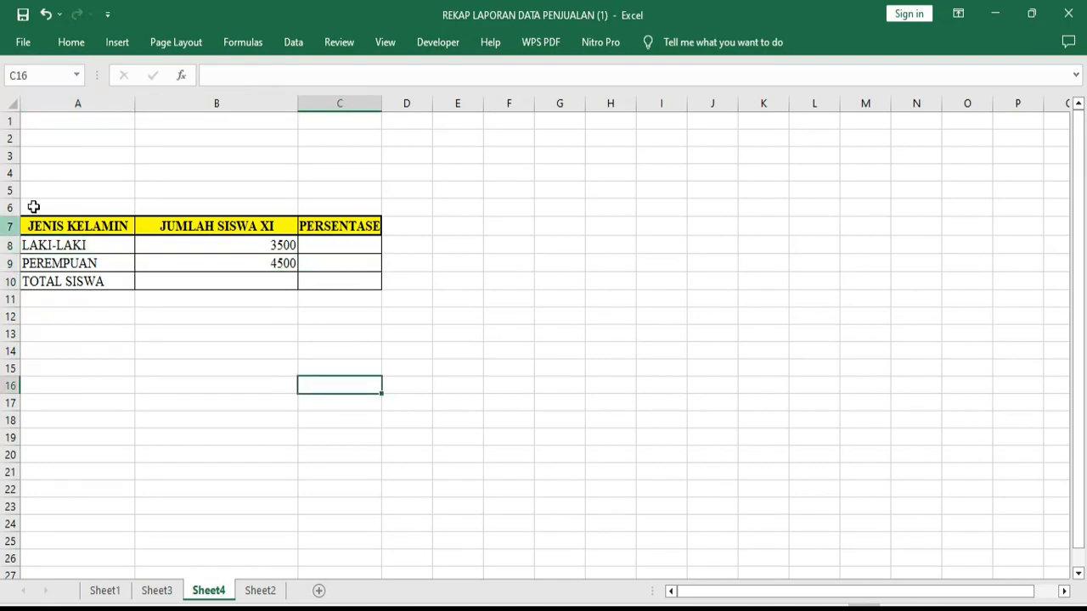
click(66, 247)
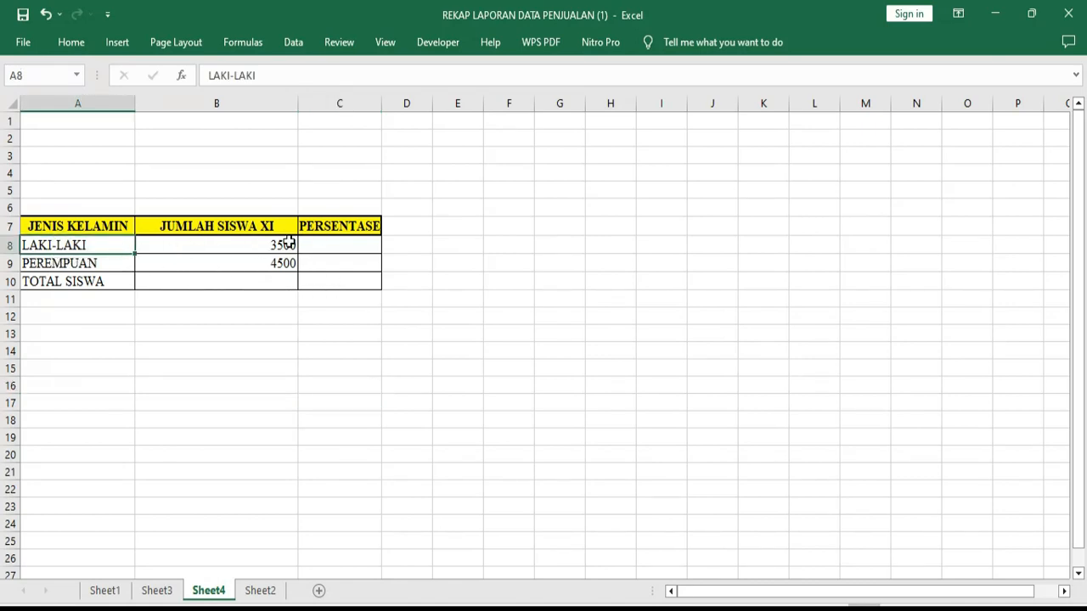
click(339, 244)
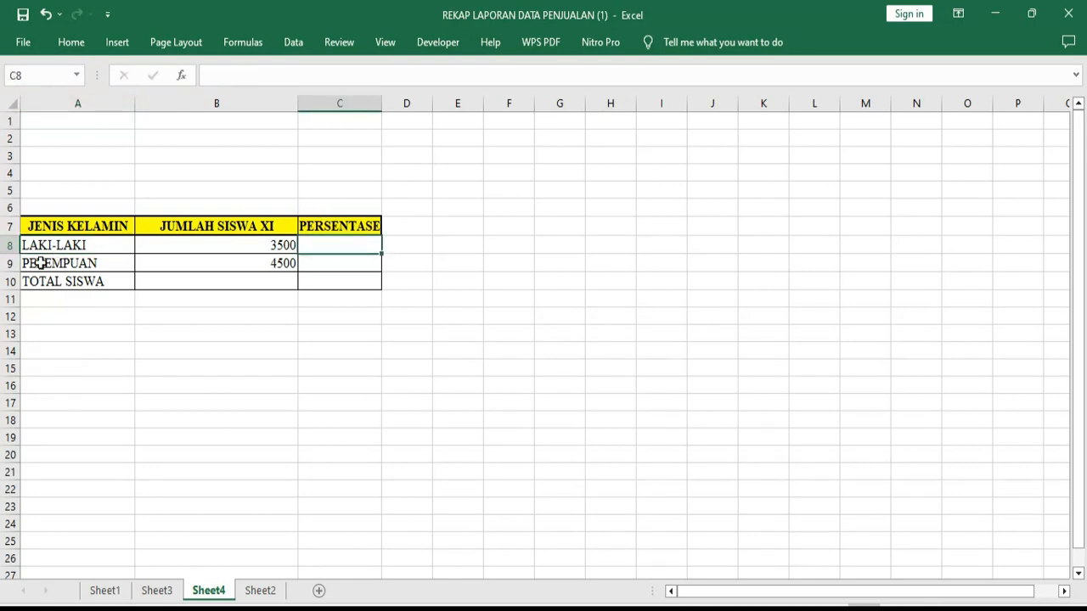
click(325, 261)
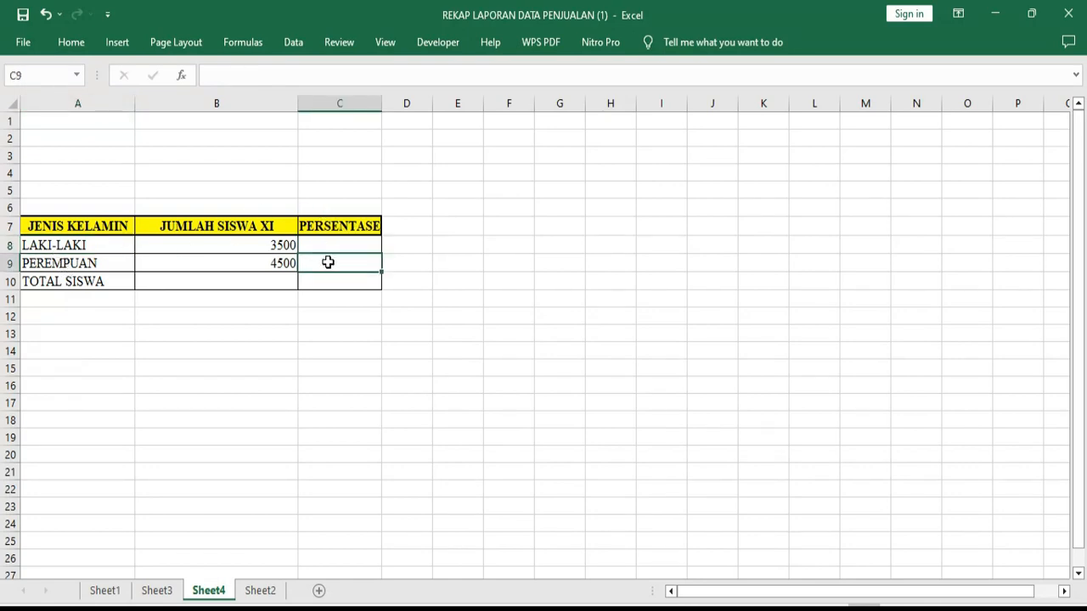
click(87, 263)
click(242, 284)
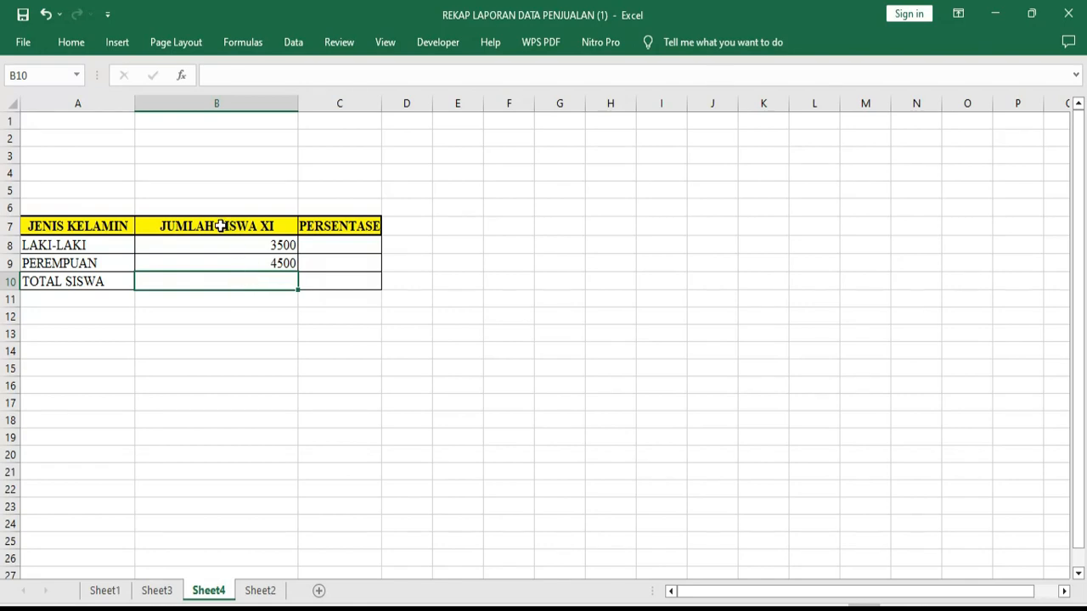
click(278, 242)
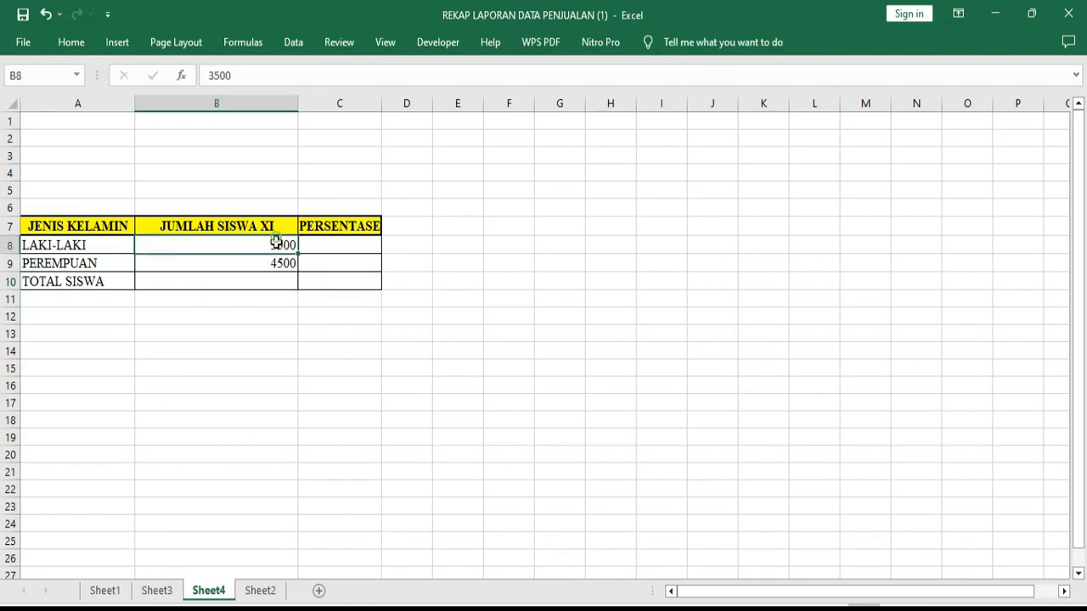
Enter =SUM(B8:B9) in cell B10 to total the male and female students in the TOTAL SISWA row
click(255, 283)
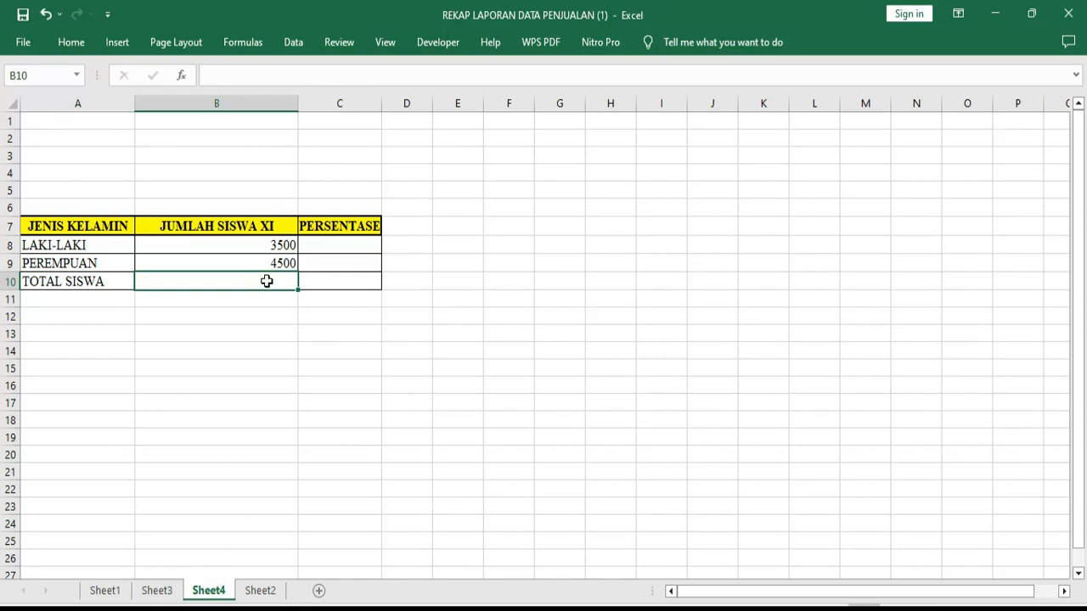
text(=sum)
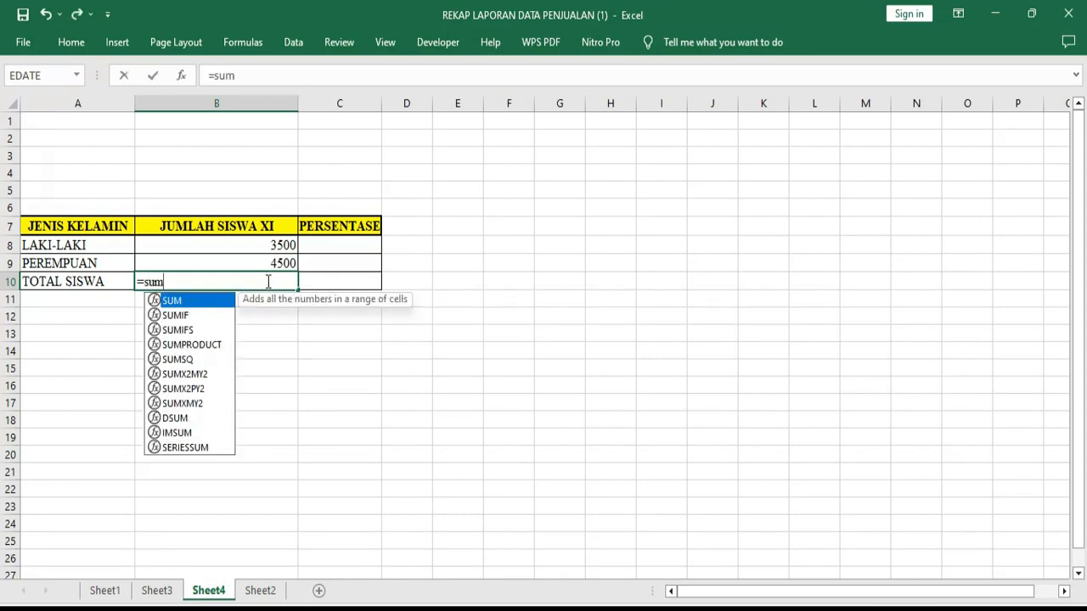
text(()
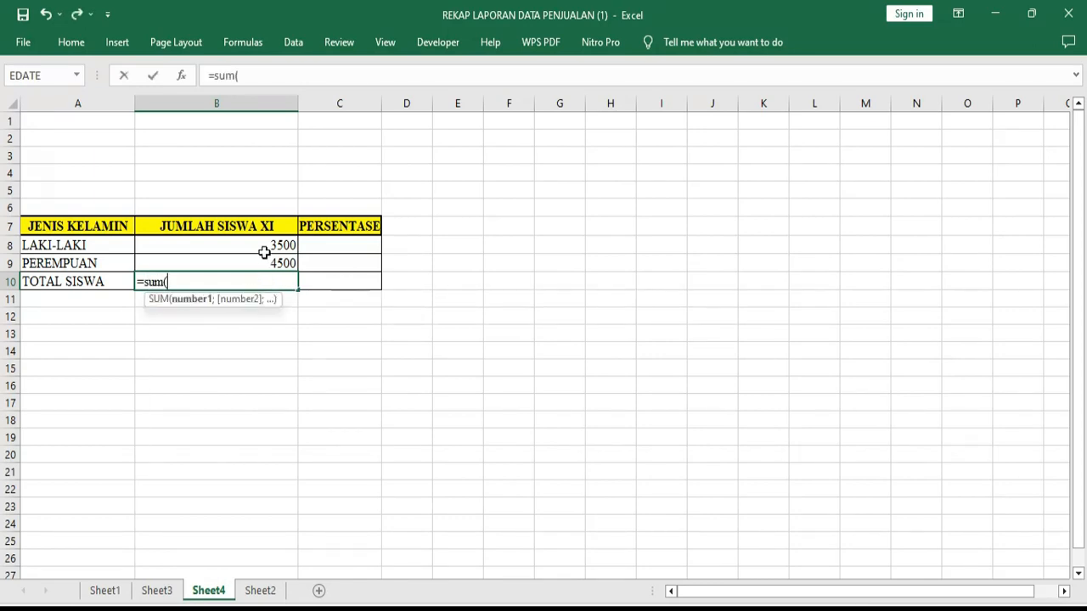
drag(268, 249, 275, 261)
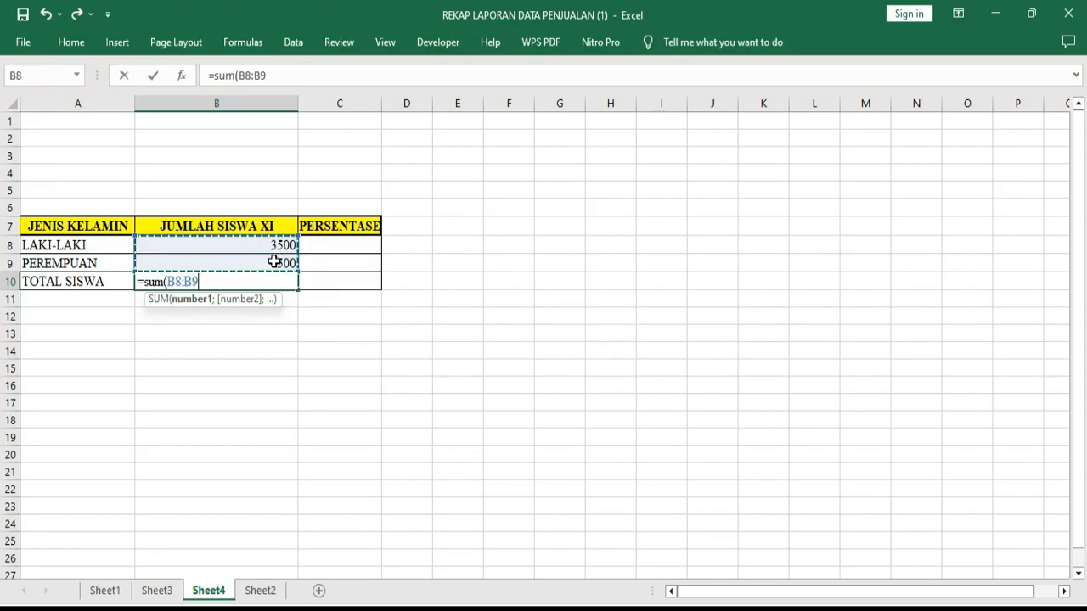
text())
key(Return)
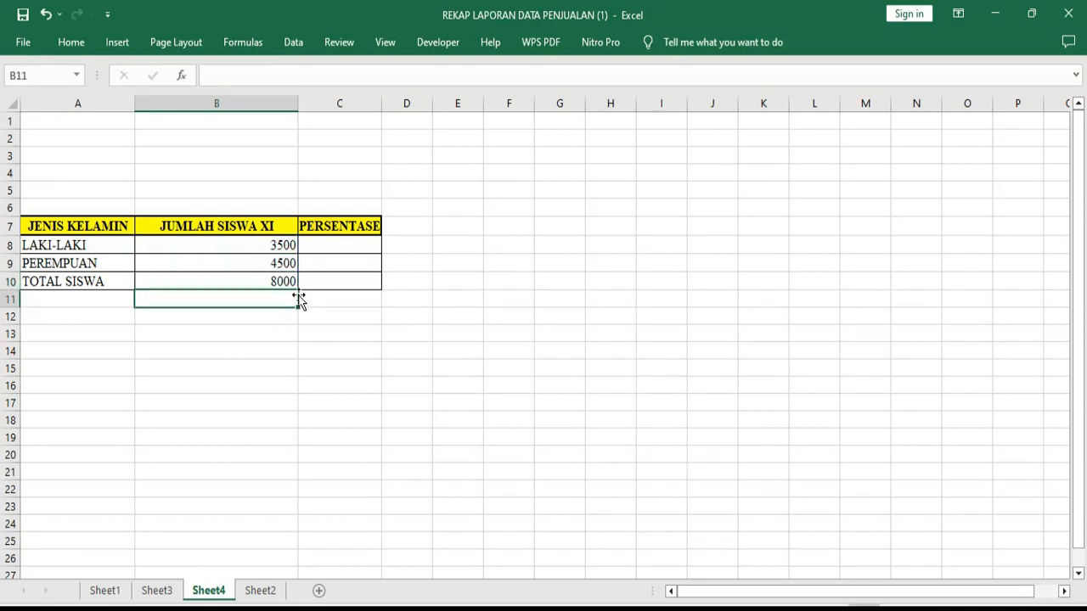
click(283, 285)
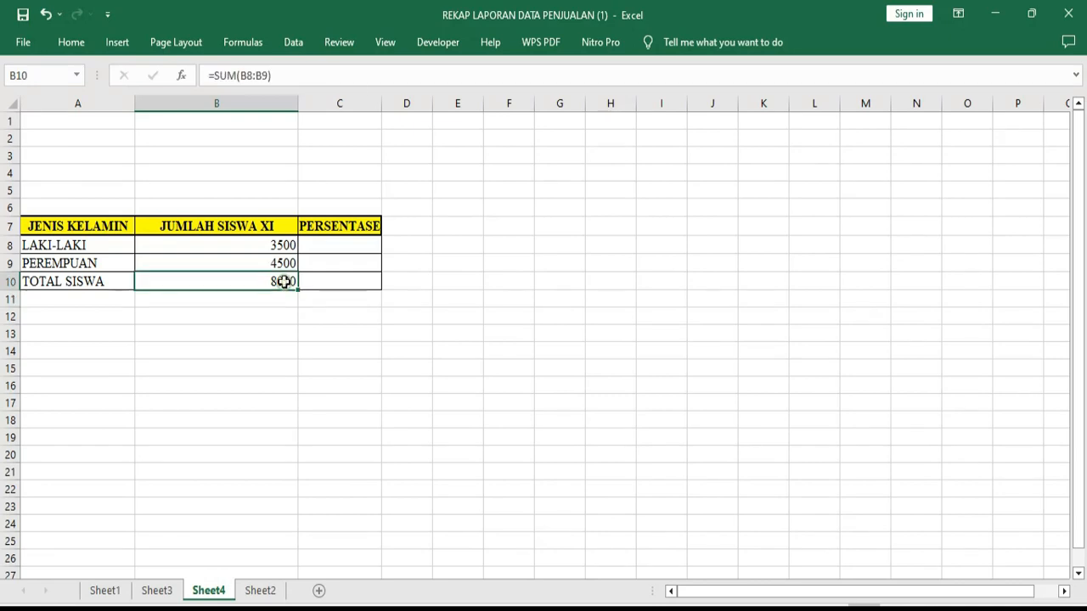
Widen the PERSENTASE column C slightly
drag(380, 103, 386, 104)
click(321, 246)
click(282, 283)
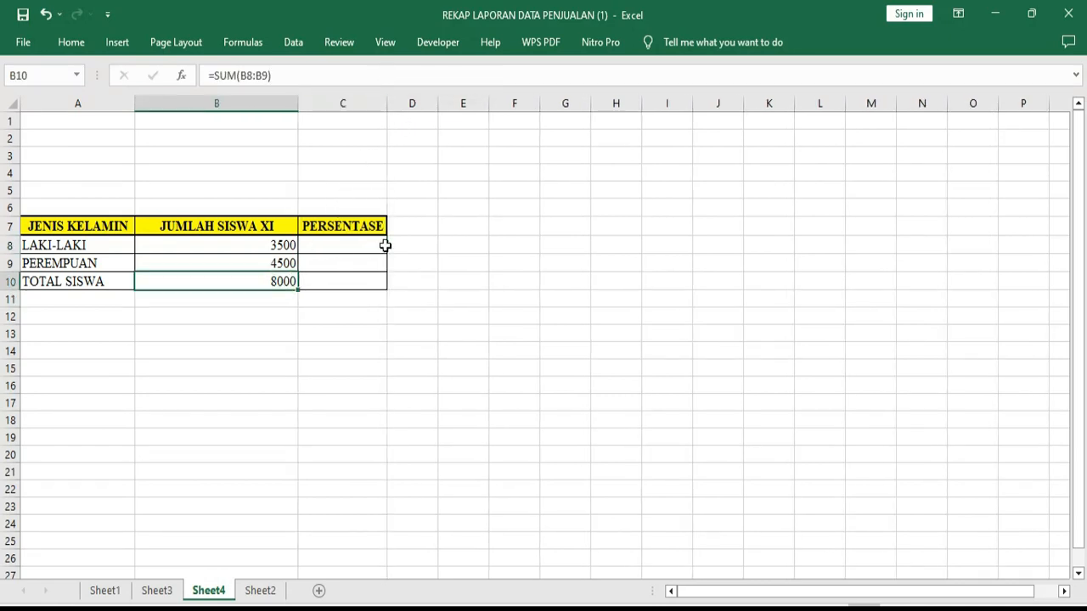
Calculate the LAKI-LAKI percentage in cell C8 with =B8/B10 and copy the formula down to C9
click(349, 242)
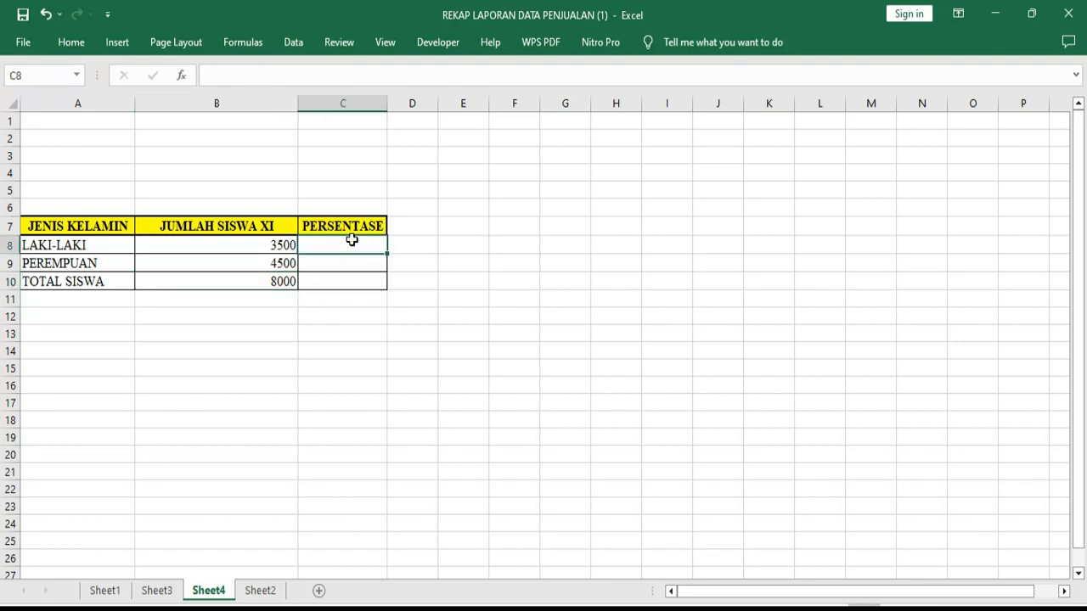
drag(352, 243, 354, 261)
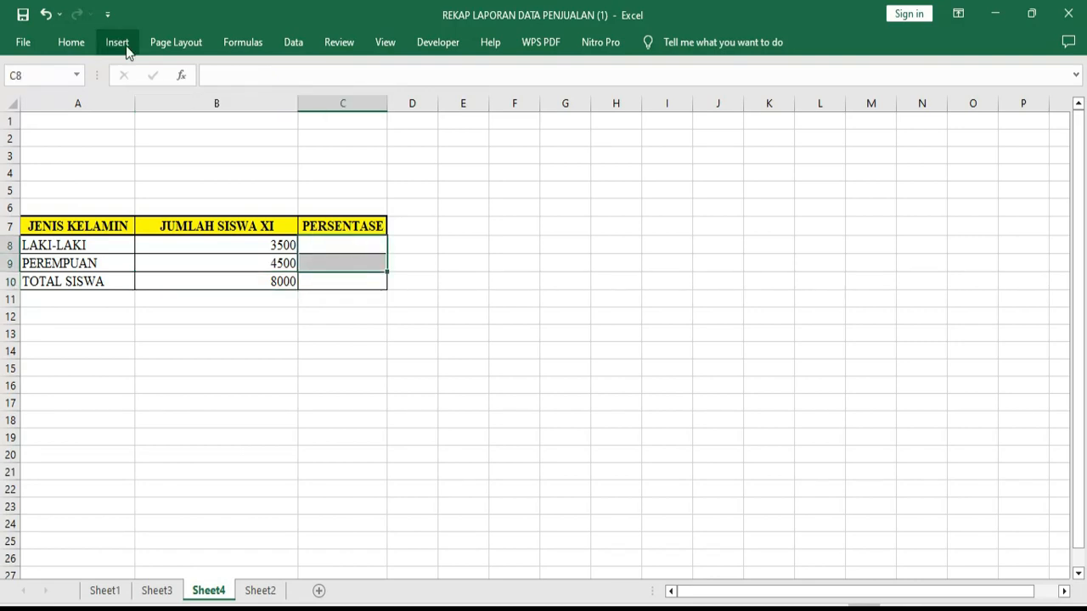
click(73, 43)
click(468, 238)
double_click(351, 245)
text(=)
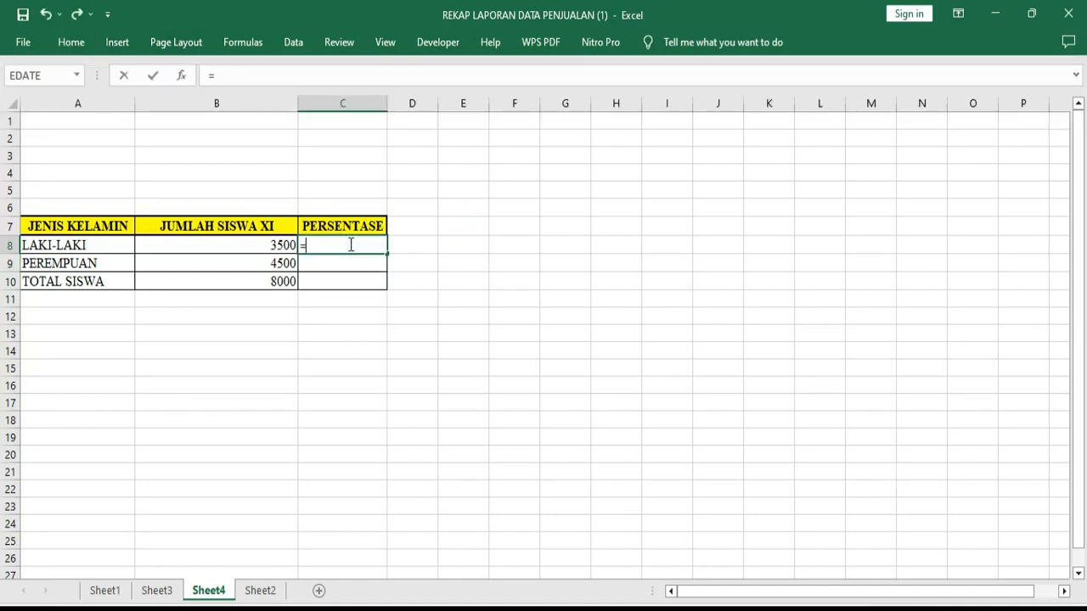
click(285, 244)
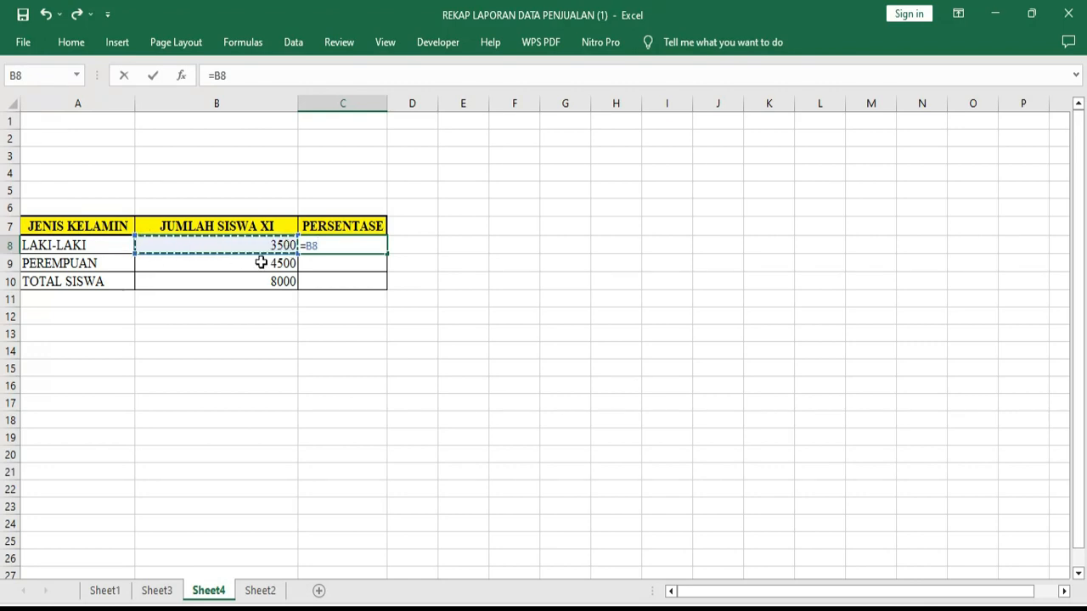
text(/)
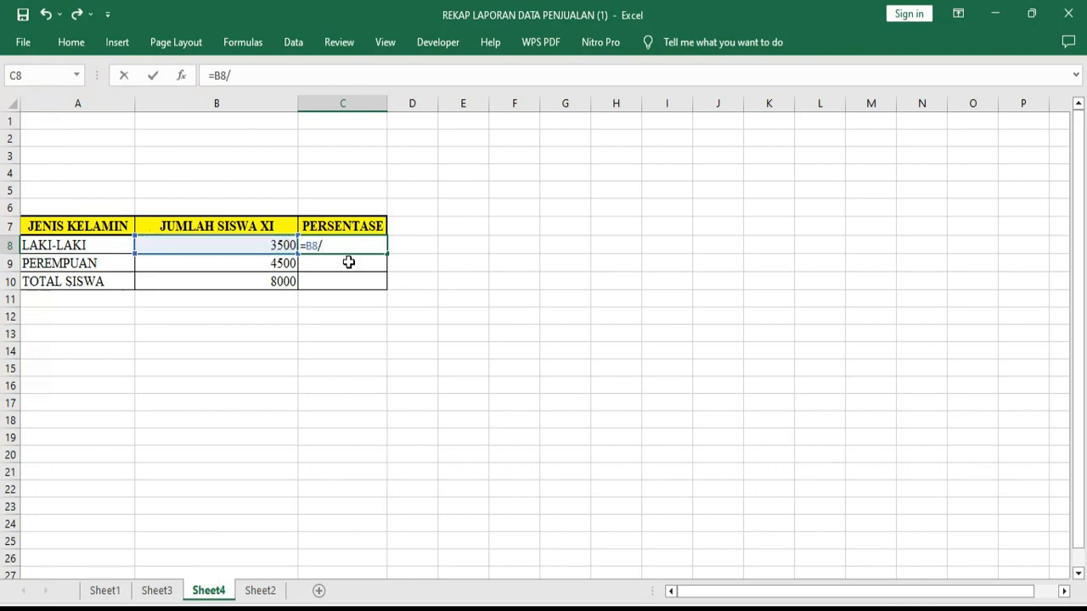
click(291, 282)
key(Return)
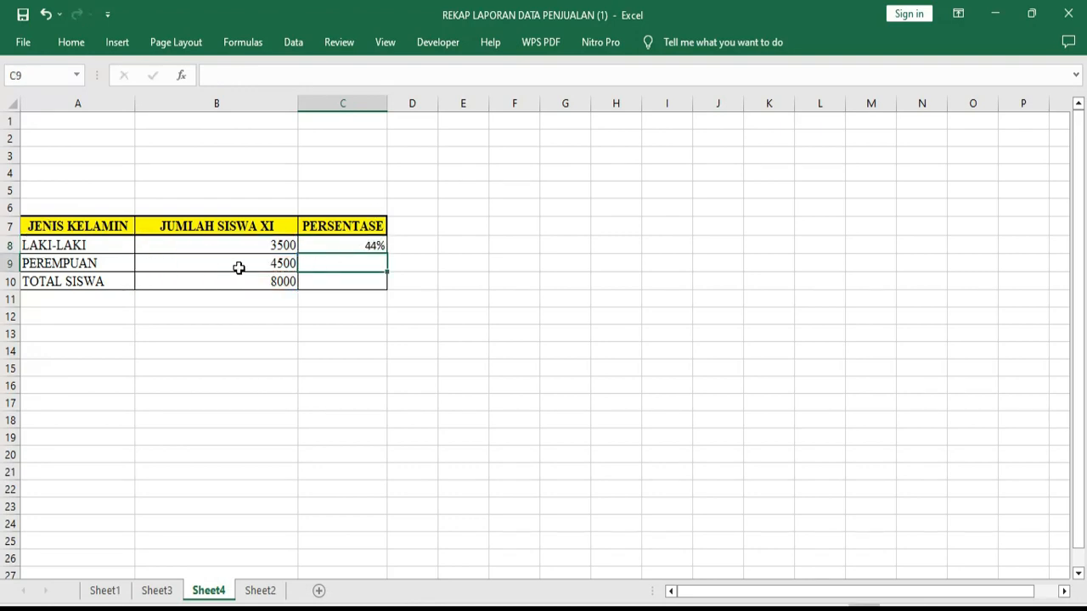
click(377, 245)
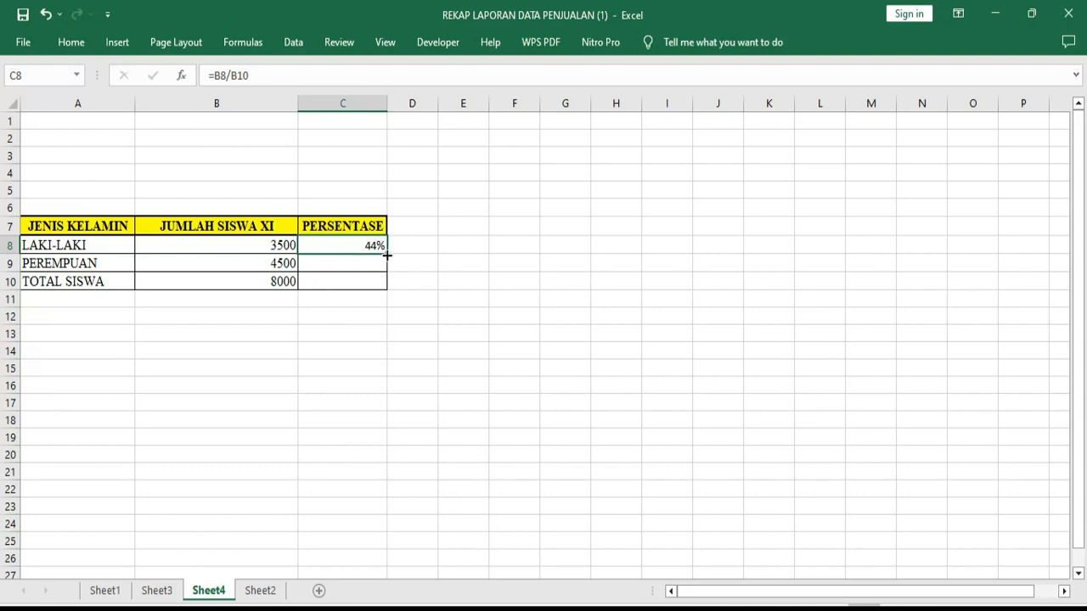
drag(387, 254, 386, 271)
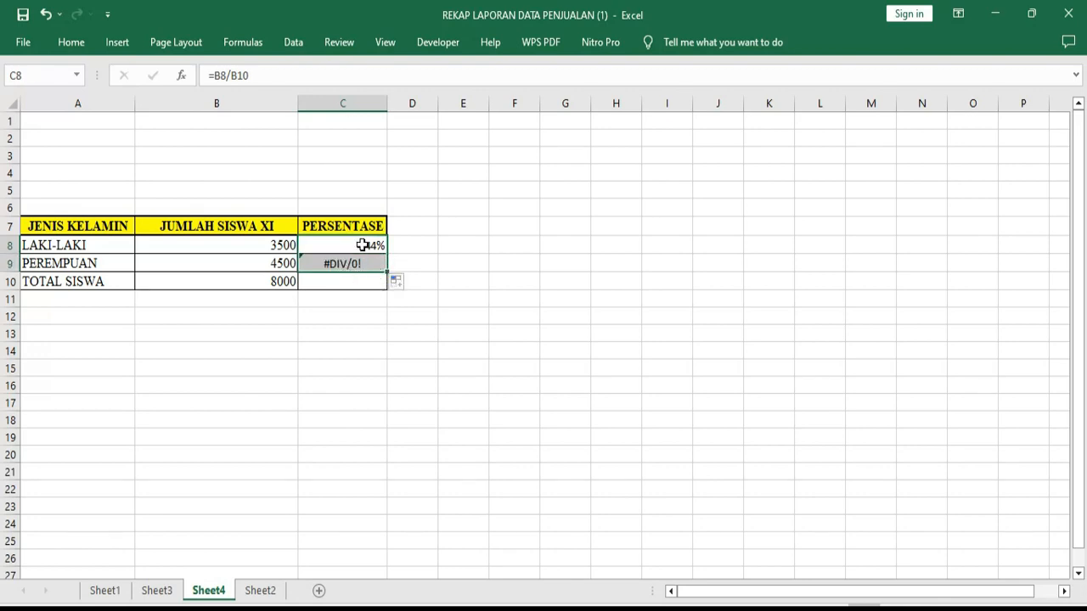
Make the total reference in C8 absolute as =B8/$B$10 and fill the formula down to the PEREMPUAN row in C9
double_click(363, 245)
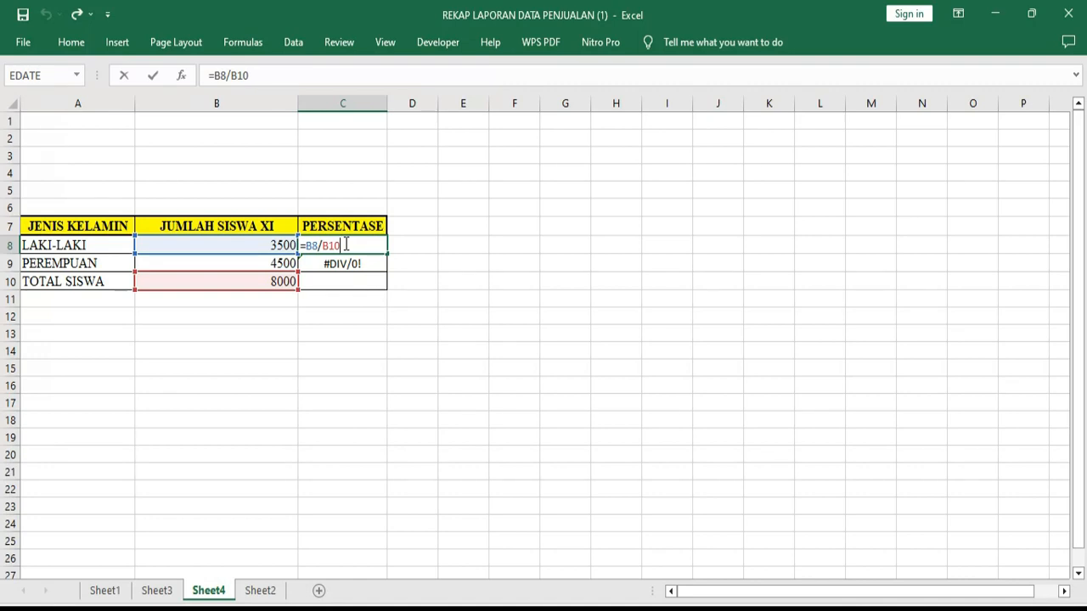
key(F4)
key(Return)
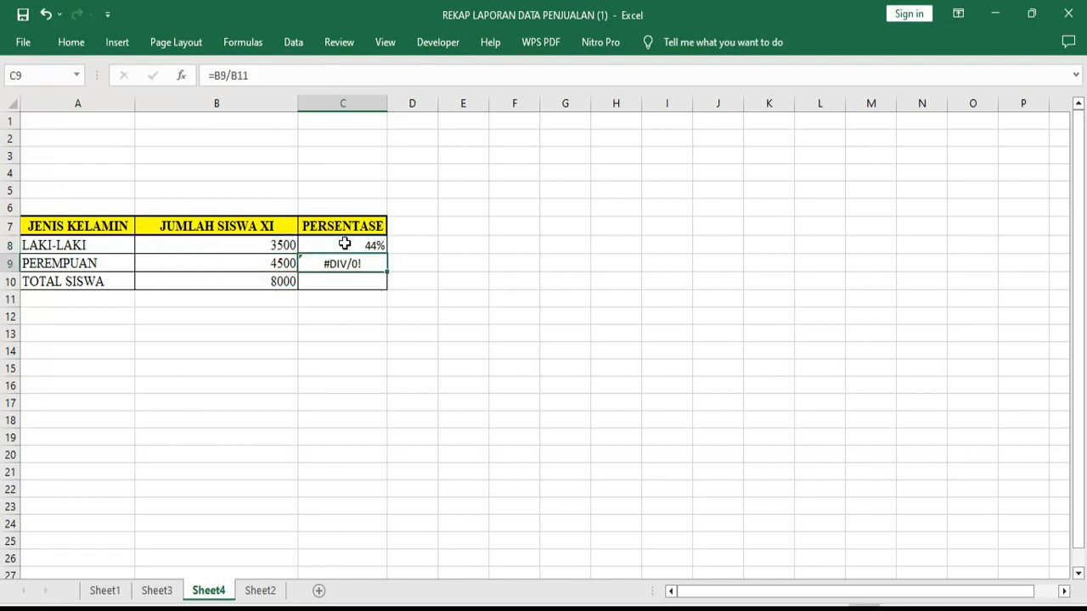
click(348, 246)
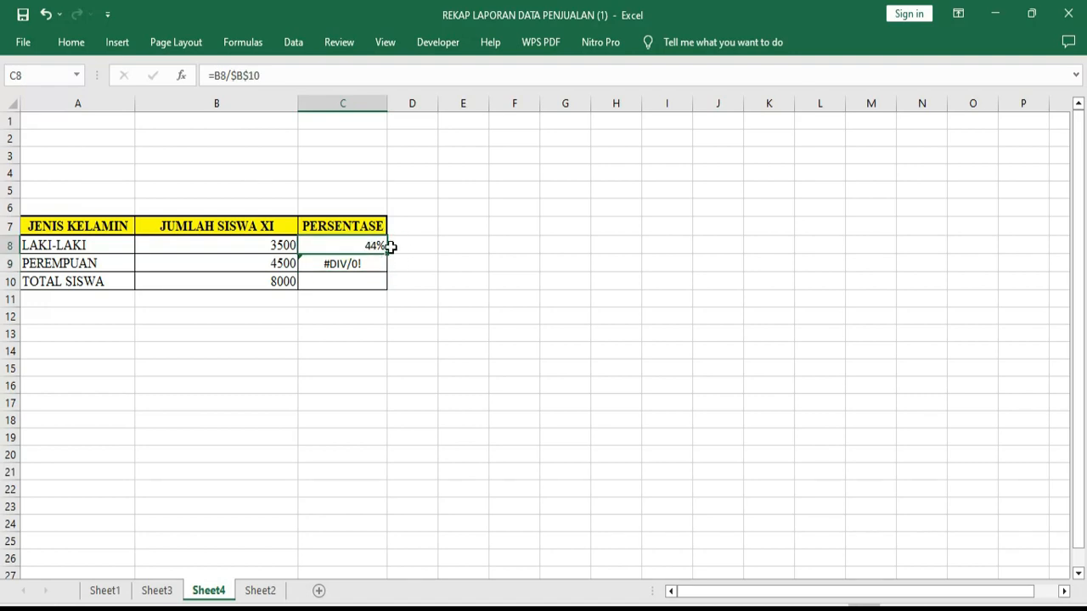
drag(388, 252, 388, 263)
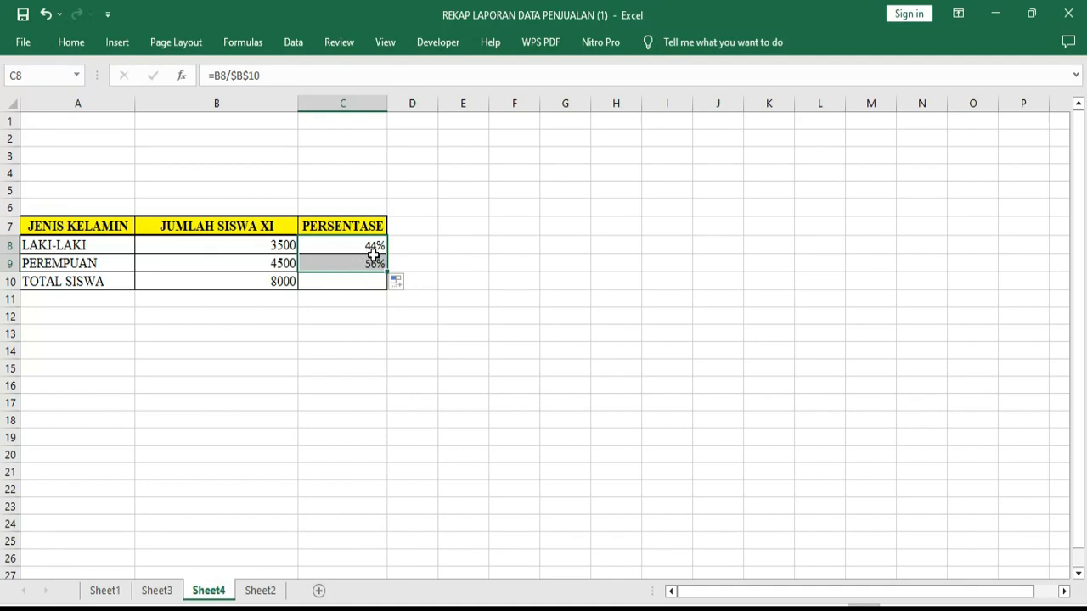
Review the percentage formulas in C8 and C9 and the total formula in B10
click(366, 248)
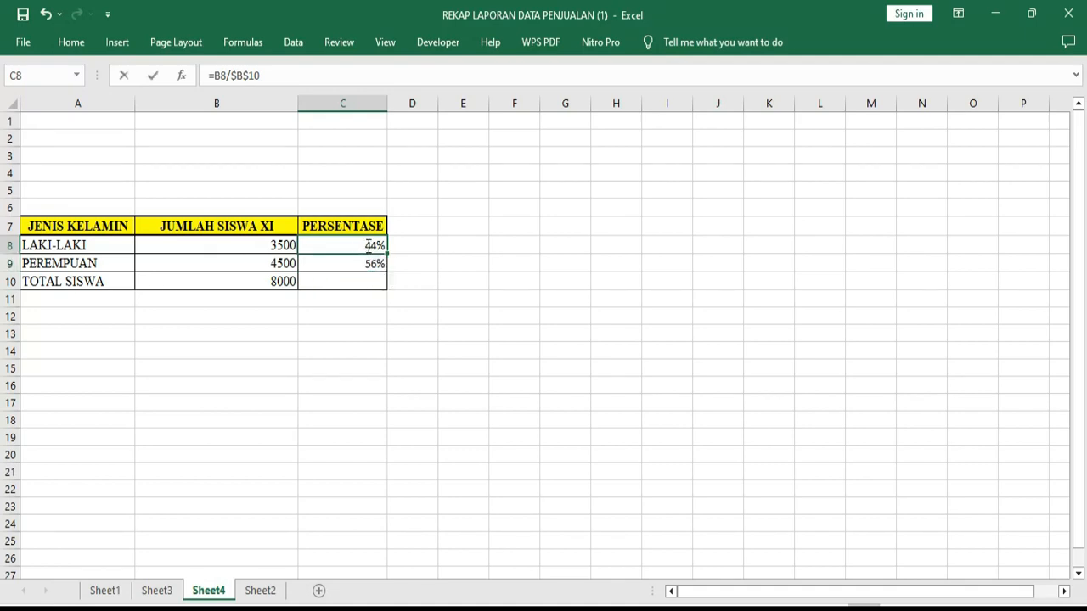
double_click(355, 245)
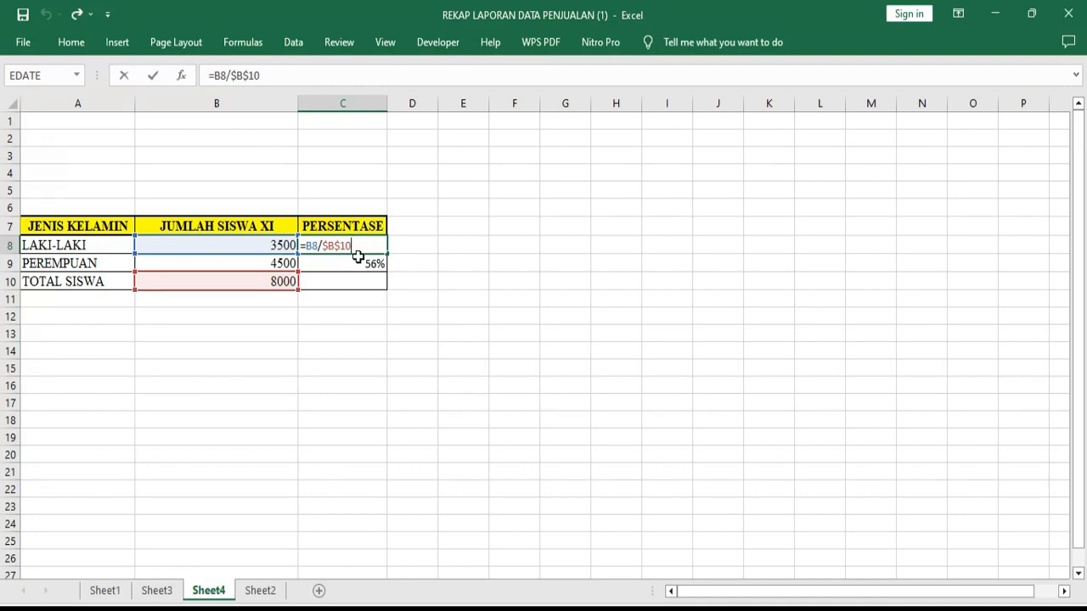
key(Return)
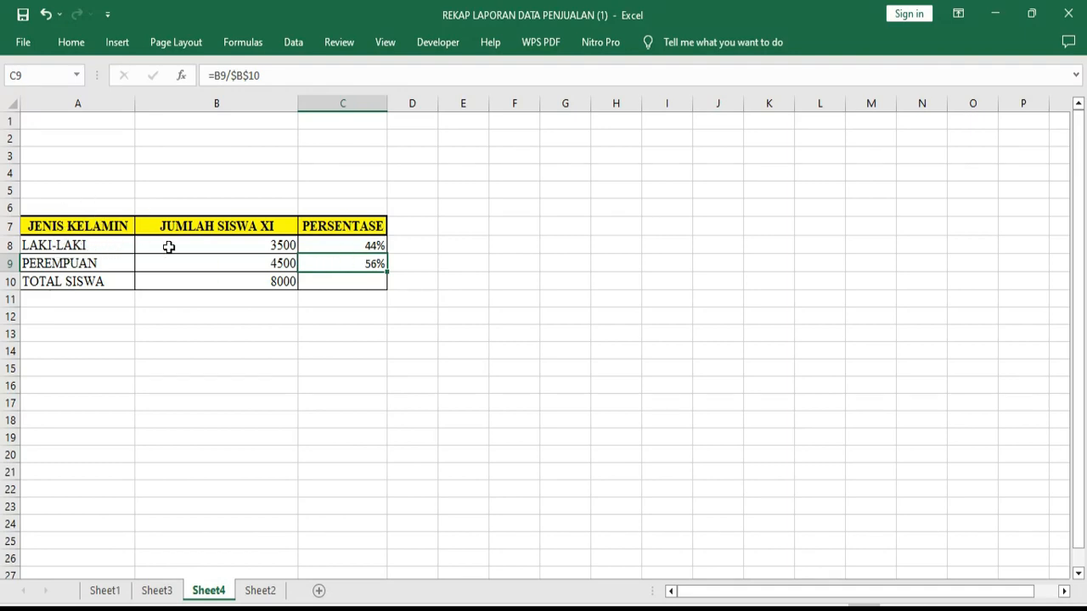
click(355, 245)
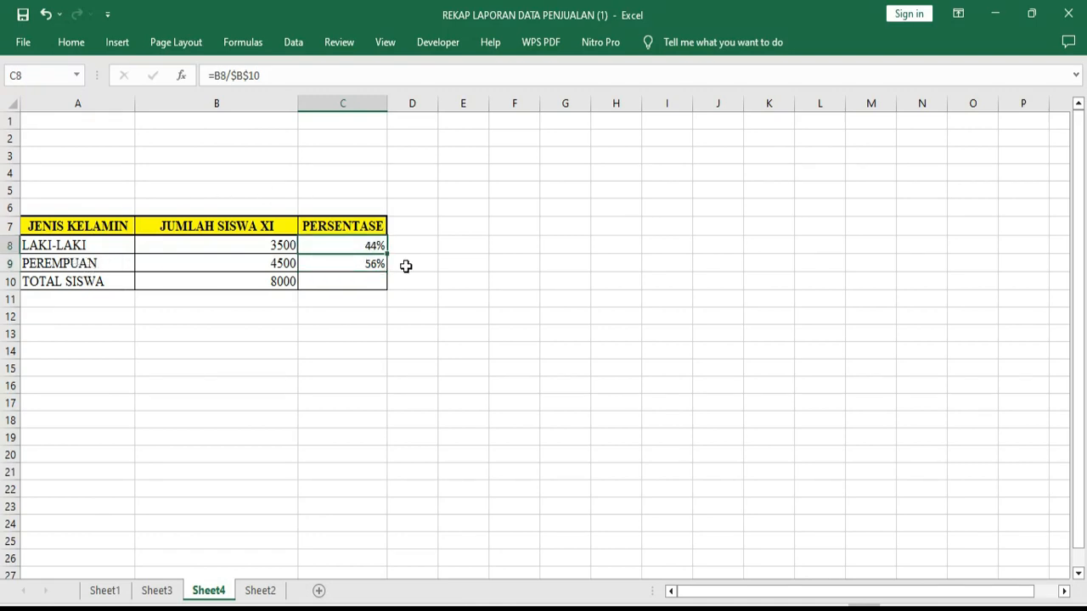
click(368, 264)
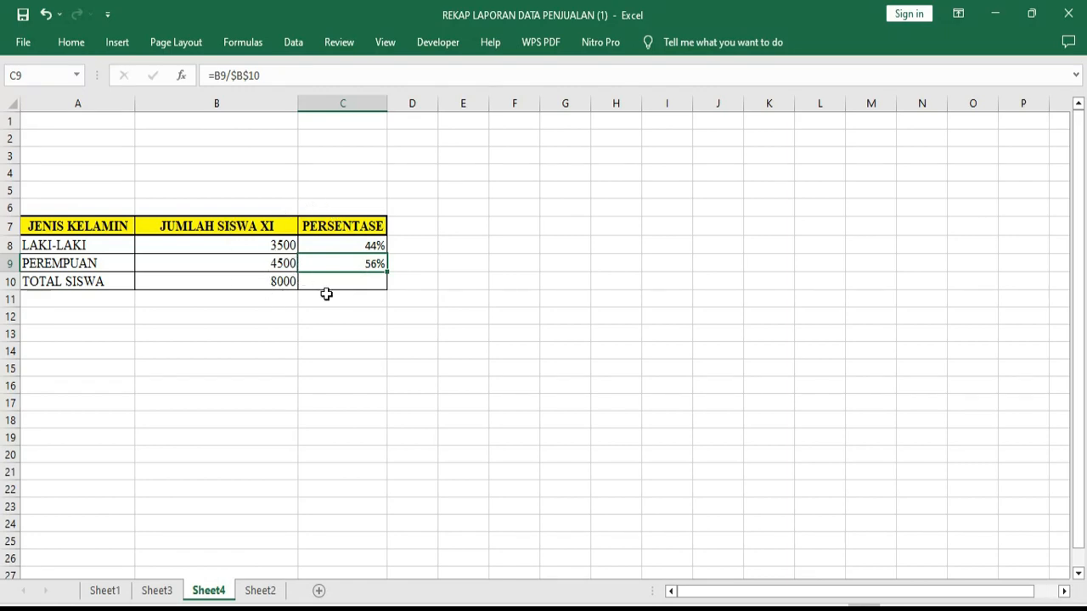
click(272, 282)
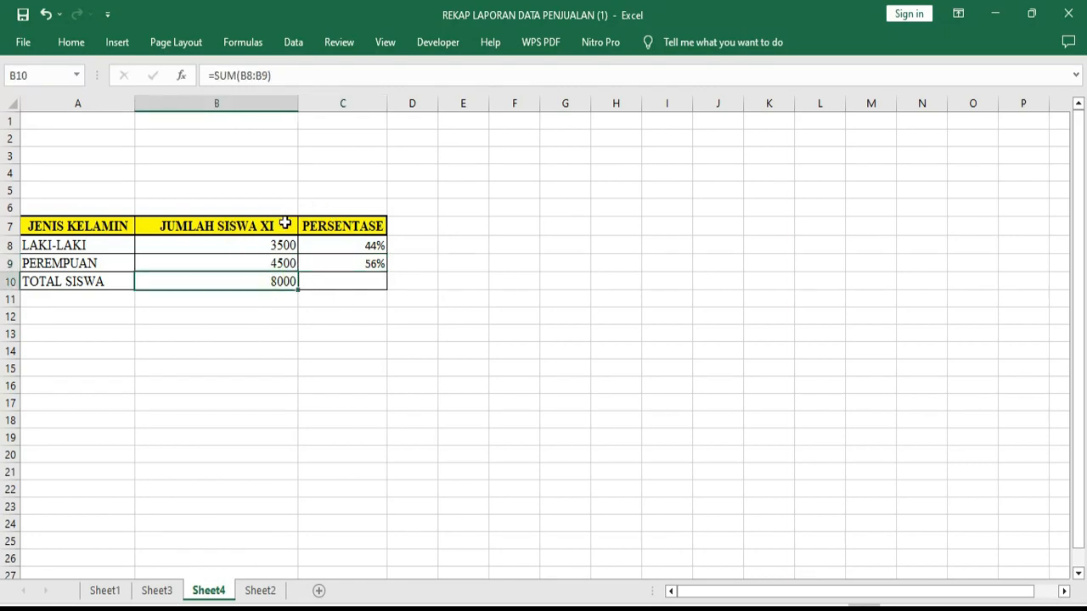
On Sheet3, add the comment "minggu ke 5 minus besar" to the week 5 percentage in cell D11 and display it
click(158, 591)
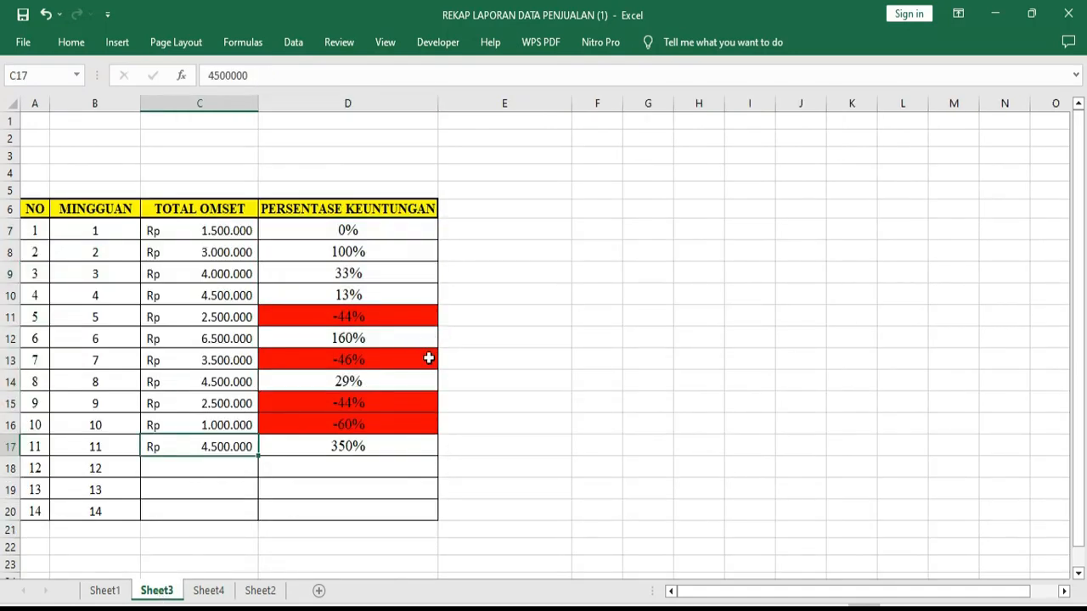
mouse_move(416, 360)
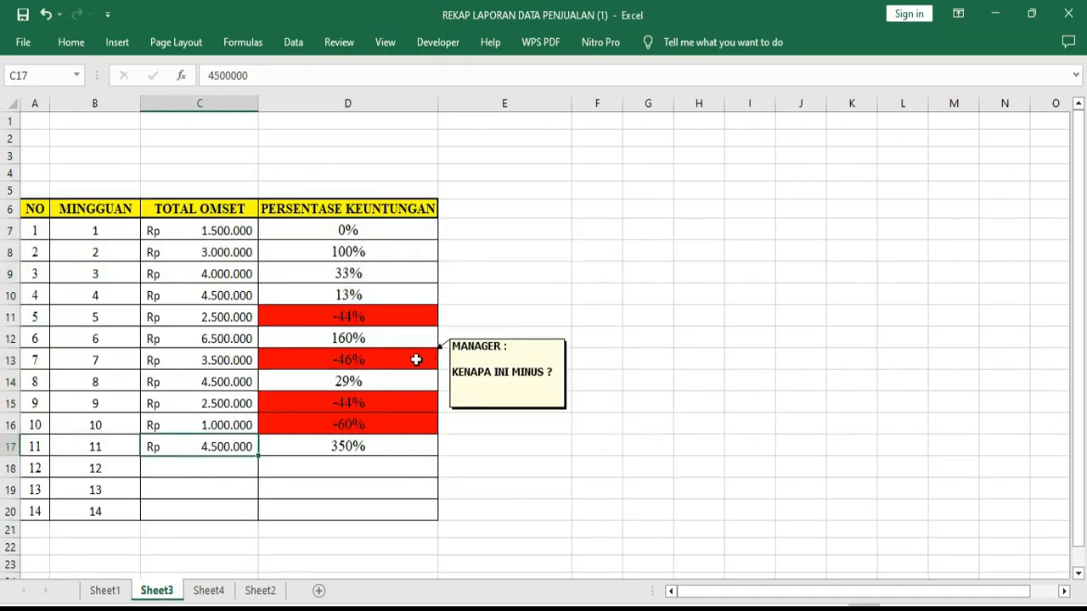
right_click(420, 316)
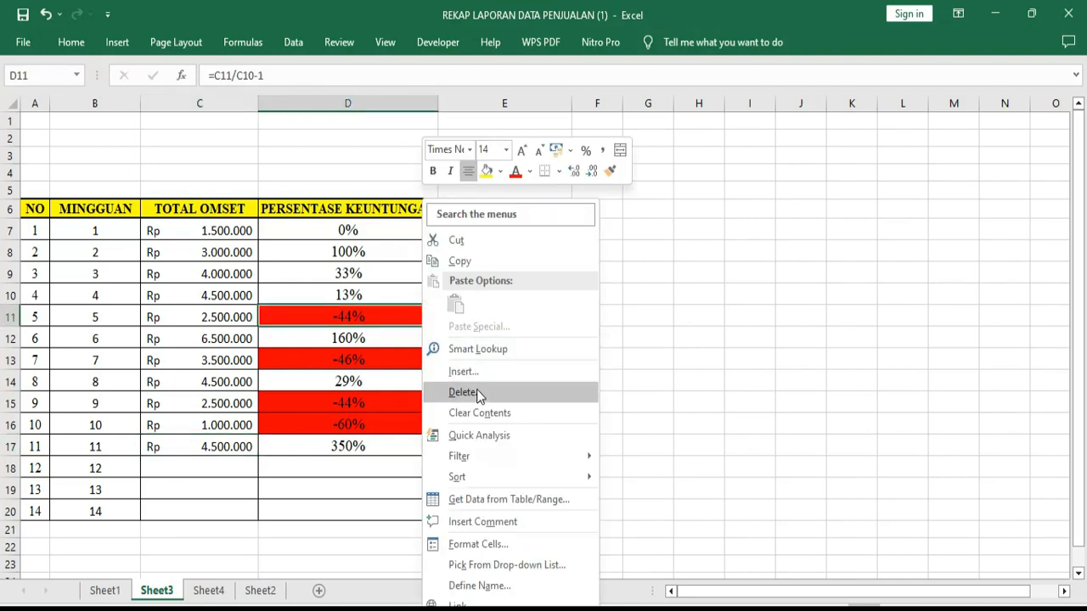
click(477, 522)
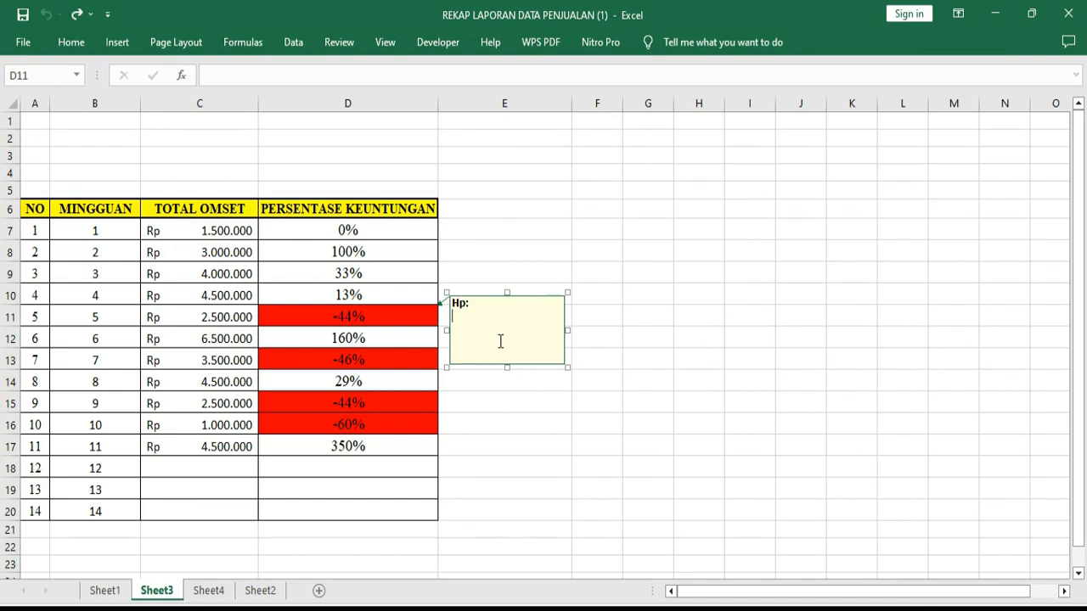
text(minggu)
text(ke 5 minus besar)
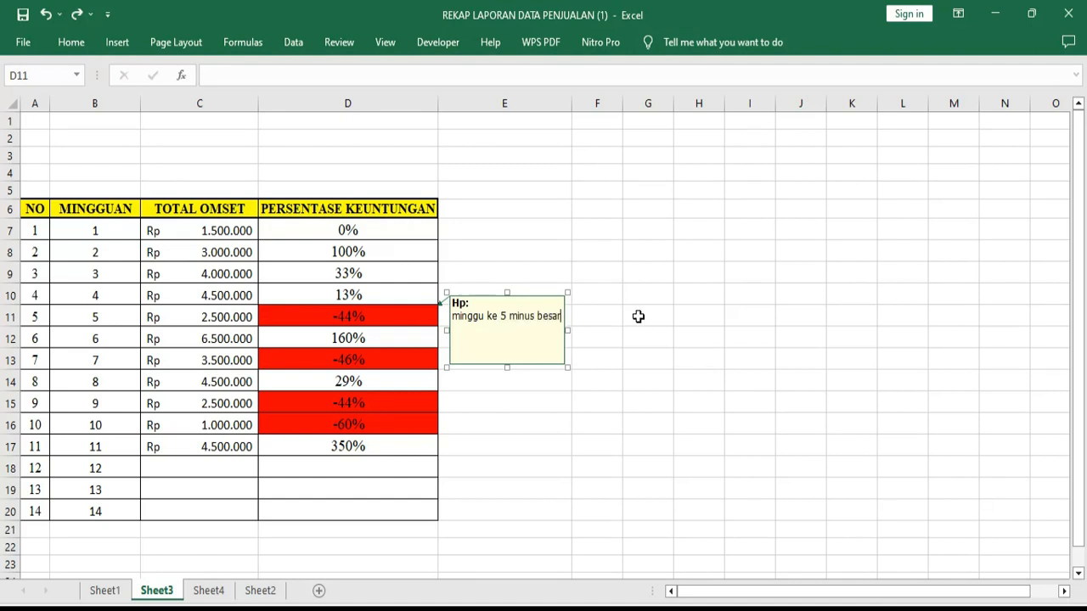
click(680, 246)
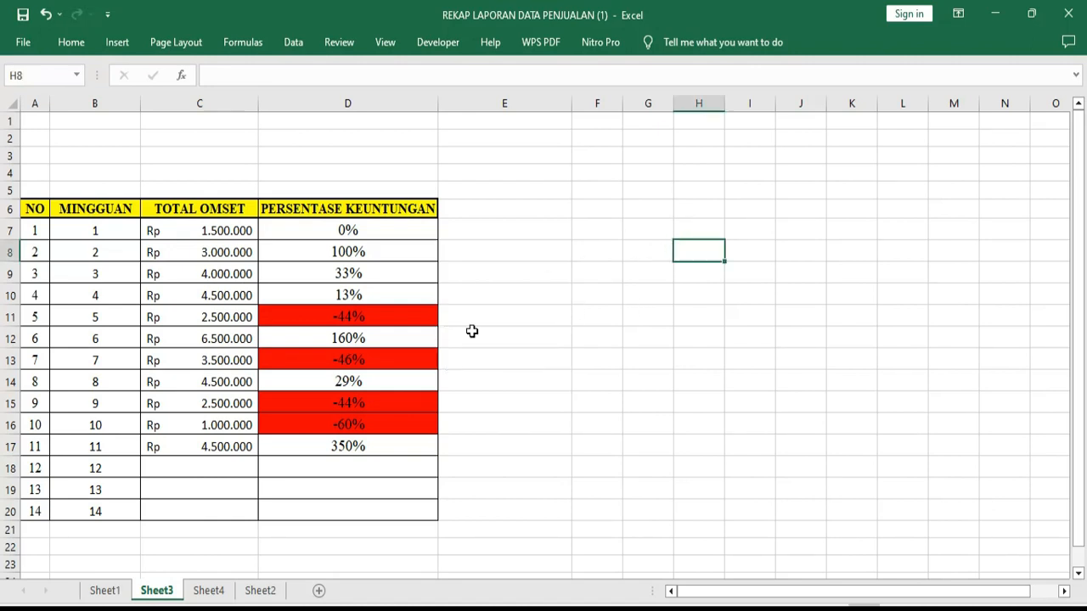
mouse_move(408, 318)
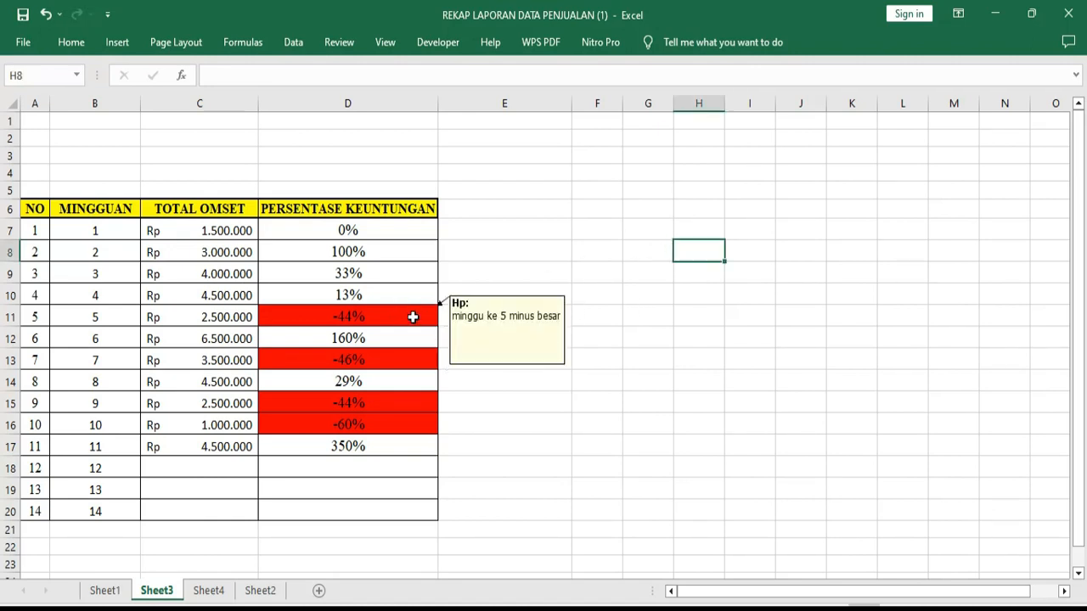